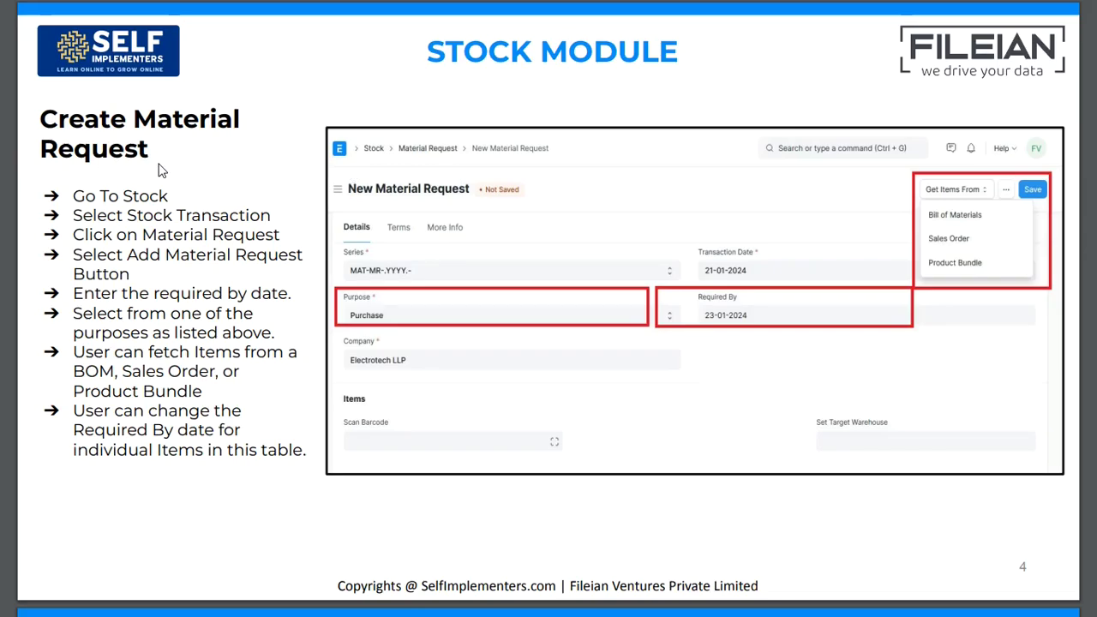
pyautogui.press('super+Tab')
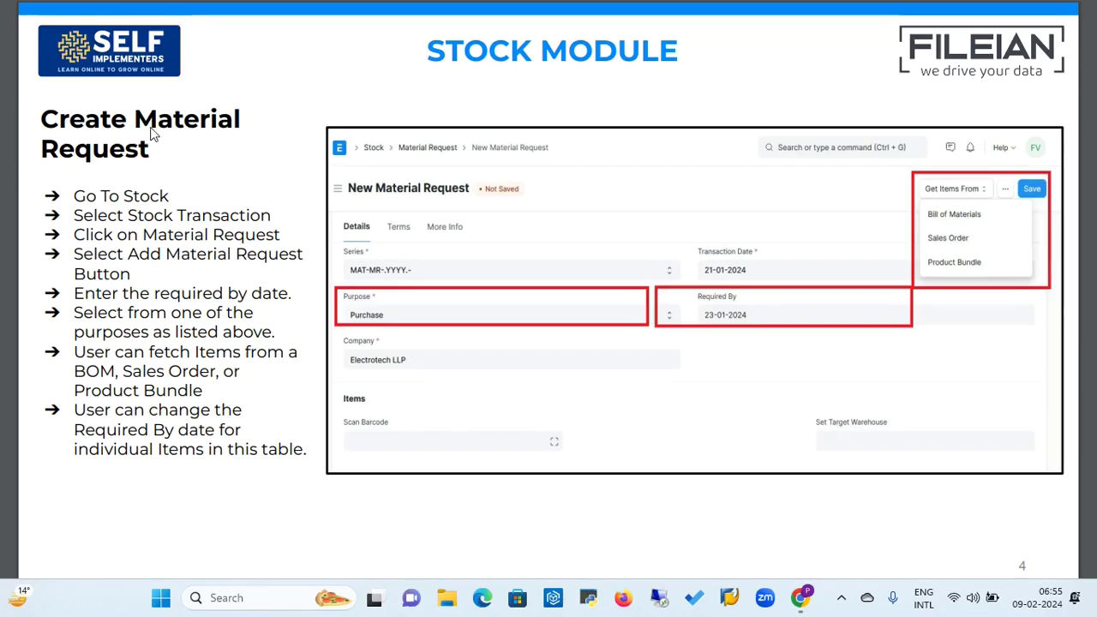
pyautogui.click(259, 159)
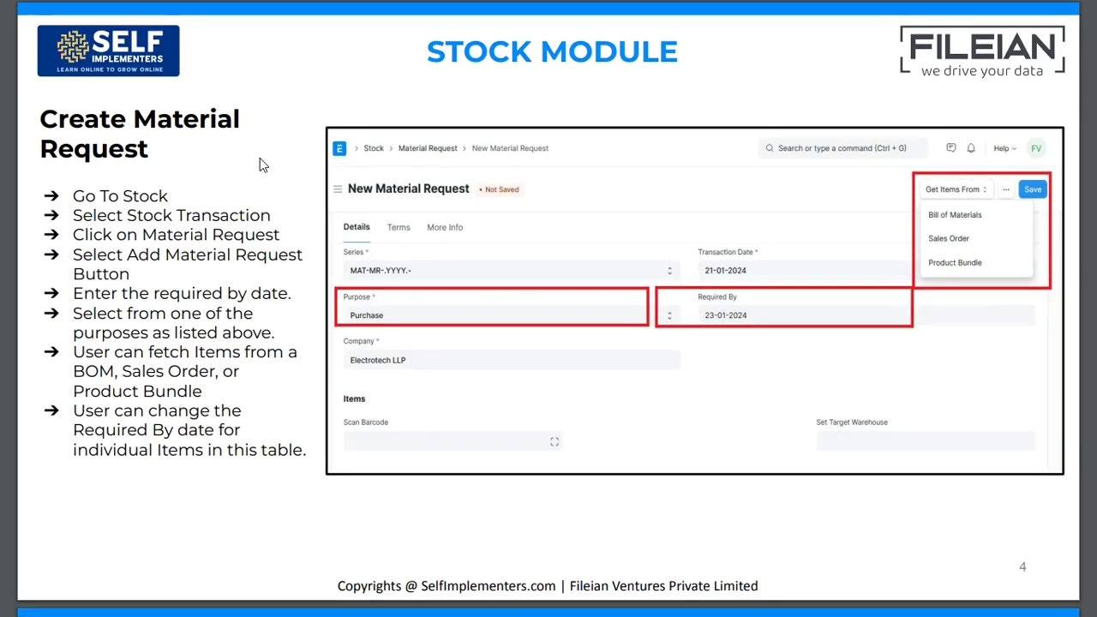
pyautogui.press('Right')
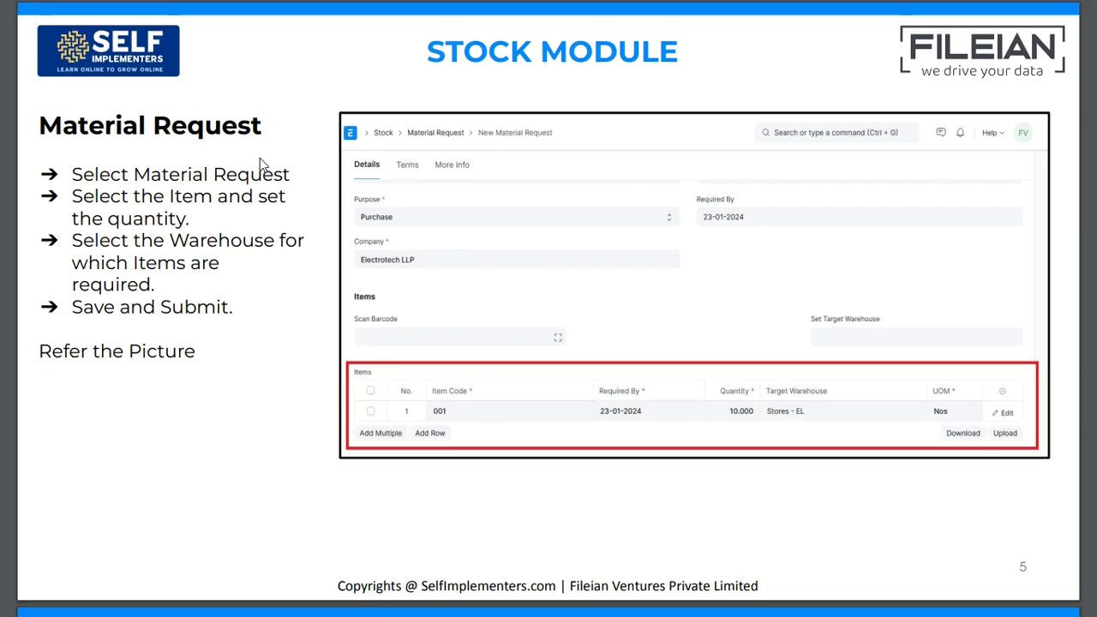
pyautogui.press('Right')
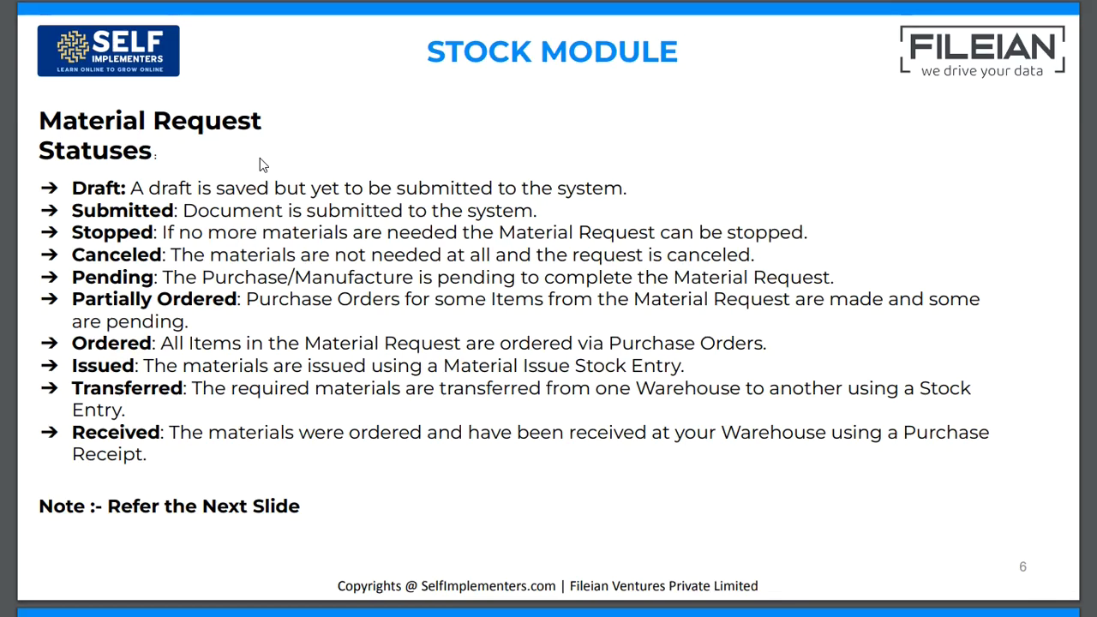
pyautogui.press('Right')
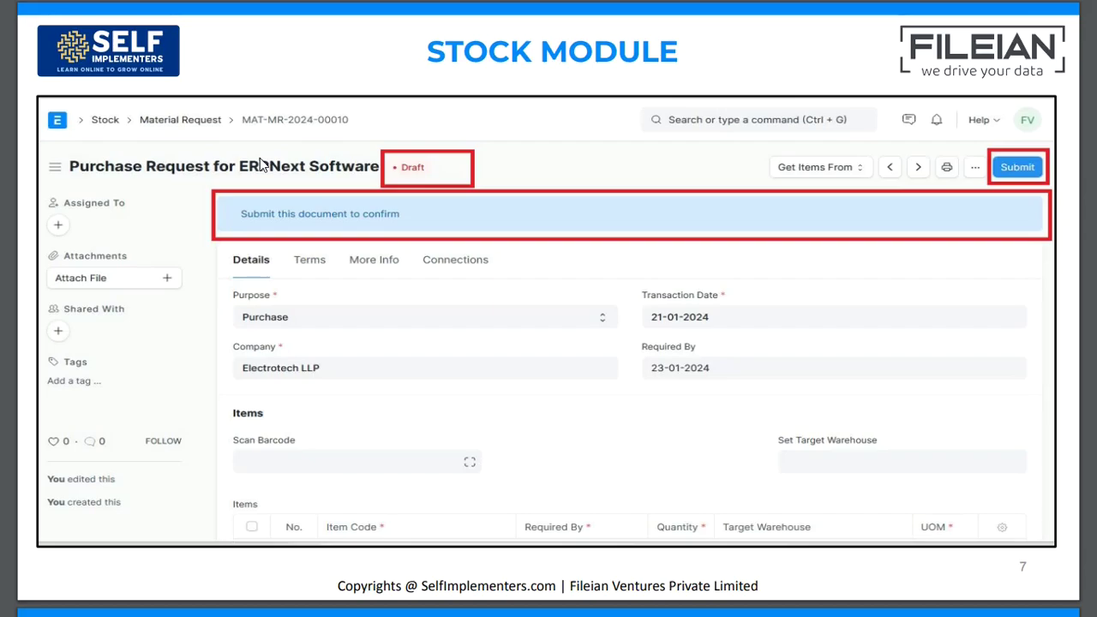
pyautogui.press('Right')
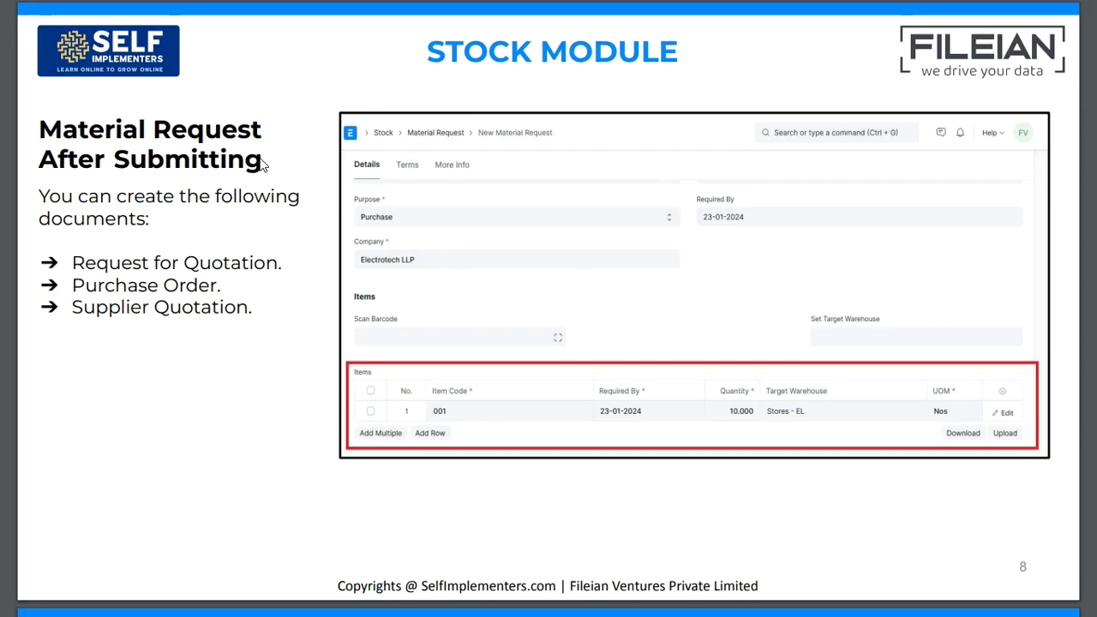
pyautogui.press('Right')
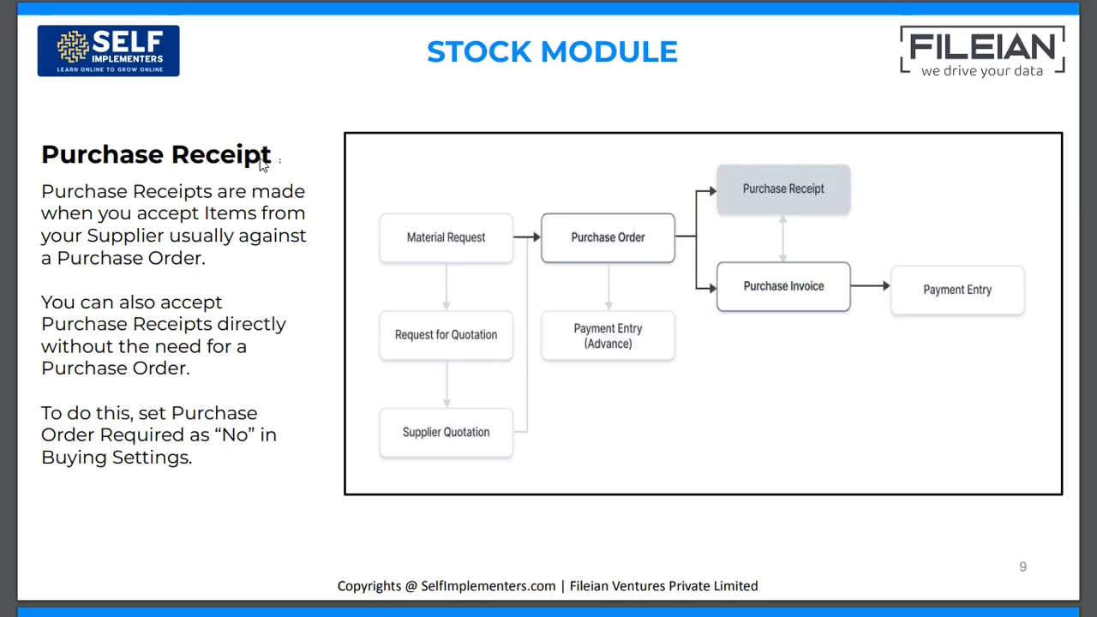
pyautogui.press('Right')
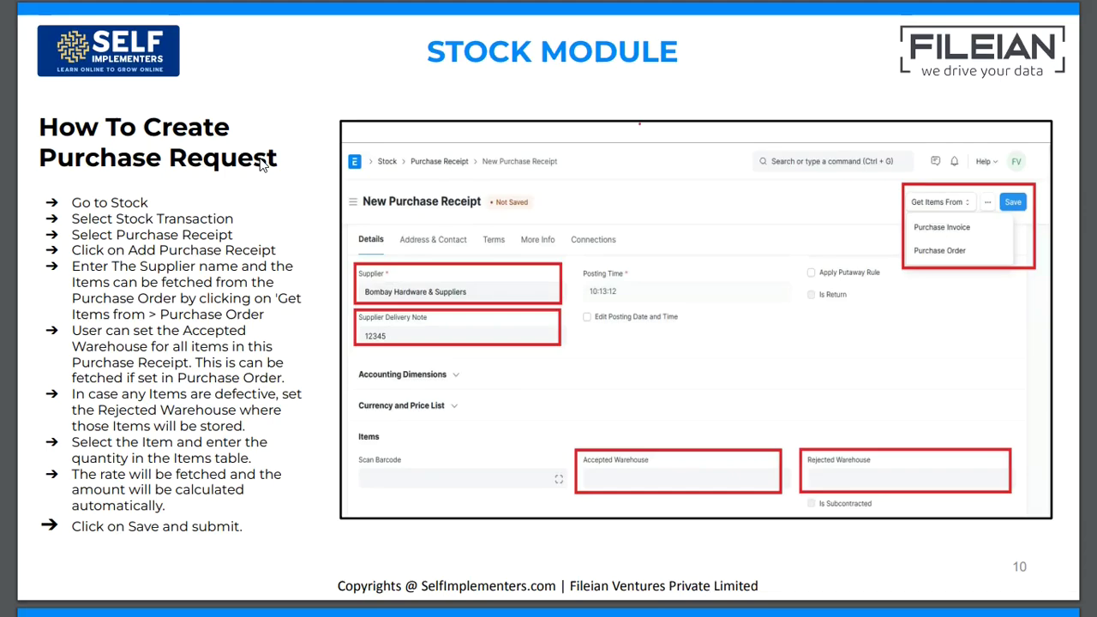
pyautogui.press('Right')
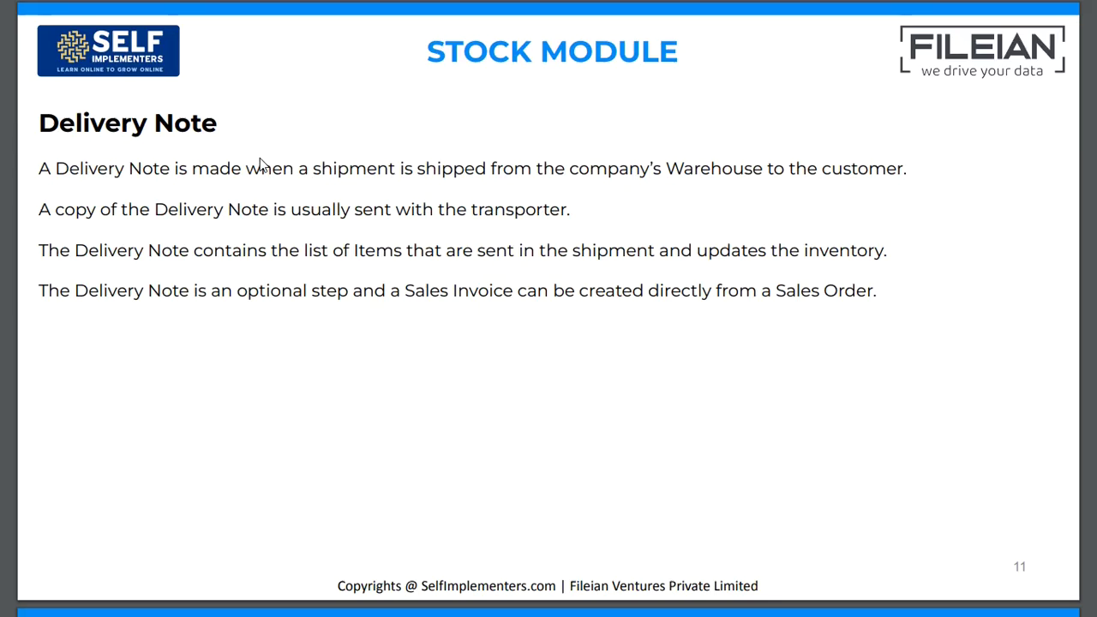
pyautogui.press('Right')
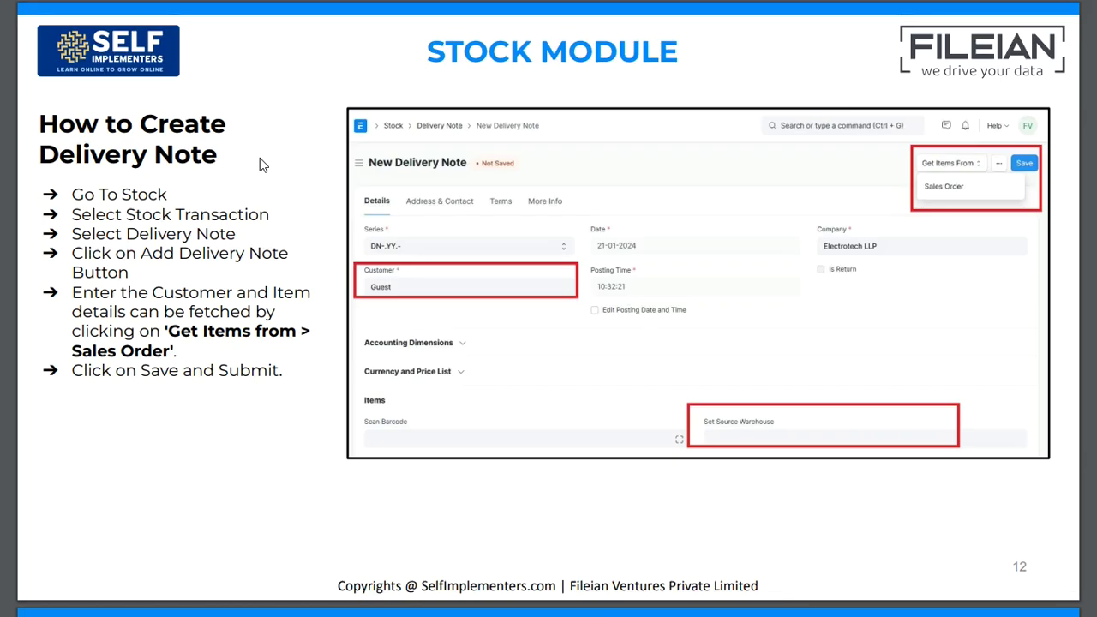
pyautogui.press('Right')
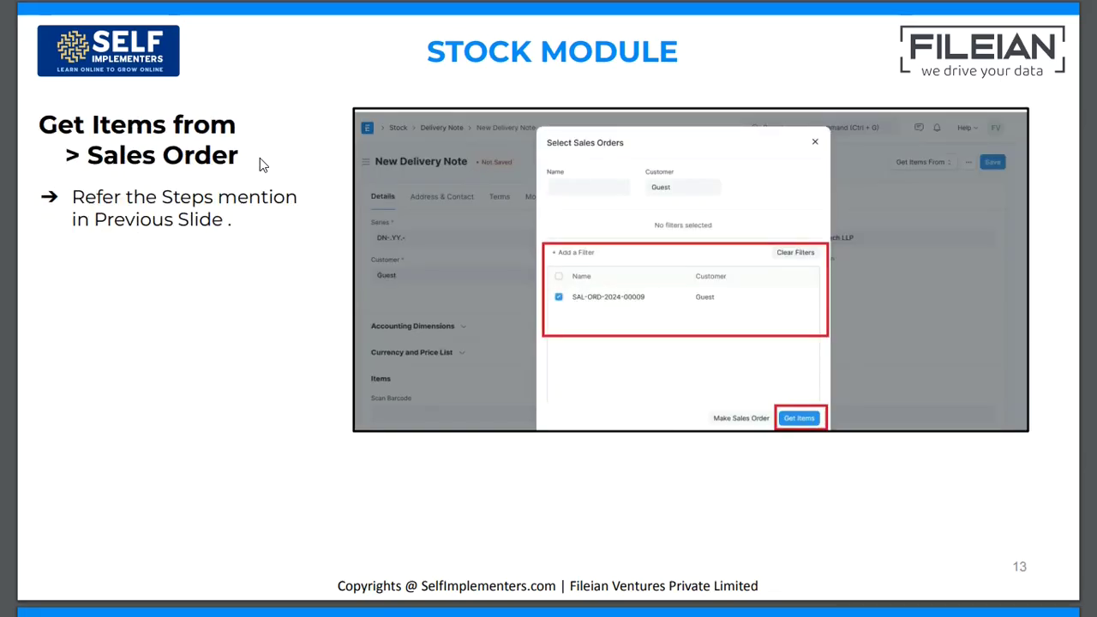
pyautogui.press('Right')
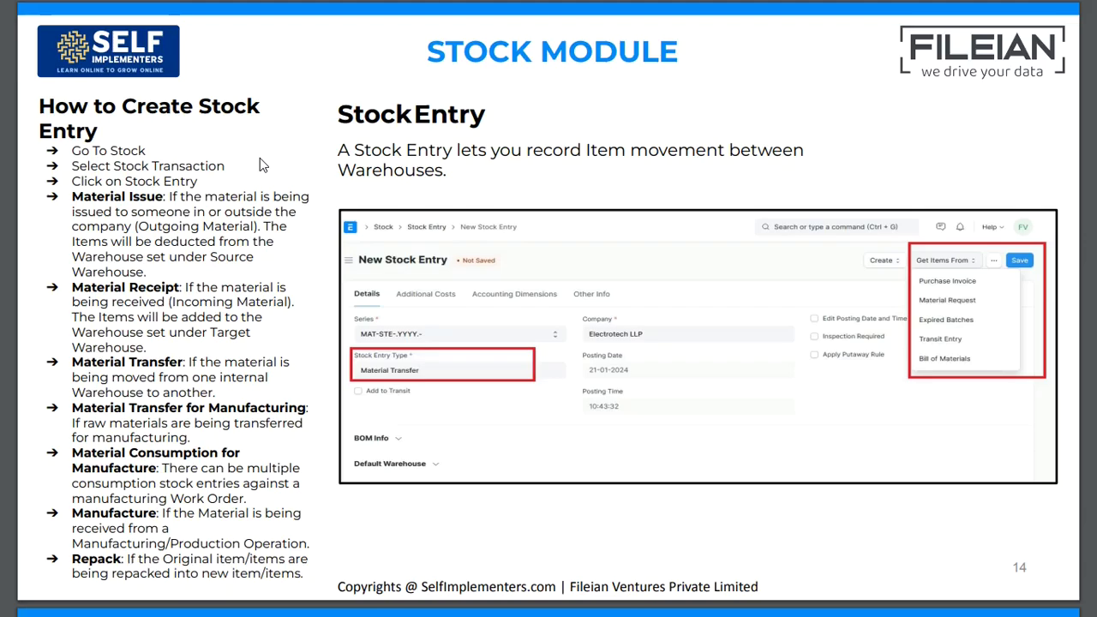
pyautogui.press('Right')
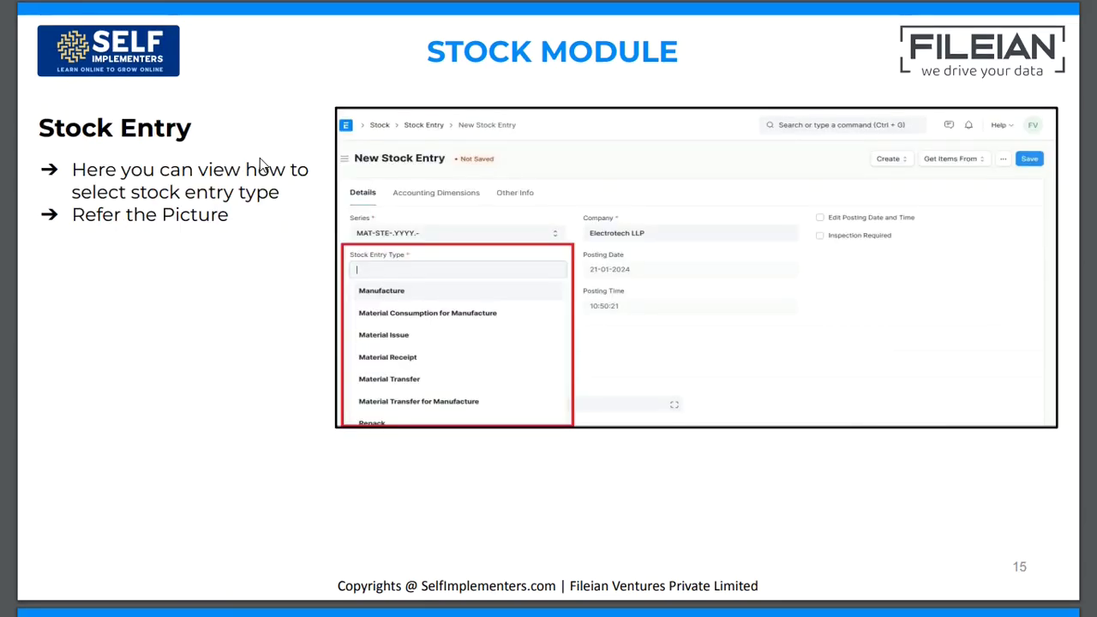
pyautogui.press('Right')
pyautogui.press('Left')
pyautogui.press('Right')
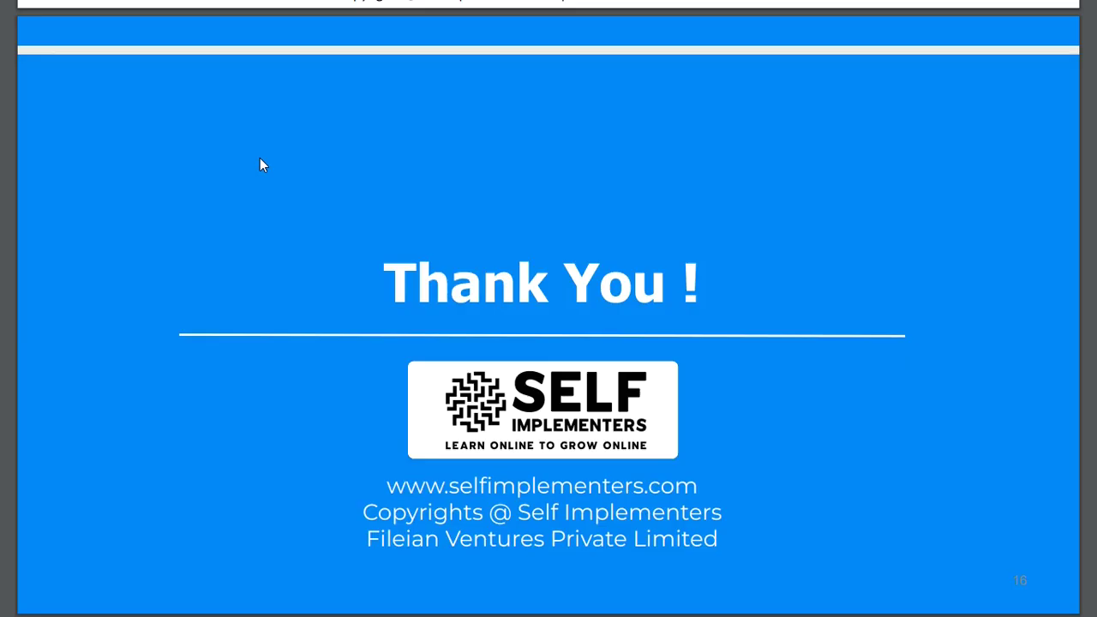
# - Switch to the Frappe login page in the browser and log in with the prefilled credentials
pyautogui.hotkey('alt', 'Tab')
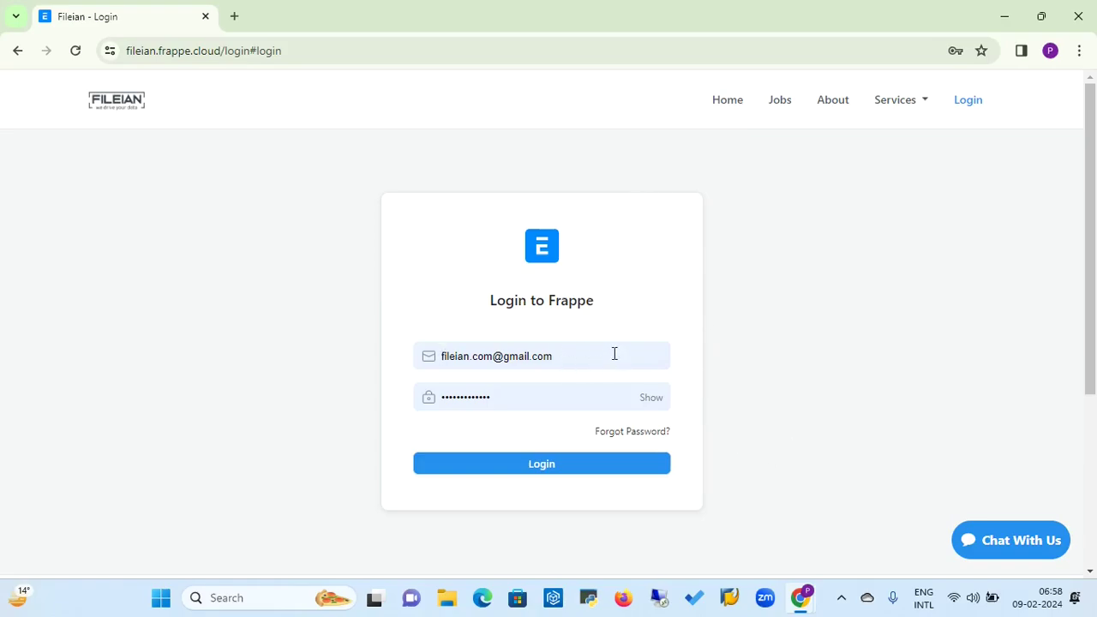
pyautogui.click(542, 469)
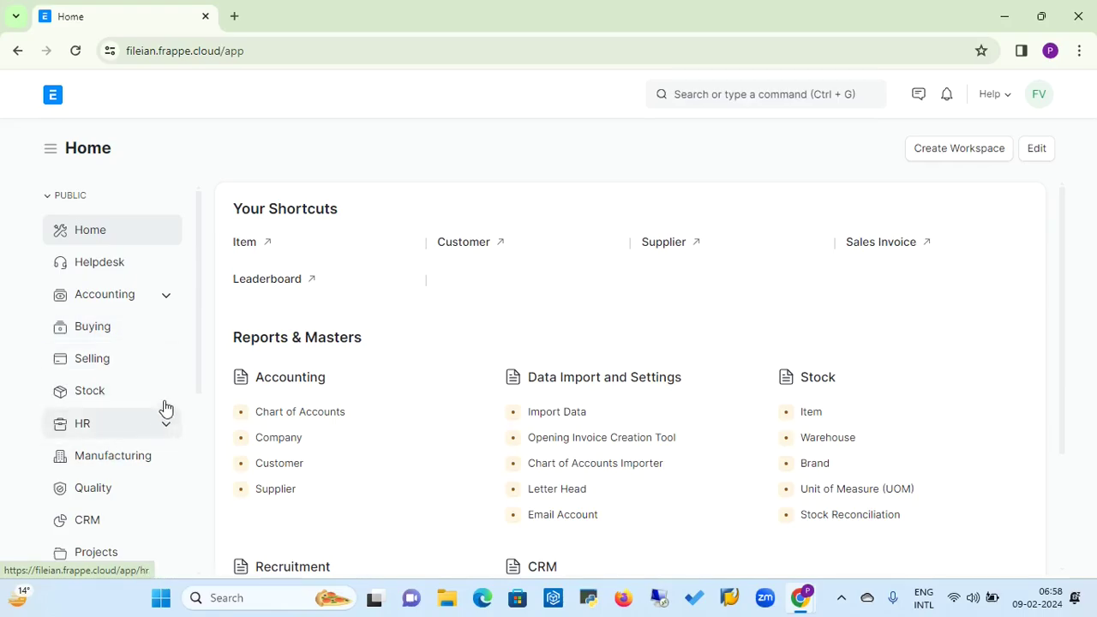
# - Look through the Home workspace's shortcuts, reports and masters, and open the Stock workspace
pyautogui.moveTo(199, 362); pyautogui.dragTo(209, 321)
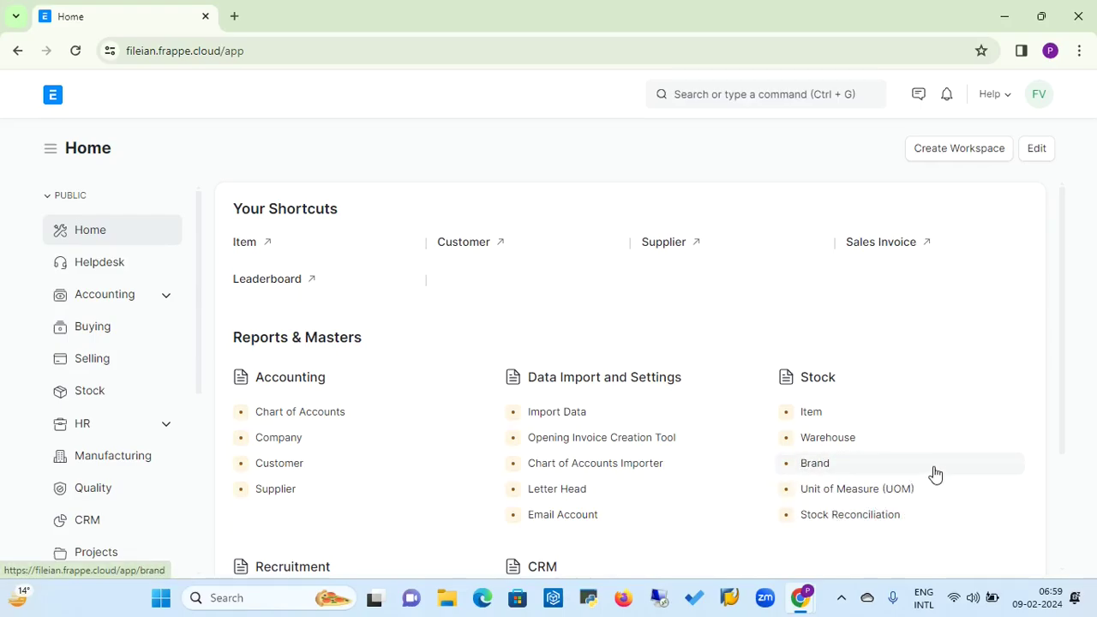
pyautogui.rightClick(1063, 361)
pyautogui.click(597, 262)
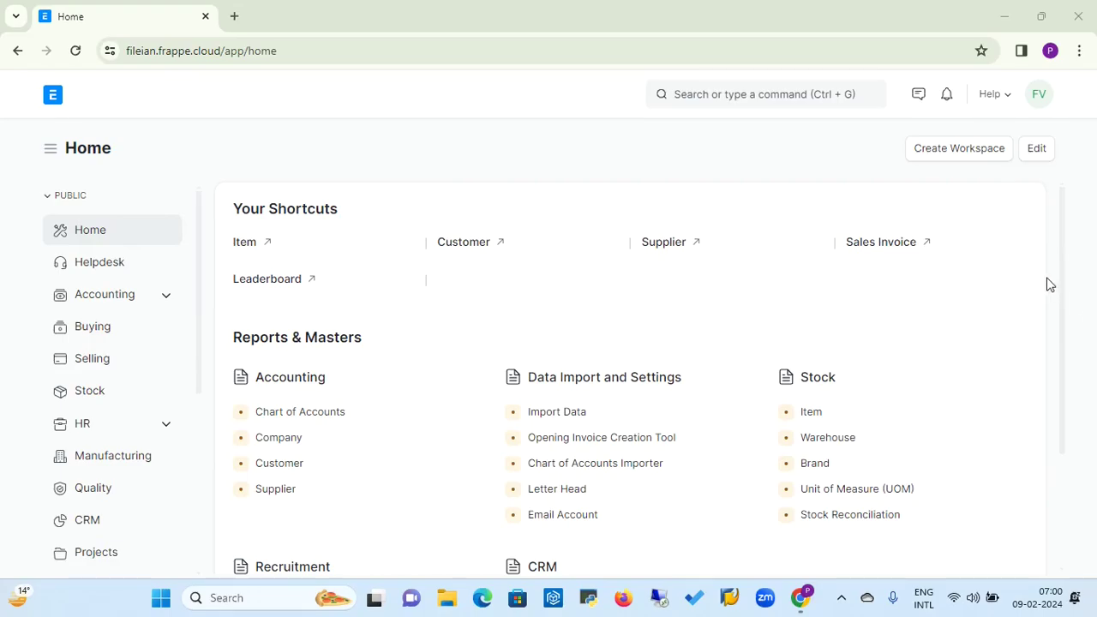
pyautogui.moveTo(1060, 282); pyautogui.dragTo(1069, 418)
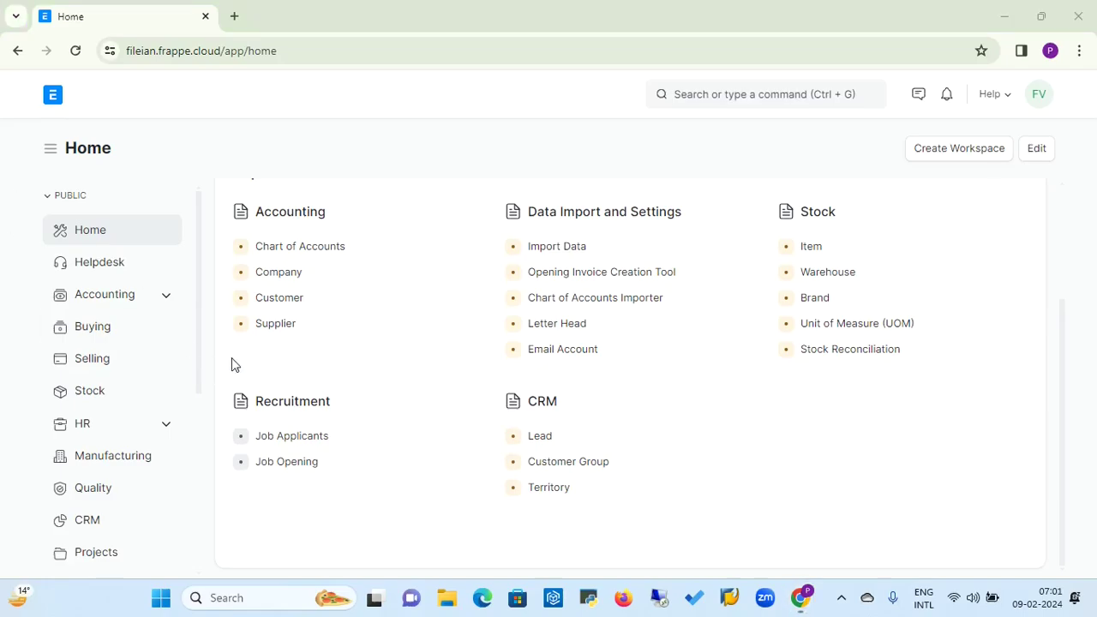
pyautogui.click(94, 393)
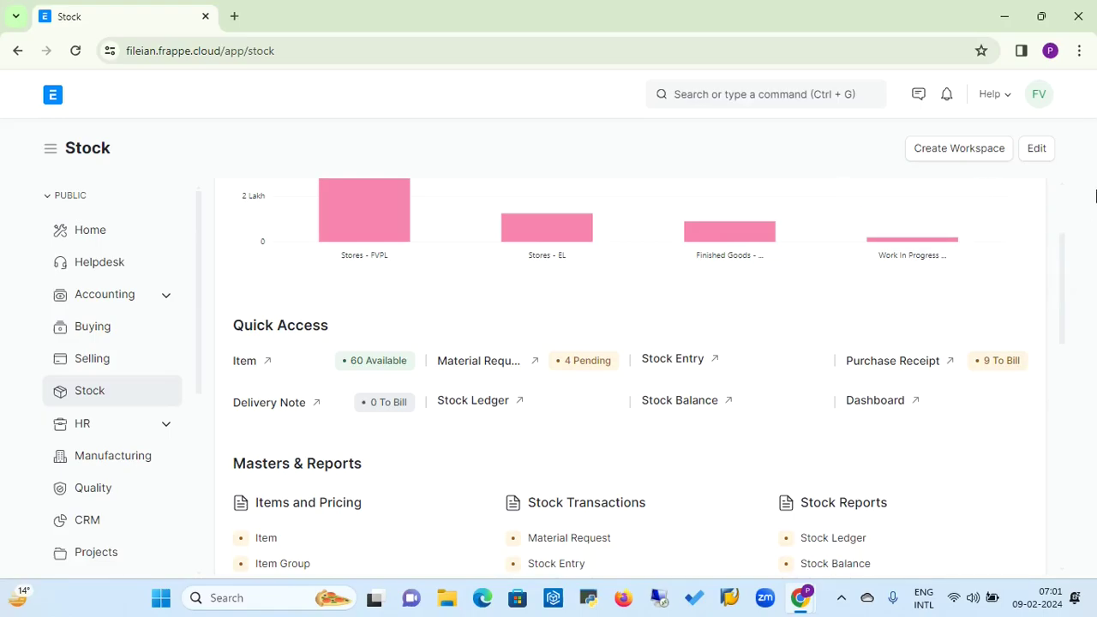
# - Inspect the stock value of each warehouse in the Warehouse wise Stock Value chart
pyautogui.scroll(2, 1066, 189)
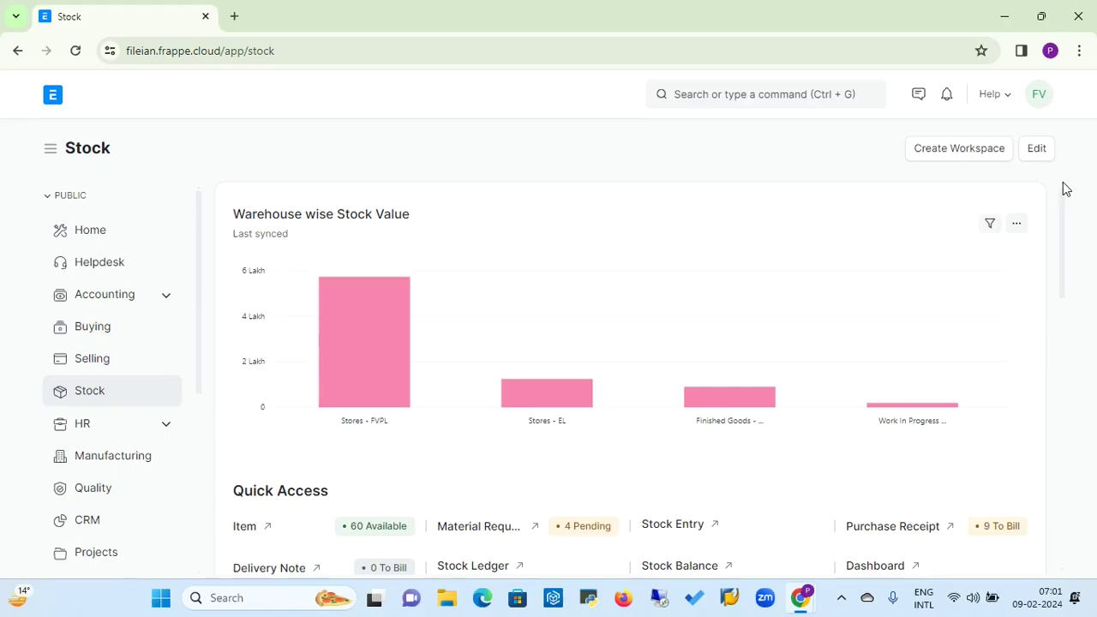
pyautogui.moveTo(354, 347)
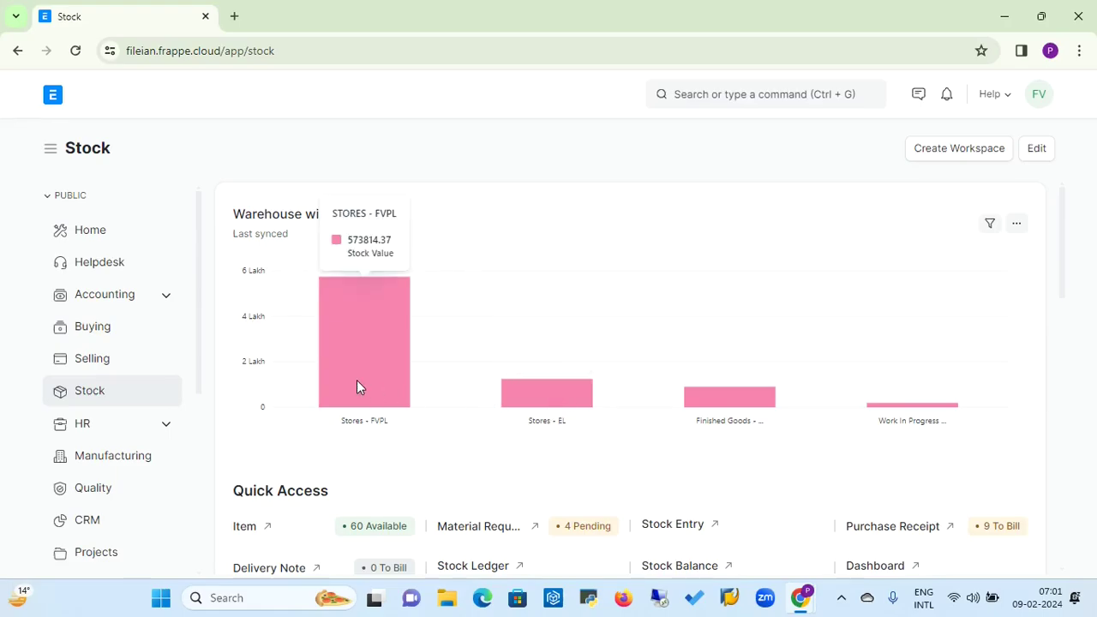
pyautogui.moveTo(547, 388)
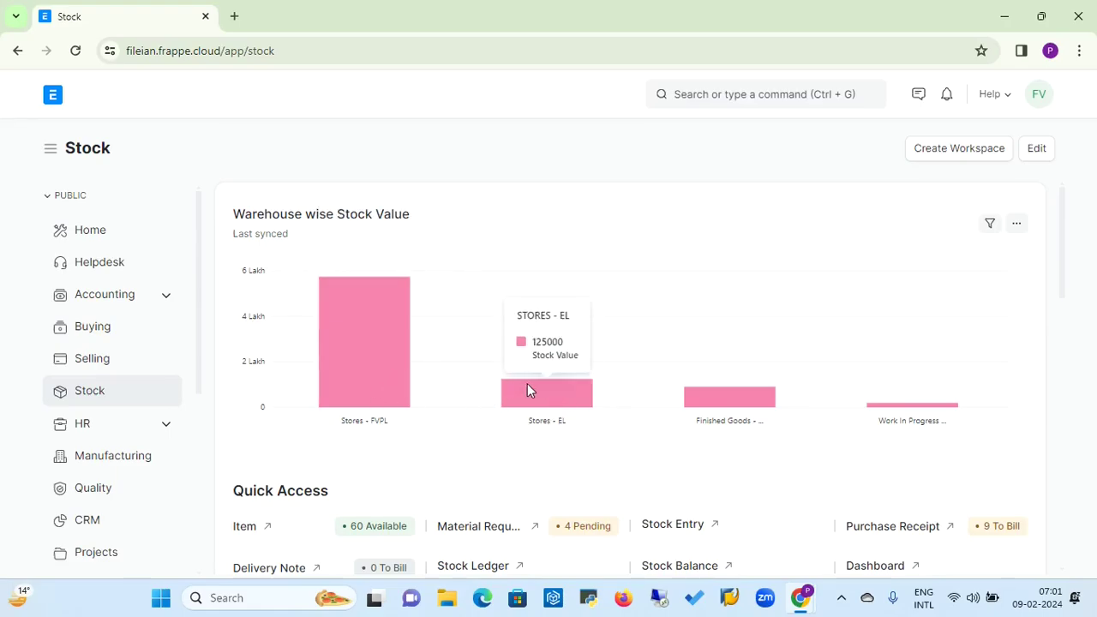
pyautogui.moveTo(401, 391)
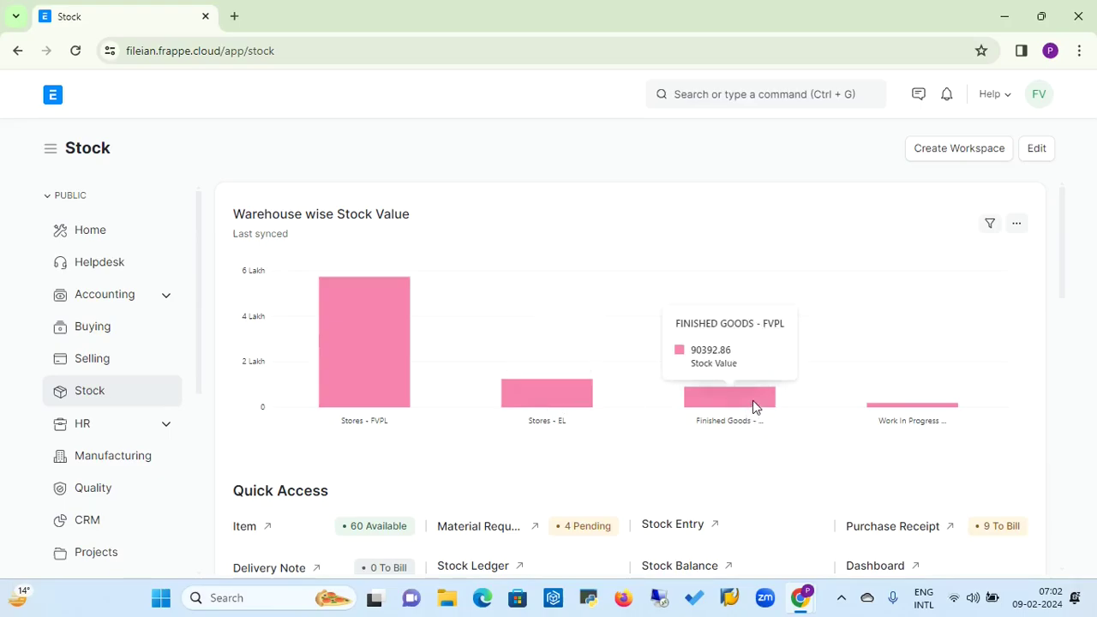
pyautogui.moveTo(742, 409)
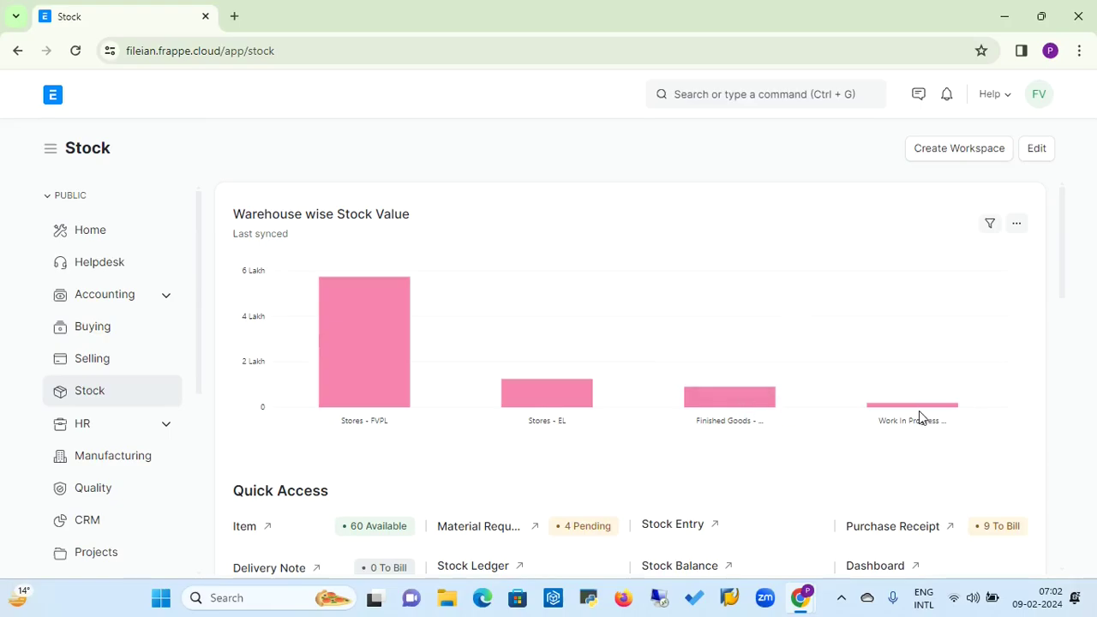
pyautogui.moveTo(928, 412)
# - Open the Item list from the Stock workspace's Quick Access section and load more items at its end
pyautogui.moveTo(1067, 281); pyautogui.dragTo(1064, 349)
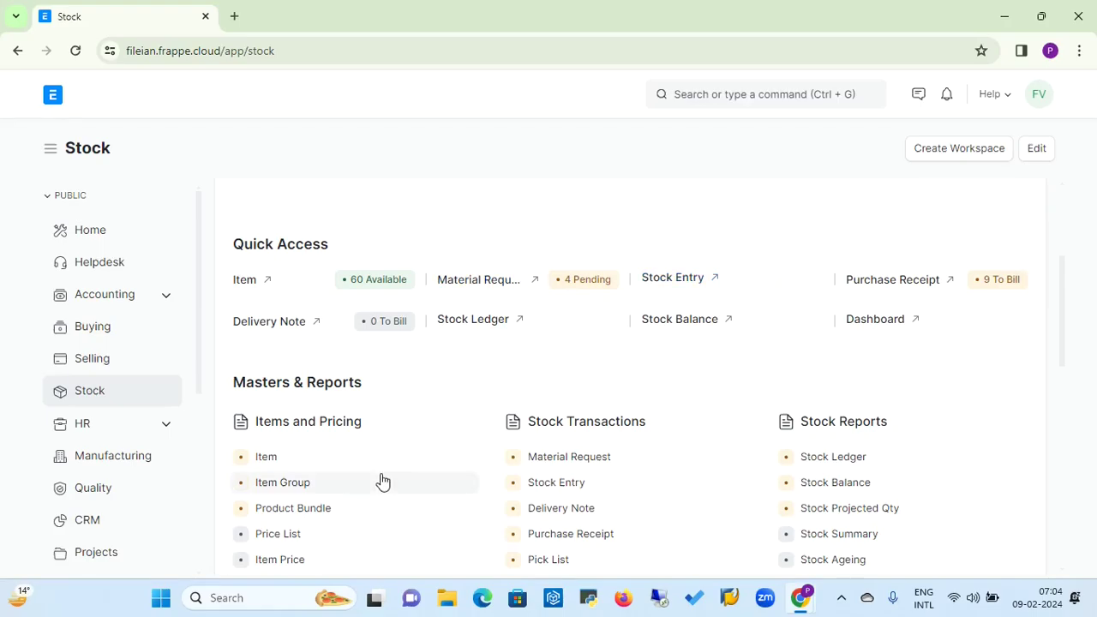
pyautogui.click(250, 288)
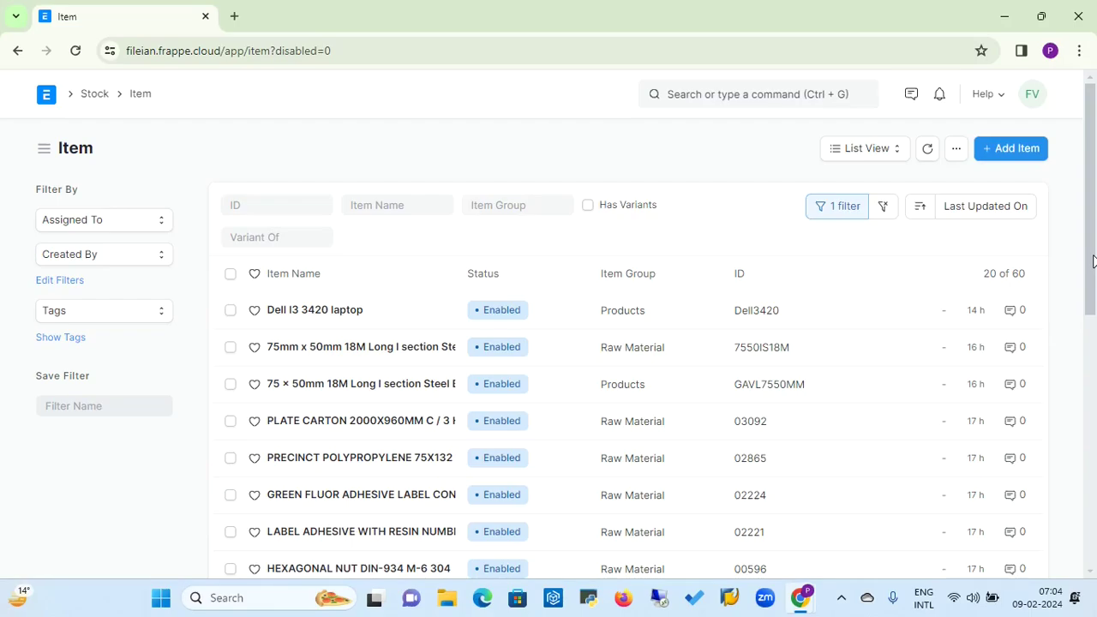
pyautogui.moveTo(1093, 262); pyautogui.dragTo(1092, 238)
pyautogui.moveTo(1091, 257); pyautogui.dragTo(1094, 500)
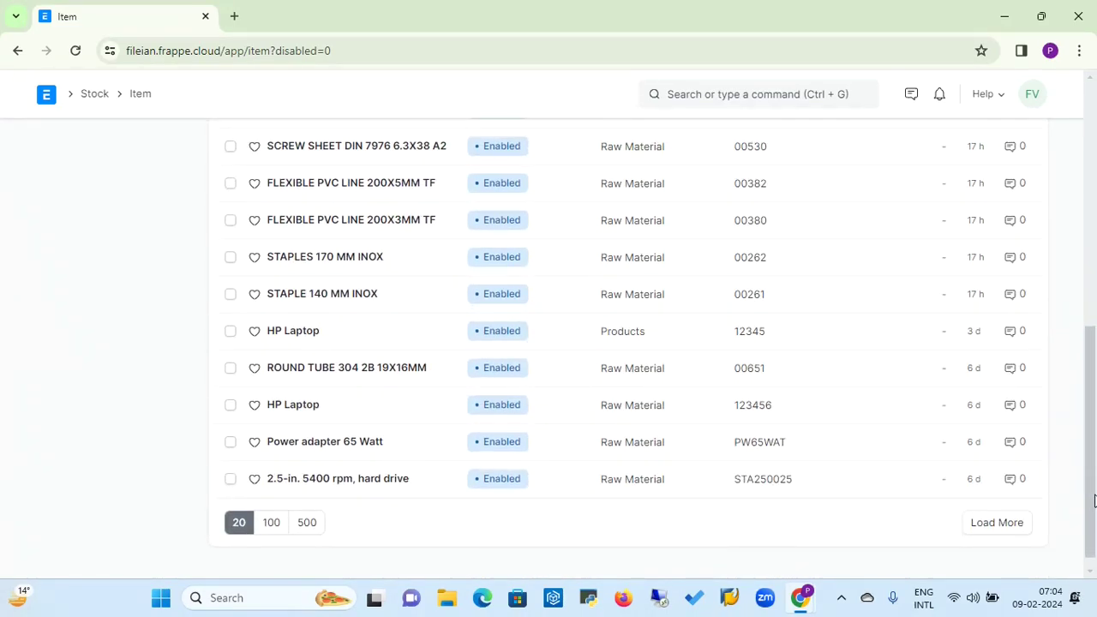
pyautogui.click(1007, 531)
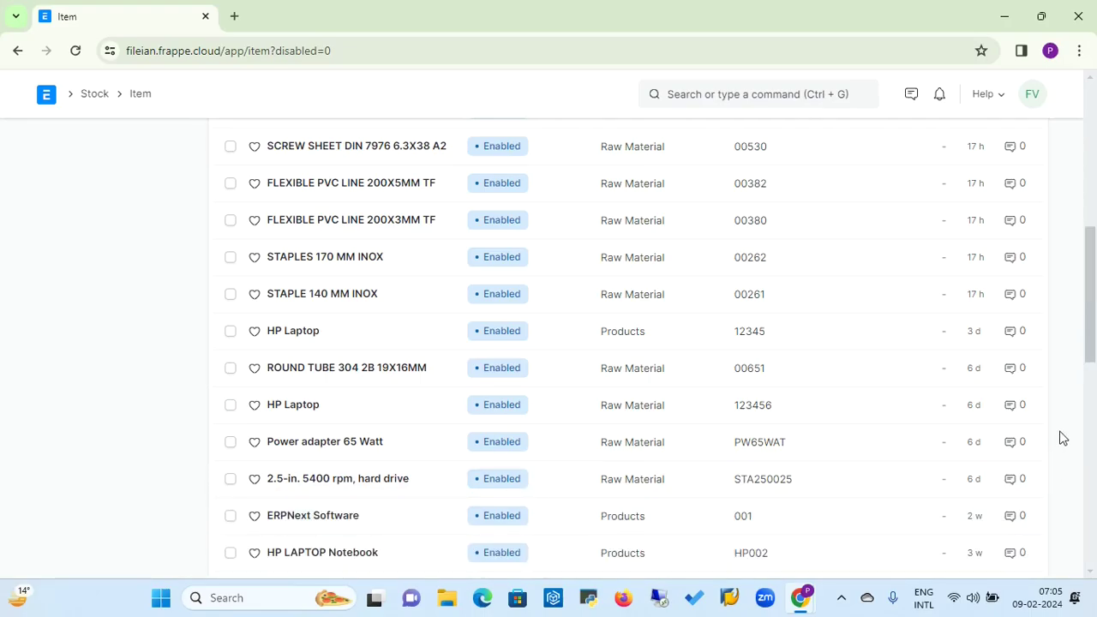
# - Set the item list to show 100 rows and return to the start of the list
pyautogui.moveTo(1094, 327); pyautogui.dragTo(1094, 189)
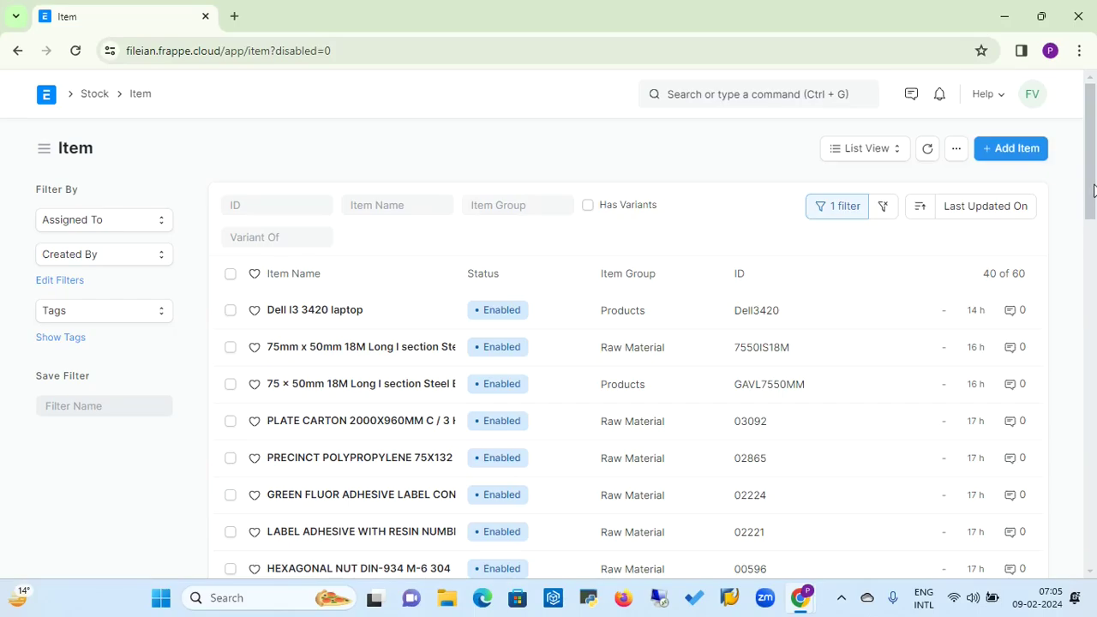
pyautogui.moveTo(1093, 190); pyautogui.dragTo(1093, 531)
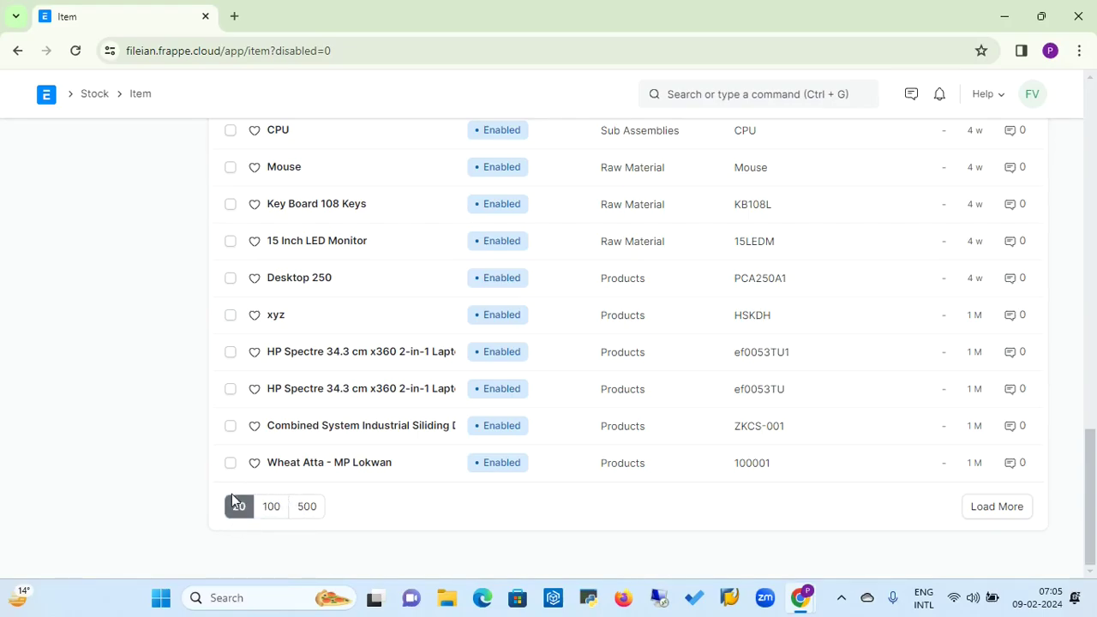
pyautogui.click(275, 508)
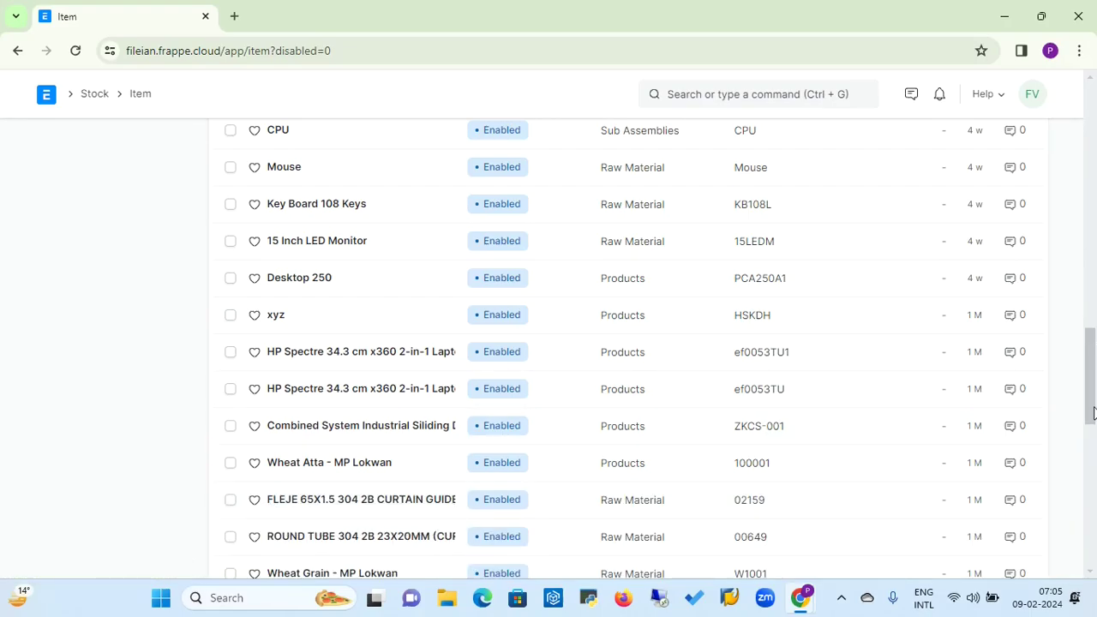
pyautogui.moveTo(1090, 403); pyautogui.dragTo(1095, 154)
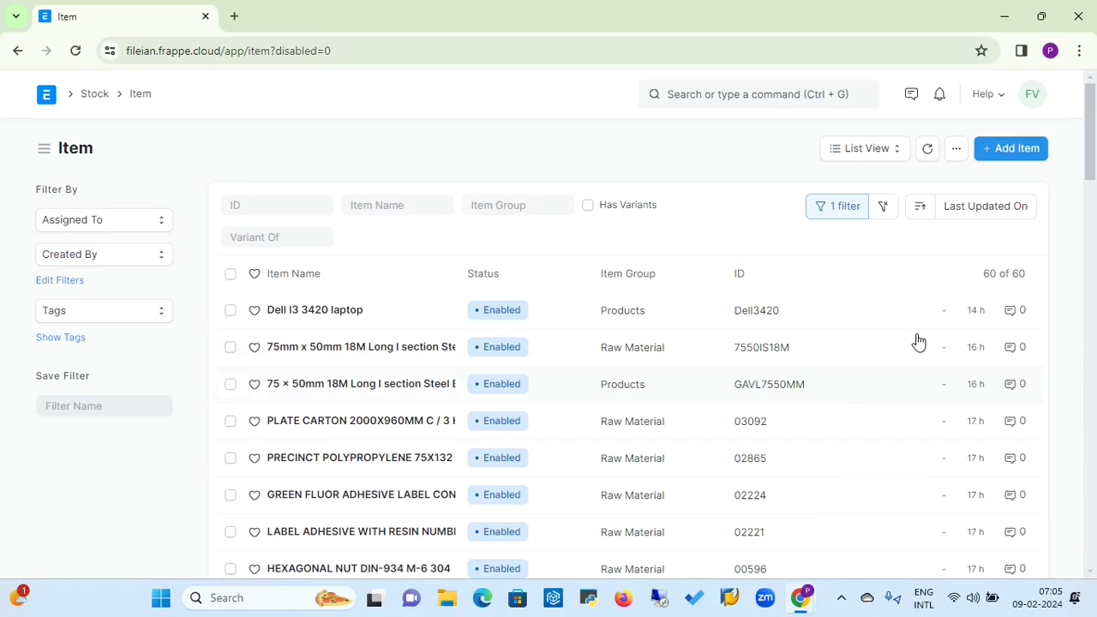
# - View the details of the Dell I3 3420 laptop item and return to the item list
pyautogui.click(345, 315)
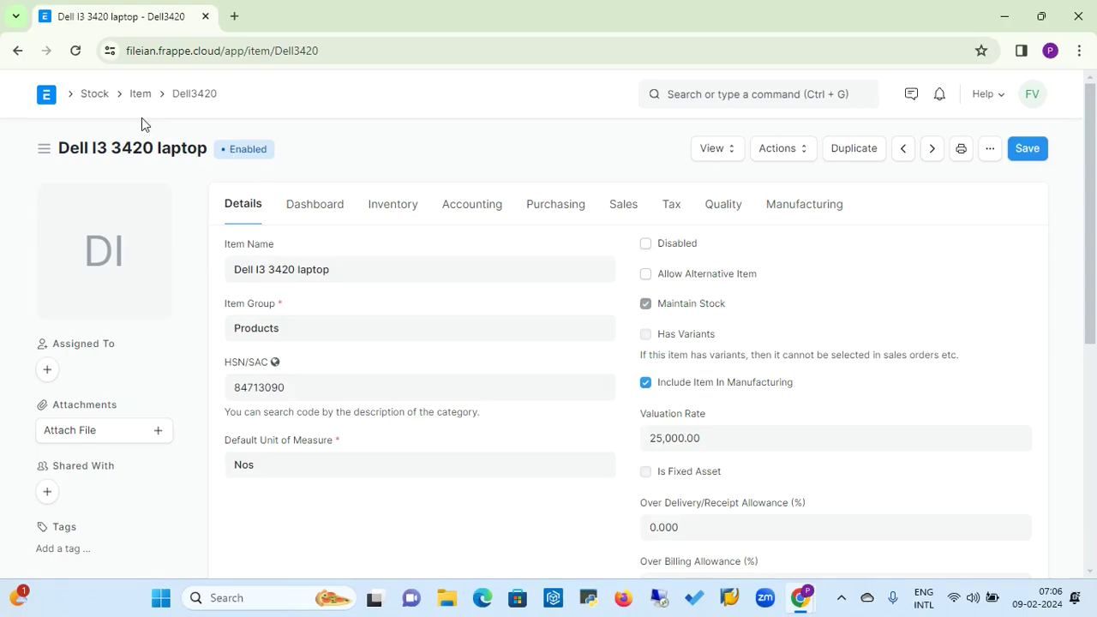
pyautogui.click(140, 96)
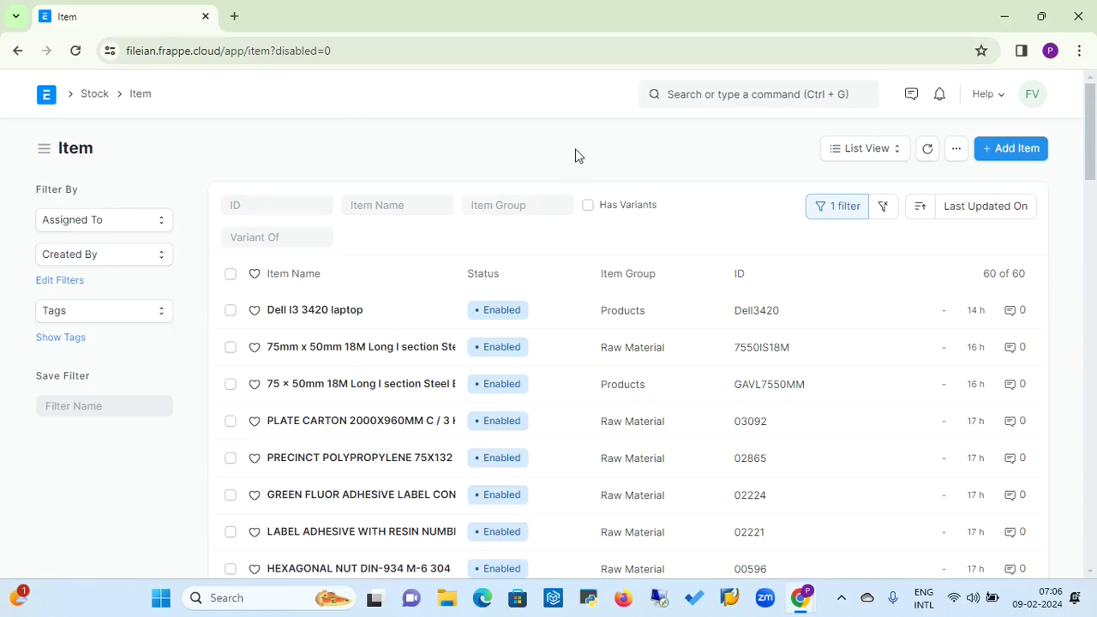
# - Start a new item in the full entry form and set its item code to 34567
pyautogui.click(1014, 150)
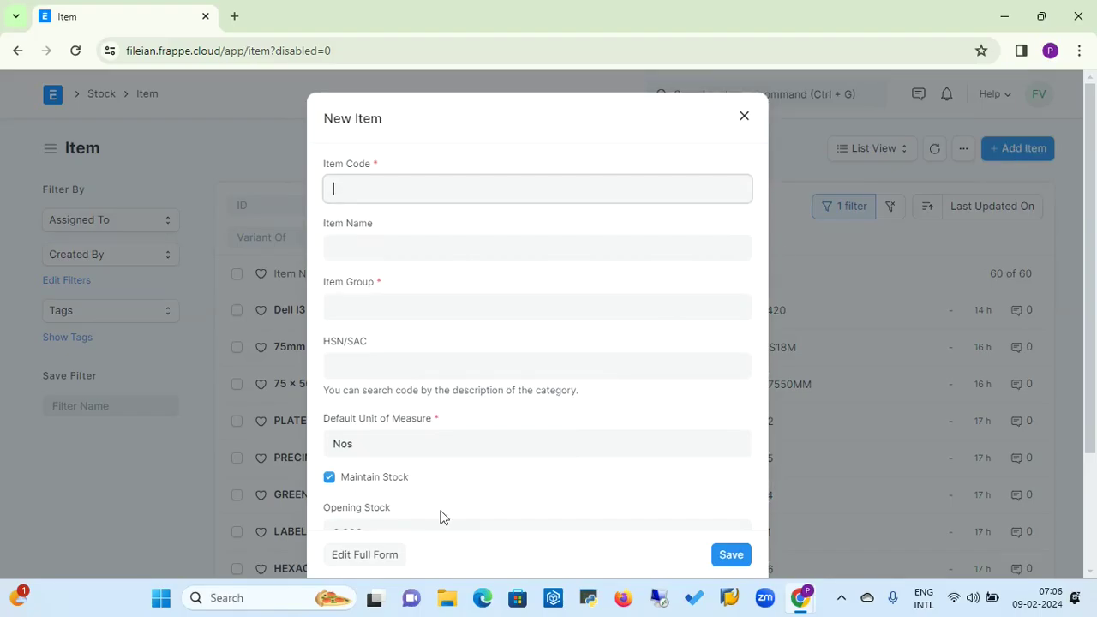
pyautogui.click(383, 558)
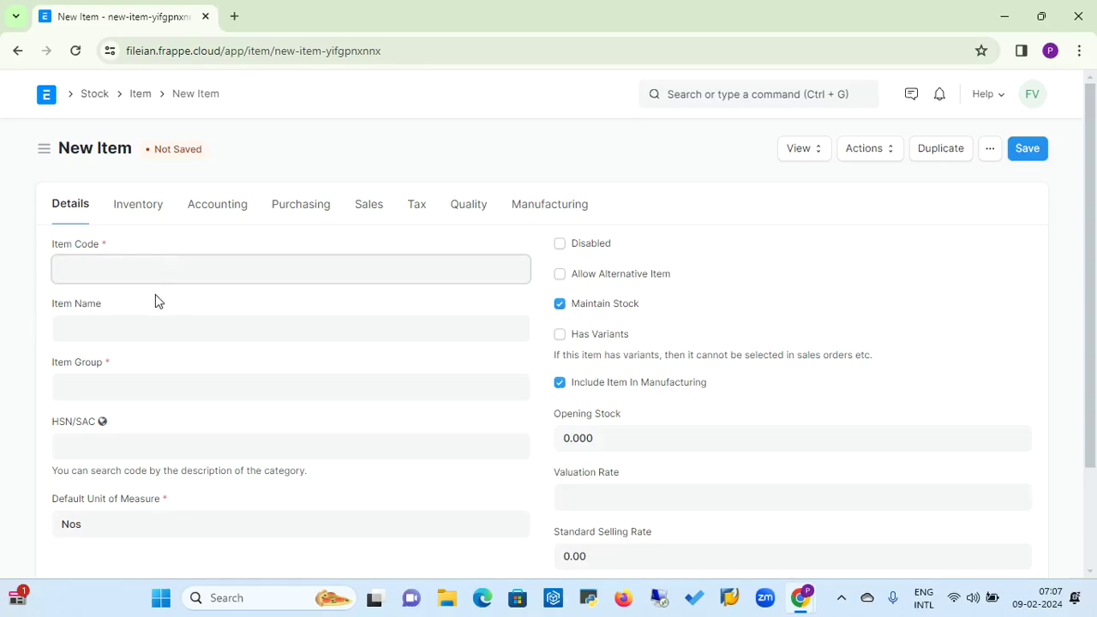
pyautogui.click(133, 334)
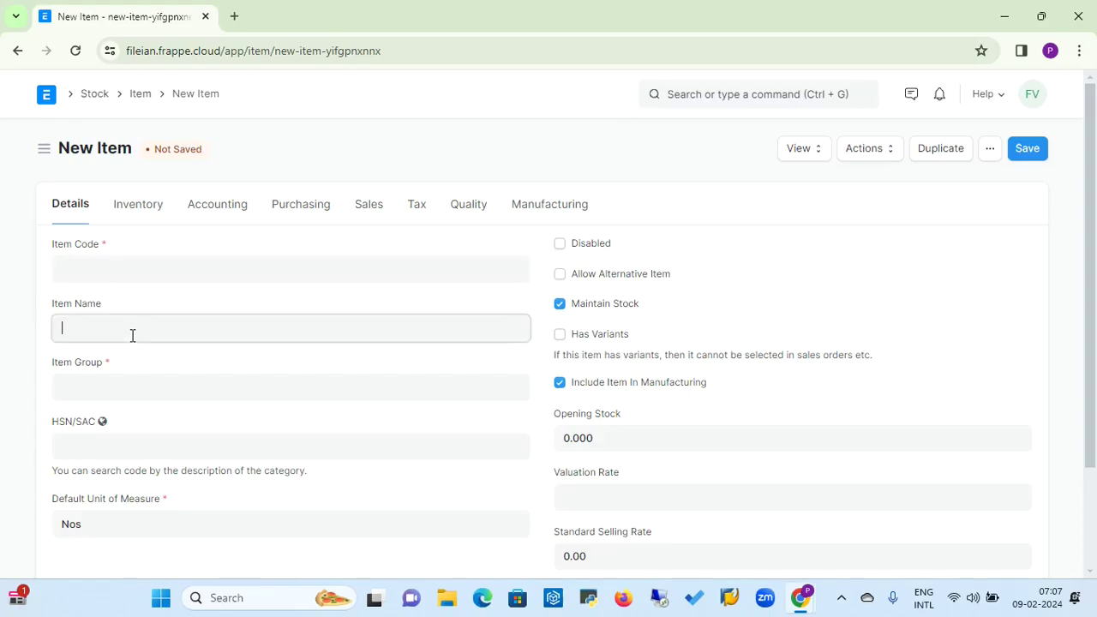
pyautogui.click(124, 388)
pyautogui.click(161, 272)
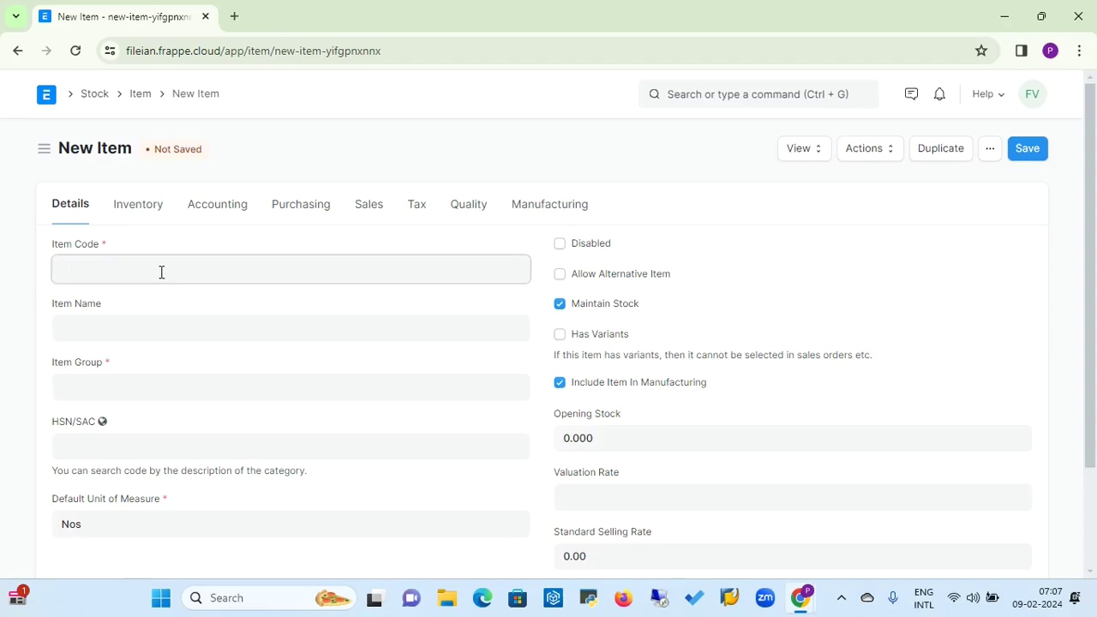
pyautogui.click(126, 322)
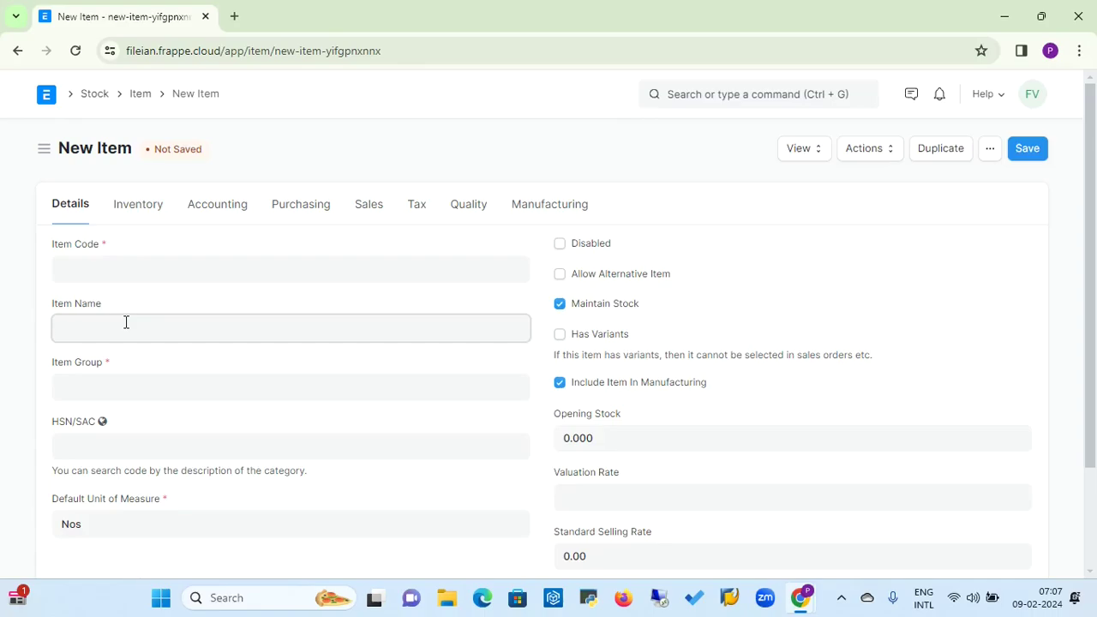
pyautogui.click(142, 269)
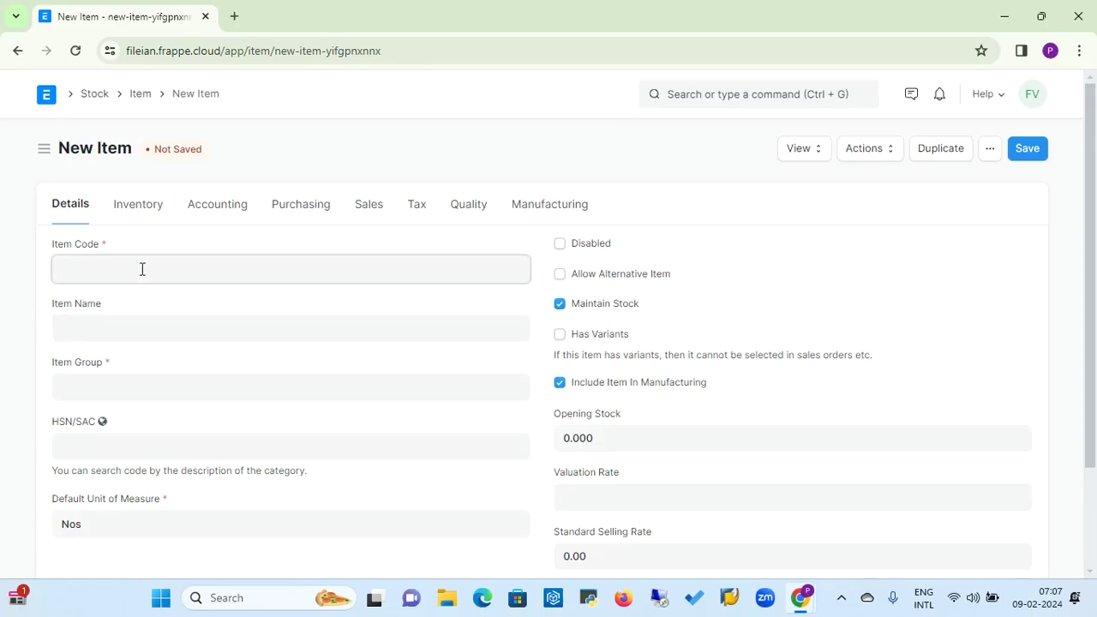
pyautogui.write('34567')
# - Replace the item name with "HP Laptop 3456"
pyautogui.click(108, 336)
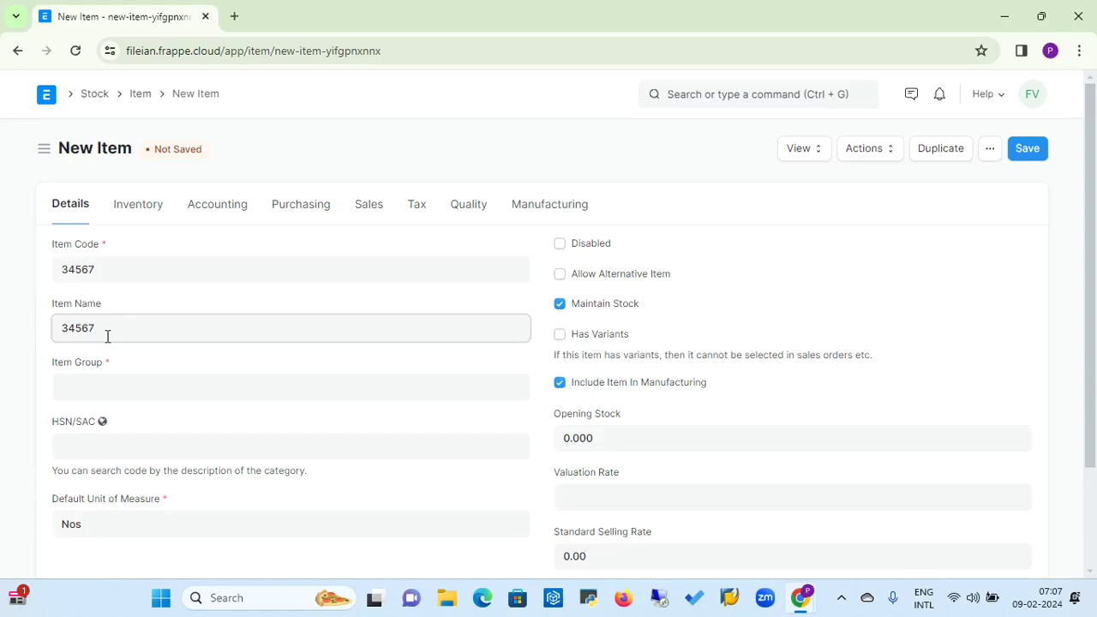
pyautogui.press('BackSpace')
pyautogui.press('BackSpace')
pyautogui.press('BackSpace')
pyautogui.press('BackSpace')
pyautogui.press('BackSpace')
pyautogui.write('HP Lap')
pyautogui.press('BackSpace')
pyautogui.write('ptop 4')
pyautogui.press('BackSpace')
pyautogui.write('3456')
# - Assign the new item to the Products item group
pyautogui.click(108, 381)
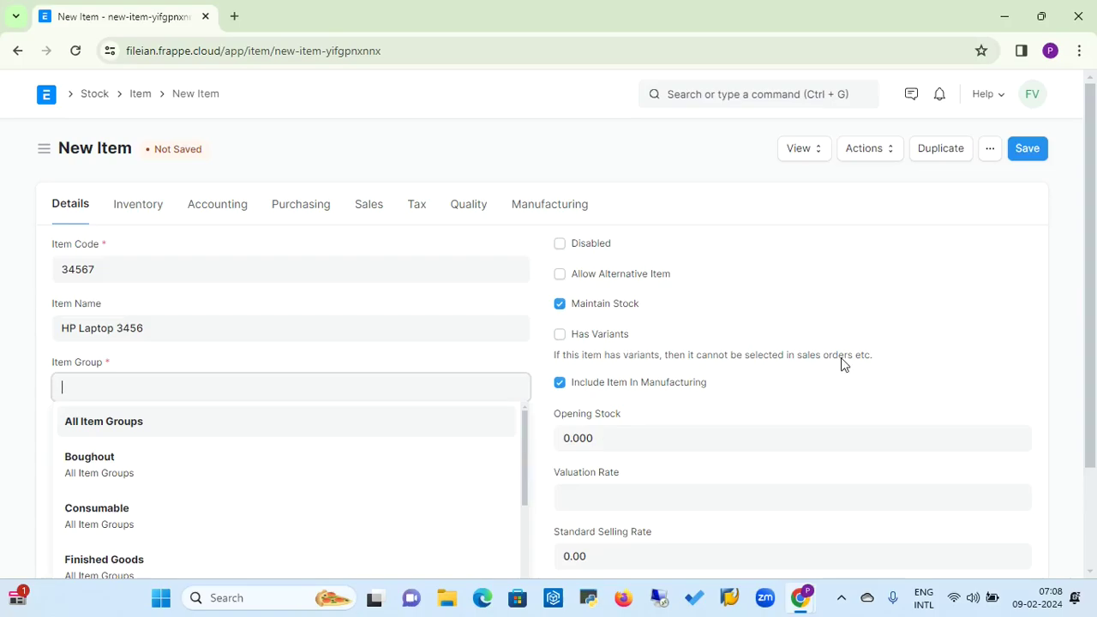
pyautogui.moveTo(1092, 281); pyautogui.dragTo(1090, 338)
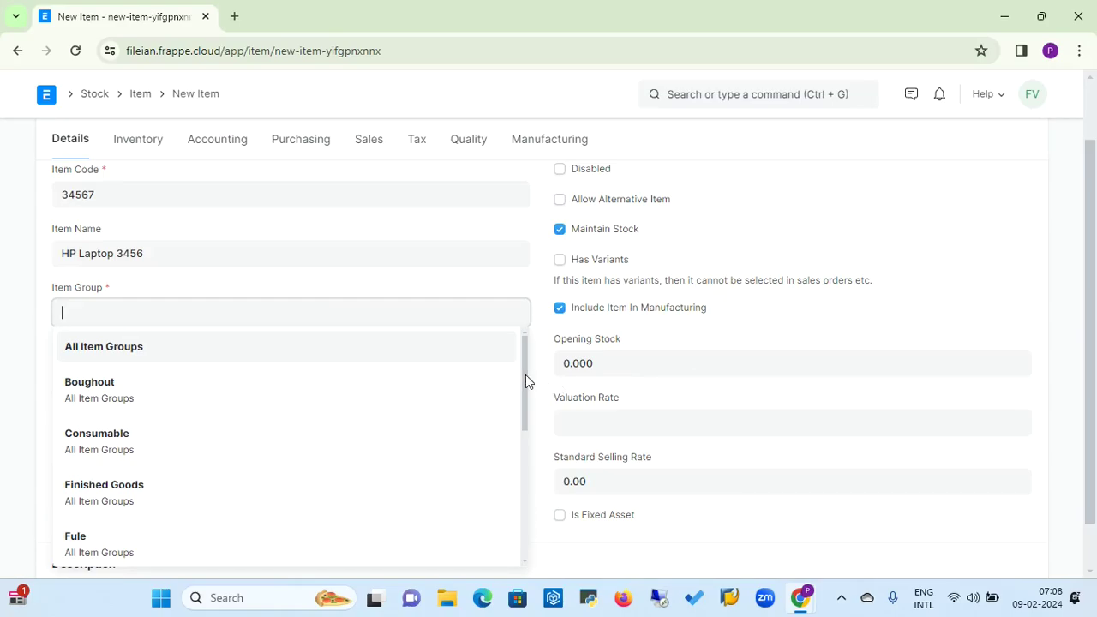
pyautogui.rightClick(518, 430)
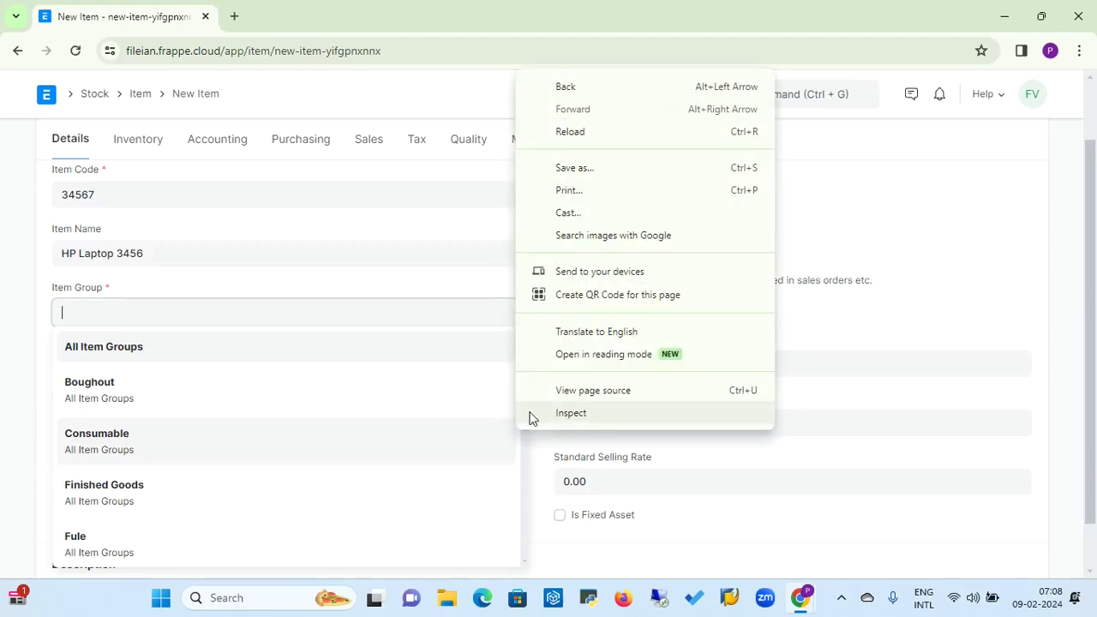
pyautogui.click(525, 461)
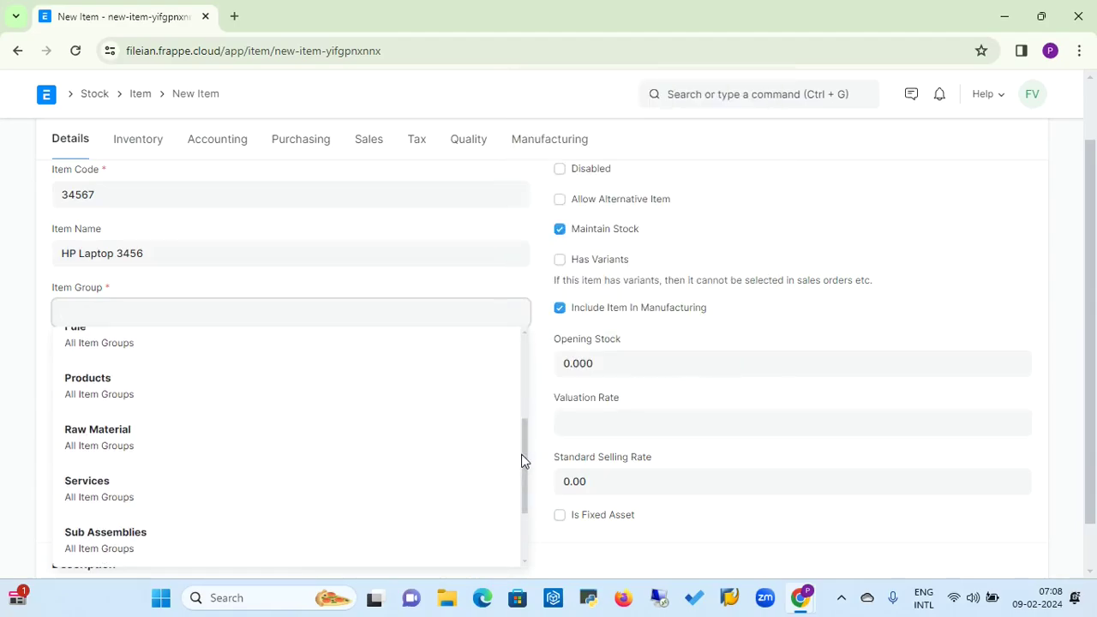
pyautogui.moveTo(524, 461)
pyautogui.mouseDown()
pyautogui.moveTo(521, 500)
pyautogui.moveTo(529, 449)
pyautogui.mouseUp()
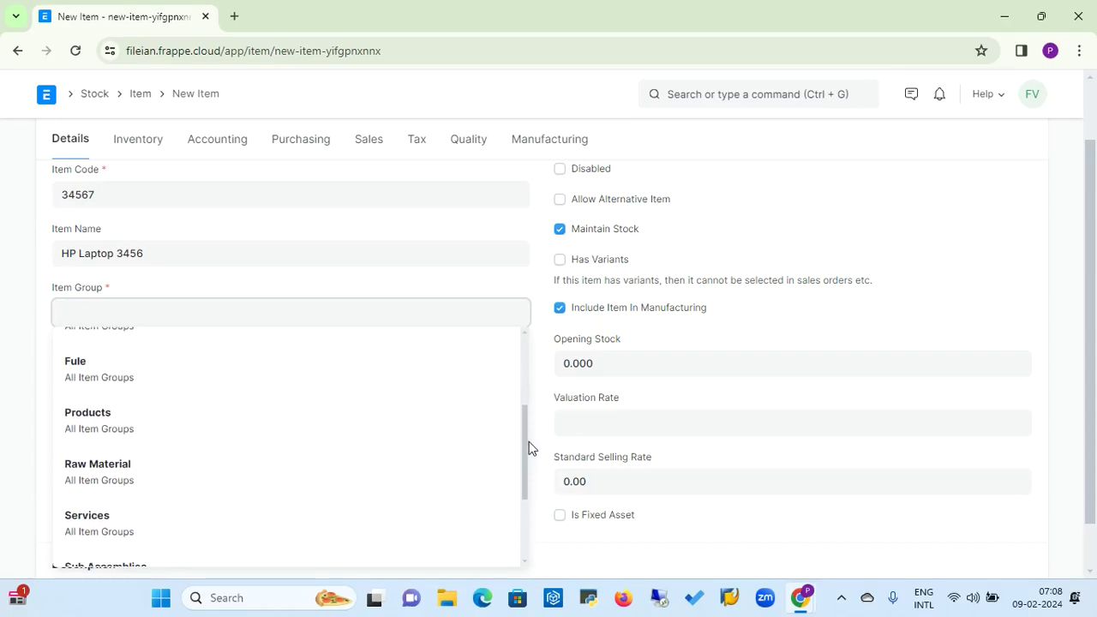
pyautogui.click(101, 420)
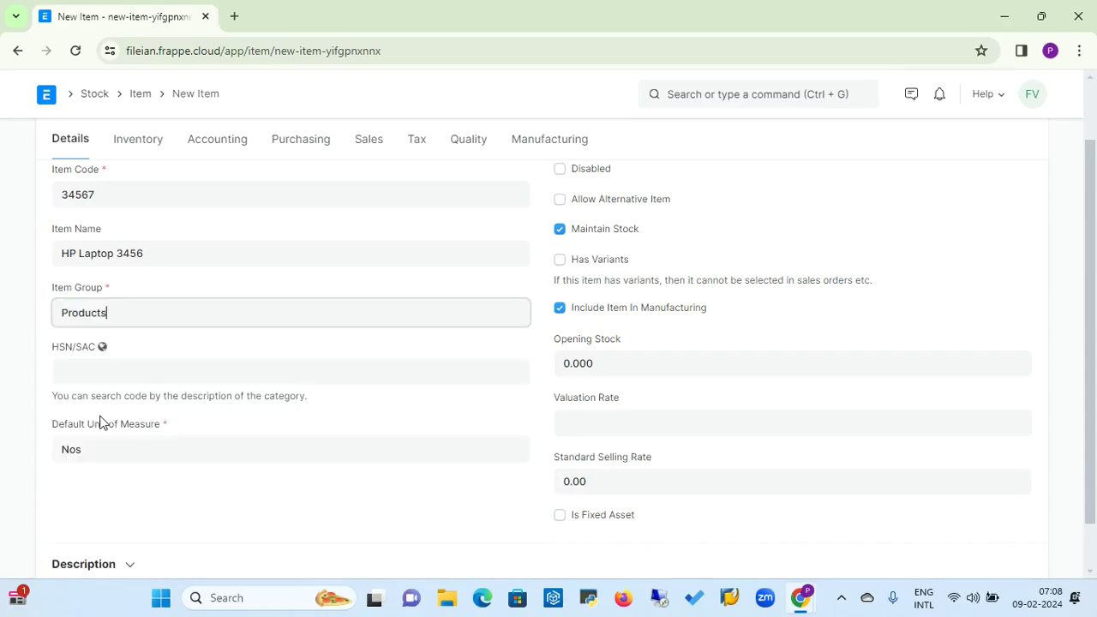
# - Set the item's HSN/SAC code to 84713090 and keep Nos as the default unit of measure
pyautogui.click(134, 375)
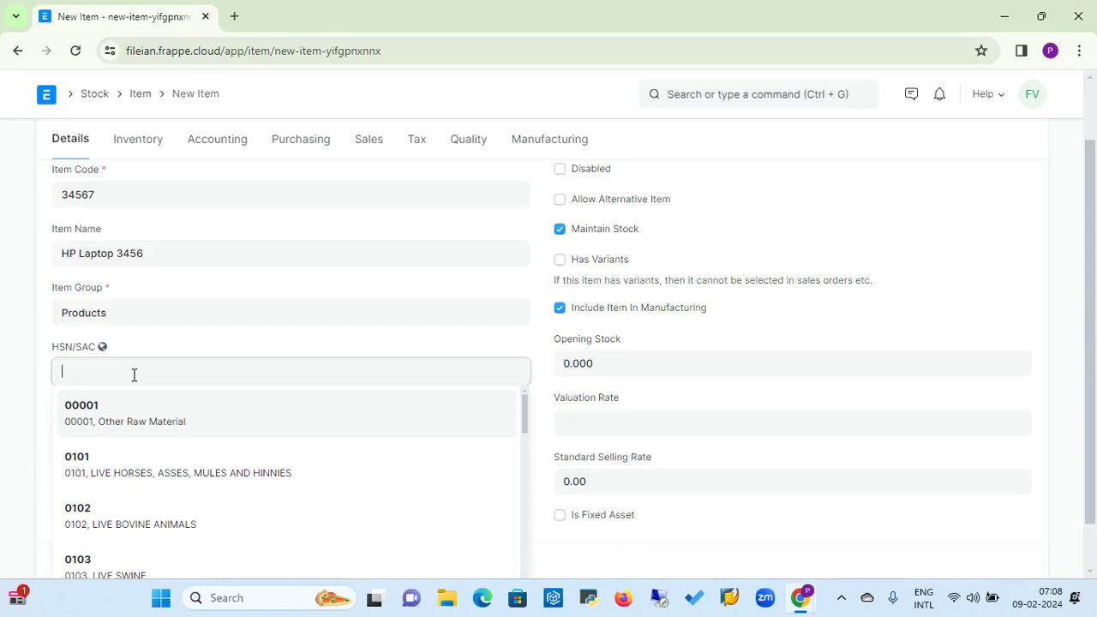
pyautogui.click(21, 257)
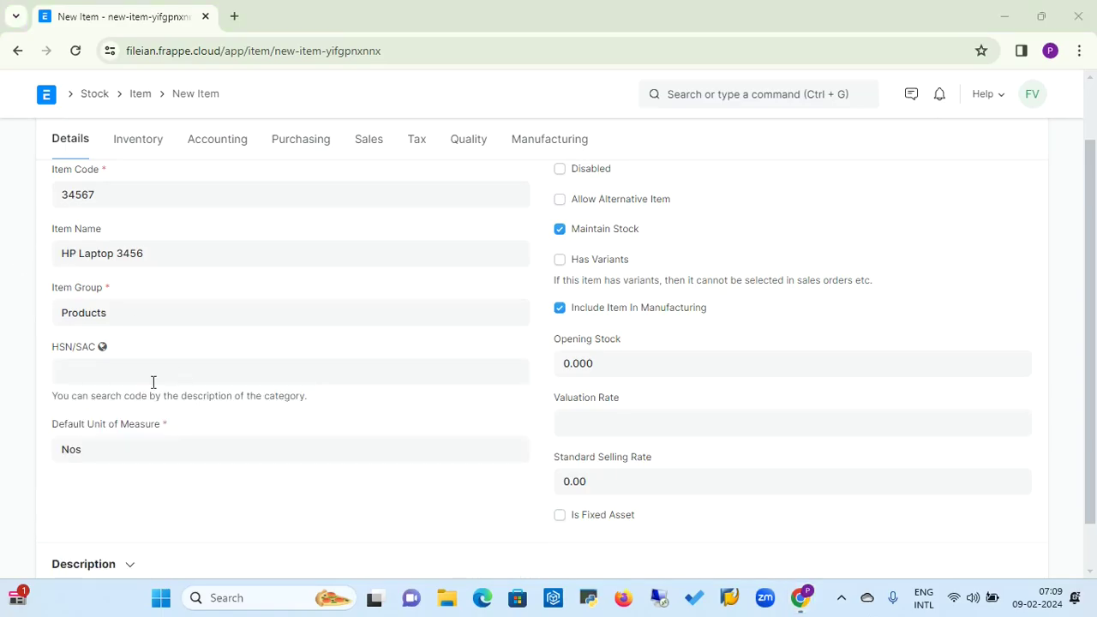
pyautogui.click(119, 370)
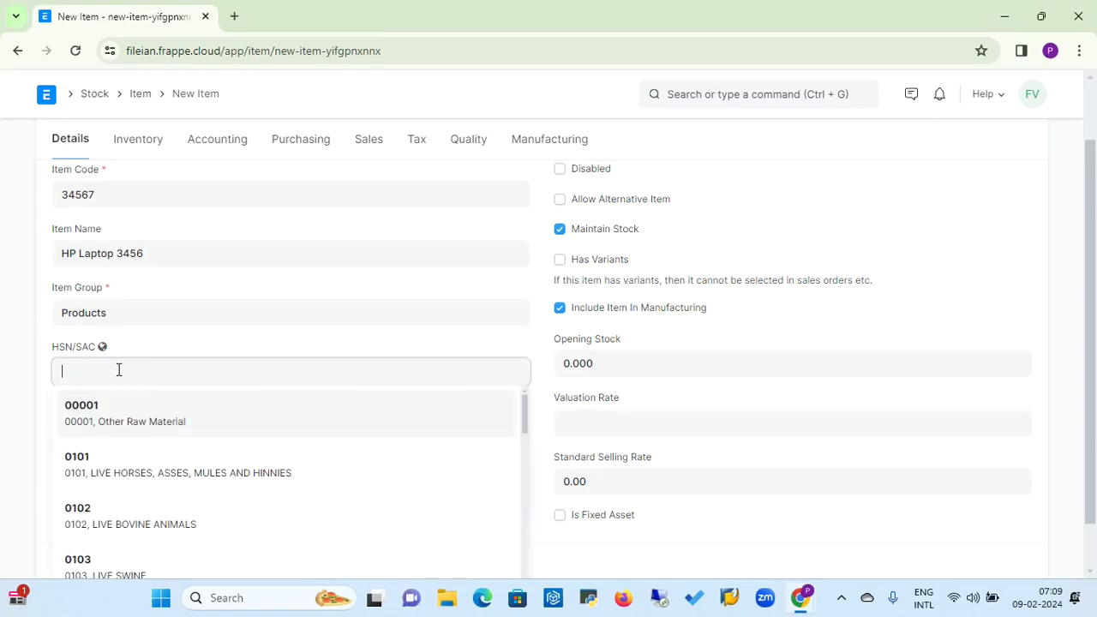
pyautogui.write('84')
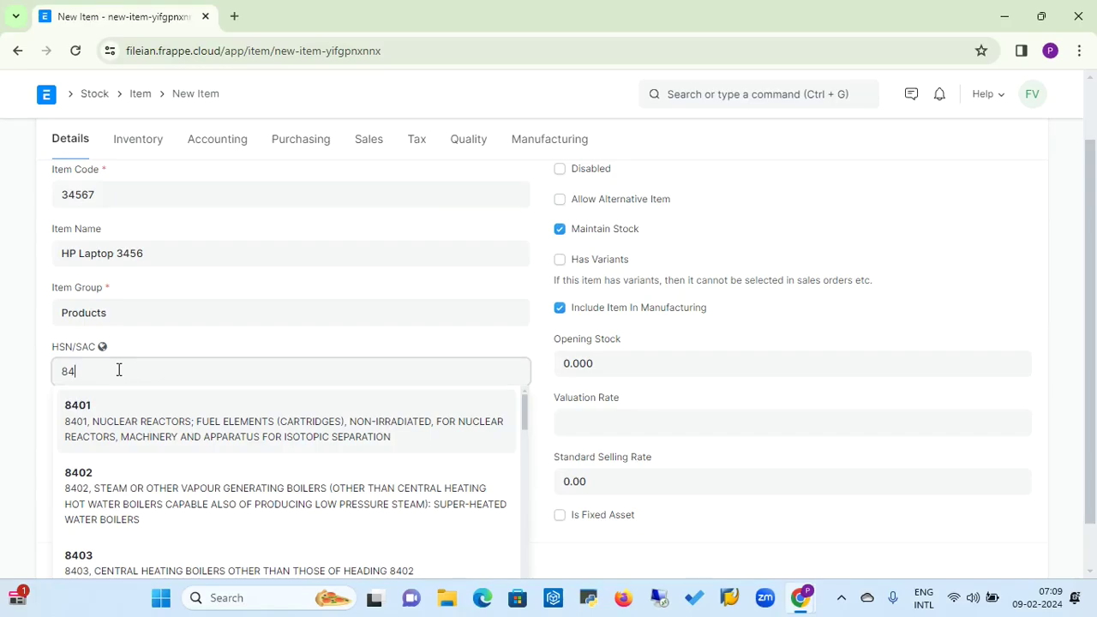
pyautogui.write('71')
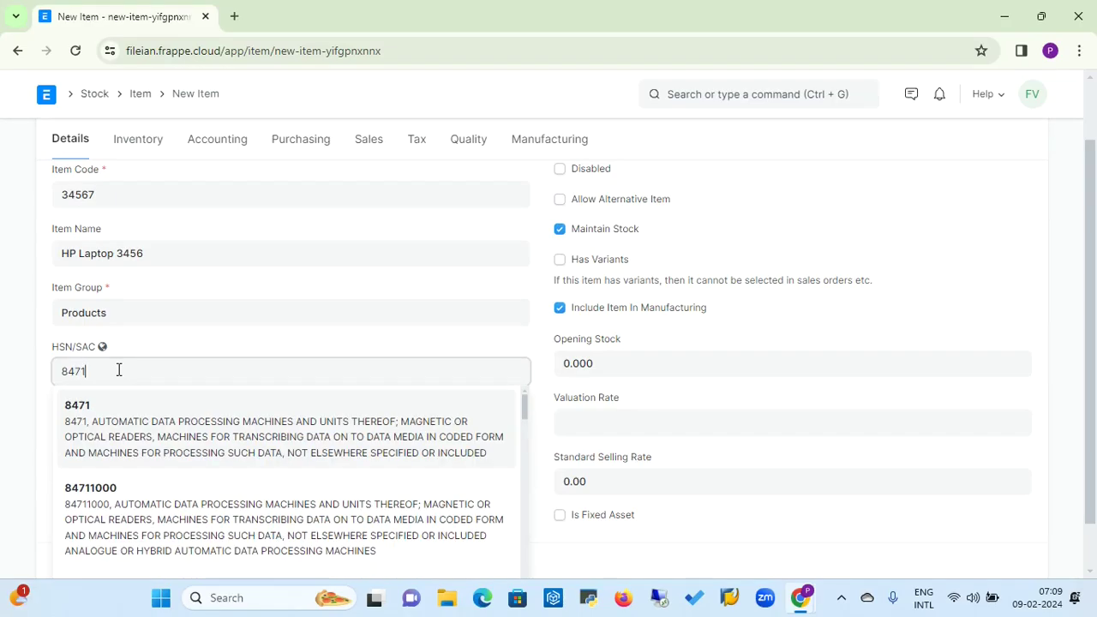
pyautogui.write('3090')
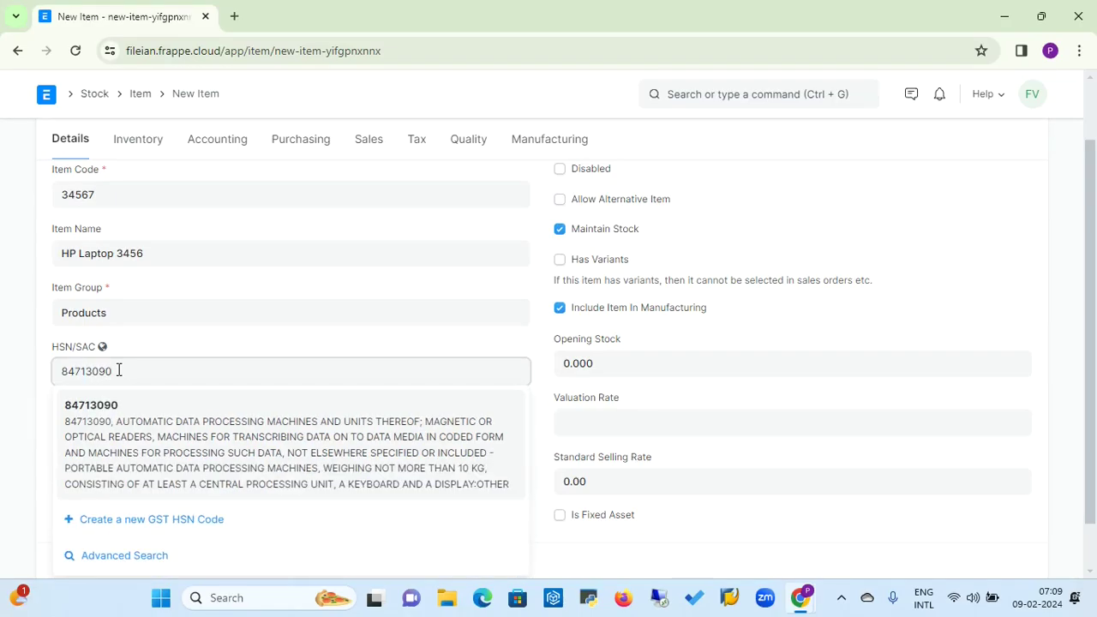
pyautogui.click(93, 408)
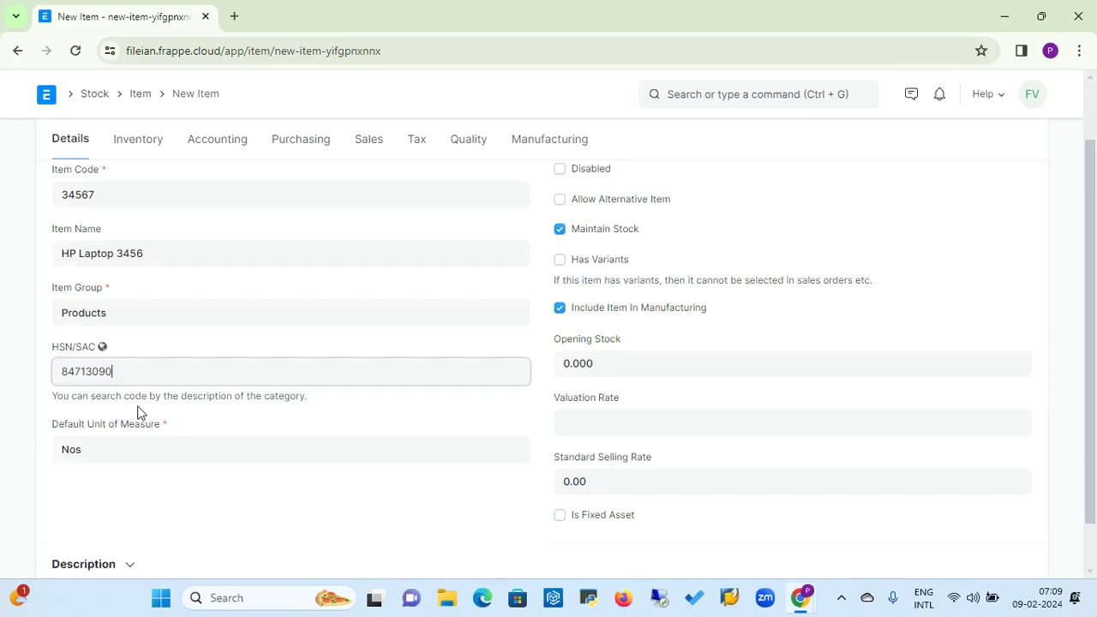
pyautogui.click(111, 447)
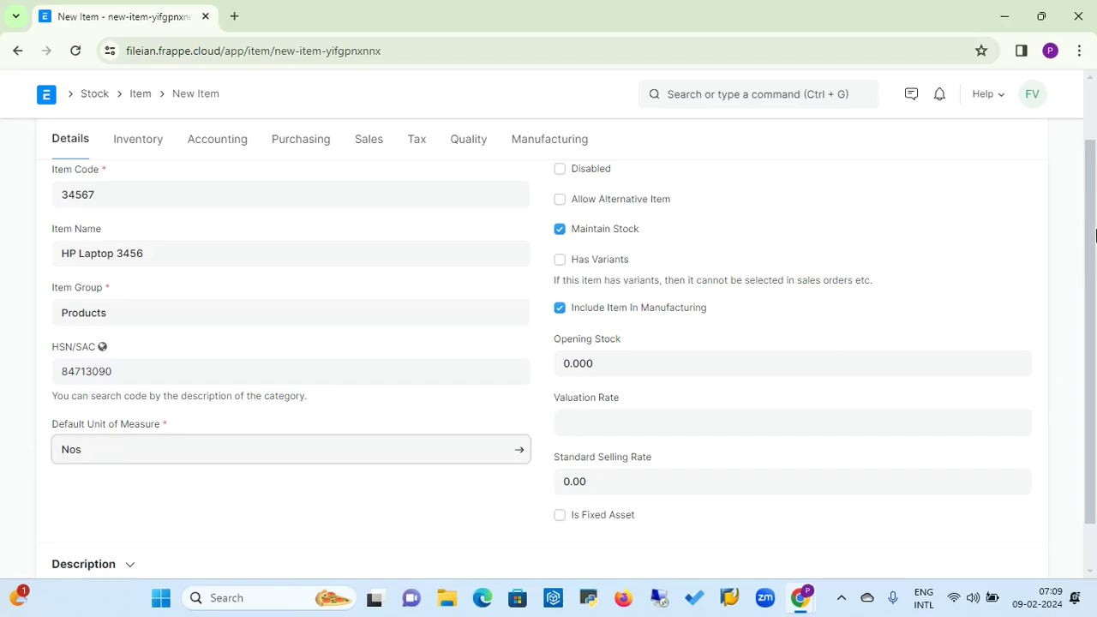
# - Expand the Description section and enter "HP Laptop" as the item's description
pyautogui.scroll(-1, 1095, 236)
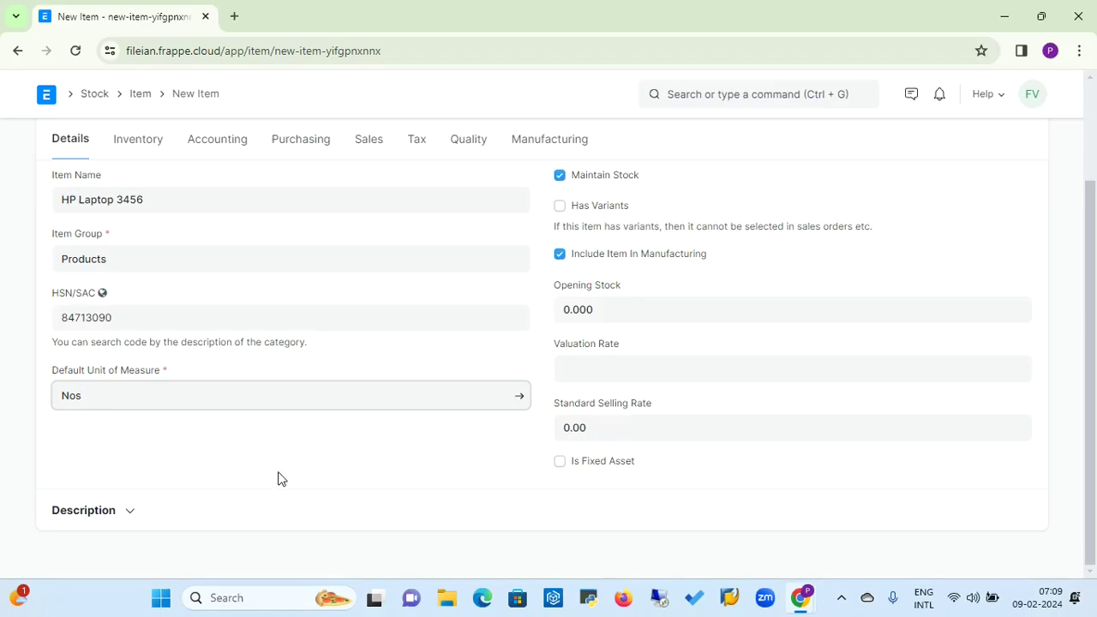
pyautogui.click(129, 516)
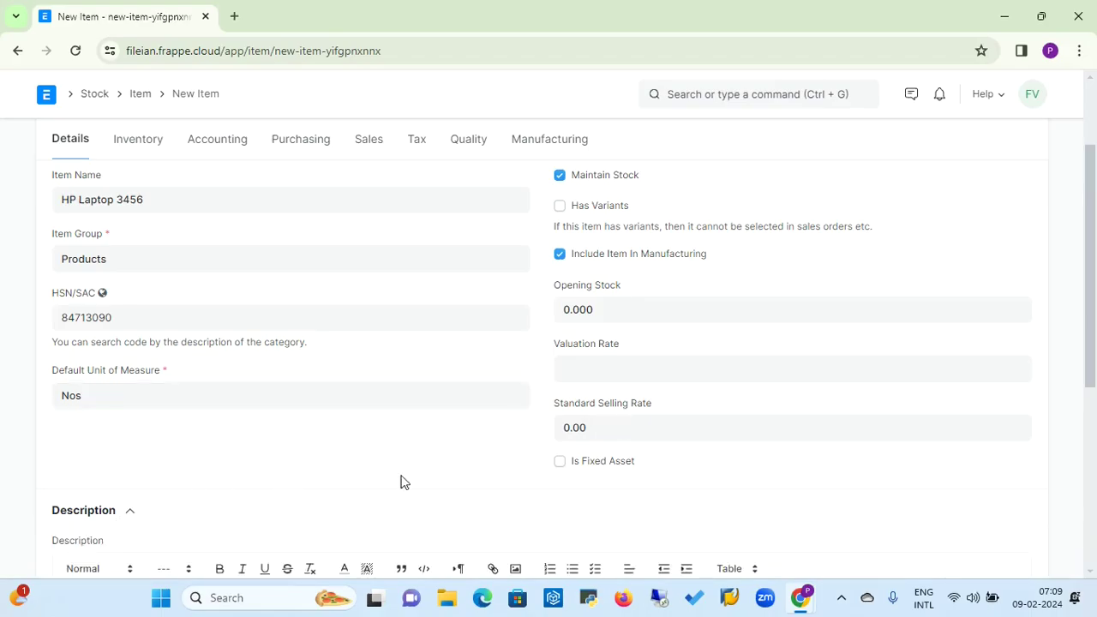
pyautogui.scroll(-3, 1090, 307)
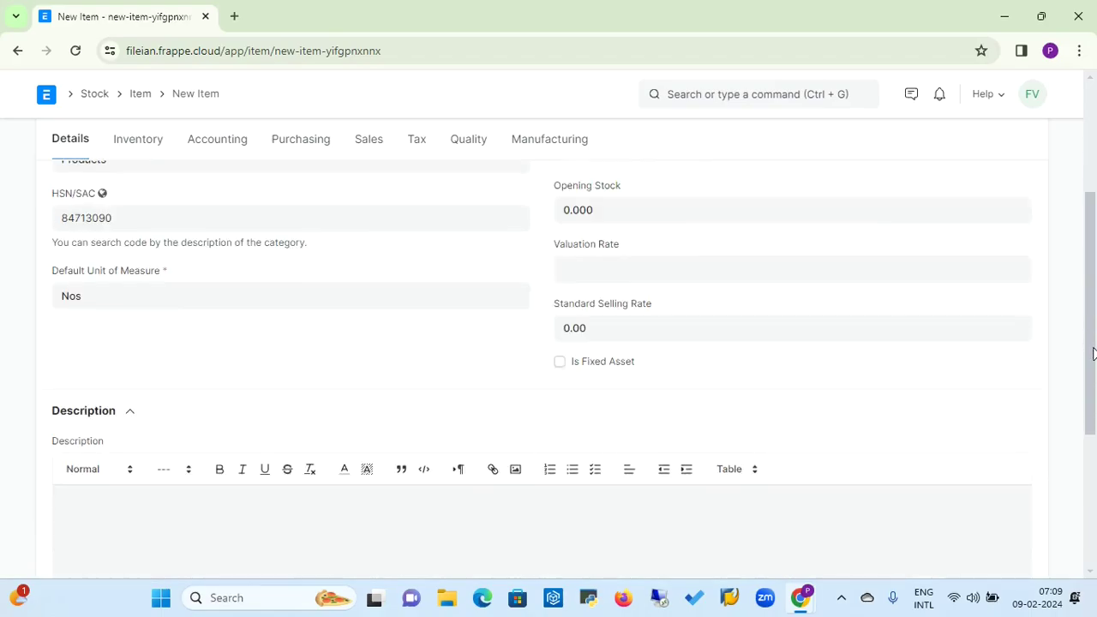
pyautogui.click(275, 434)
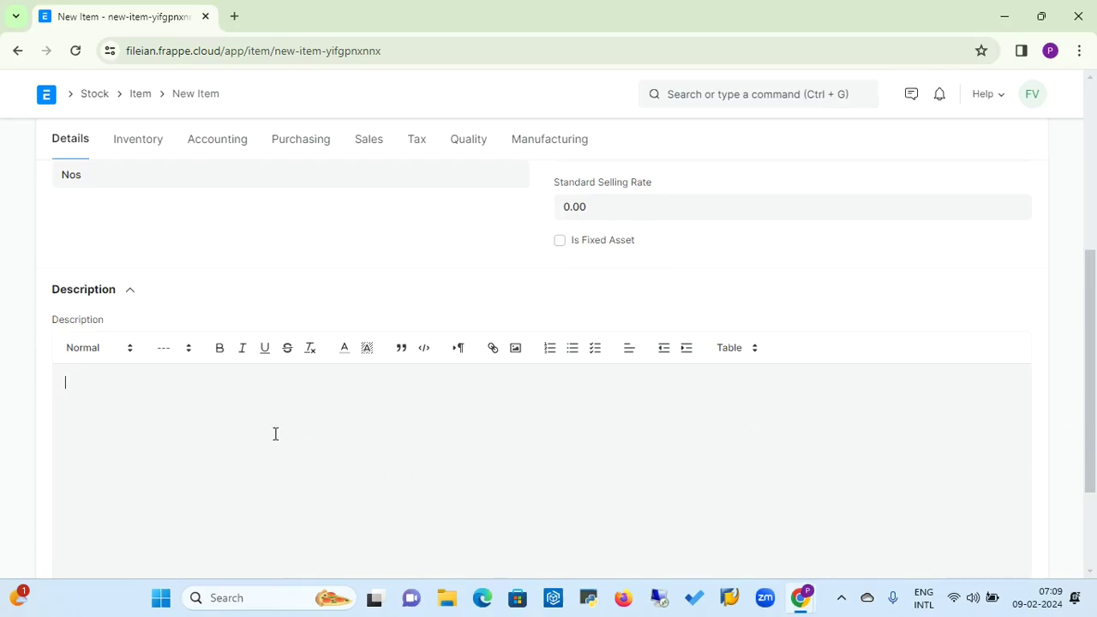
pyautogui.write('HP LAPTOP')
pyautogui.press('BackSpace')
pyautogui.press('BackSpace')
pyautogui.press('BackSpace')
pyautogui.press('BackSpace')
pyautogui.press('BackSpace')
pyautogui.write('aptop')
# - Set the item's brand to the existing brand HP
pyautogui.scroll(-2, 1091, 290)
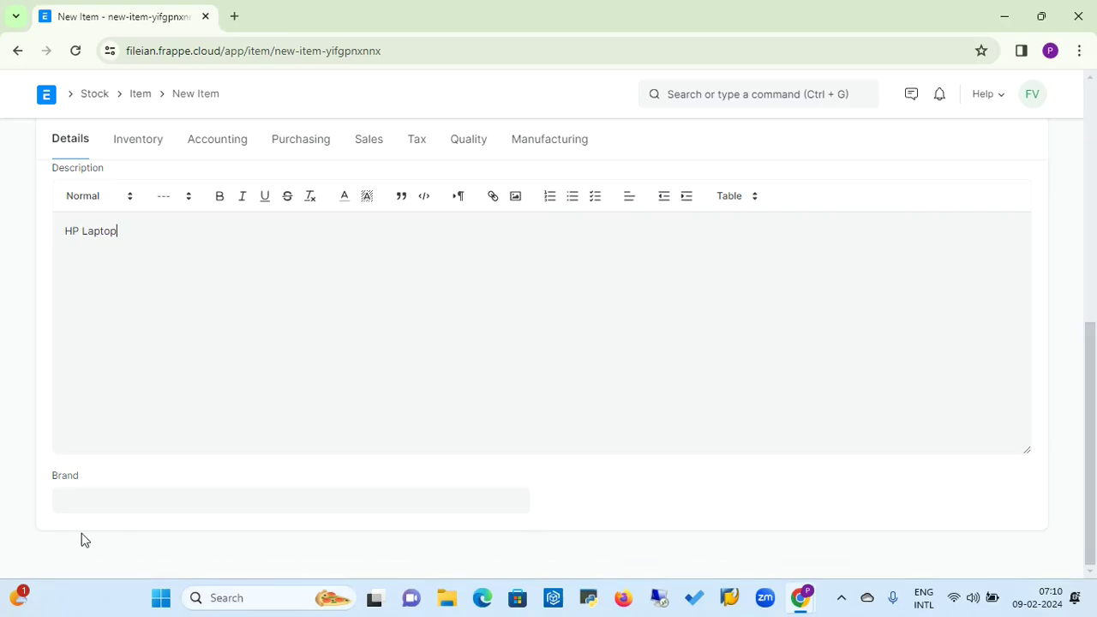
pyautogui.click(92, 505)
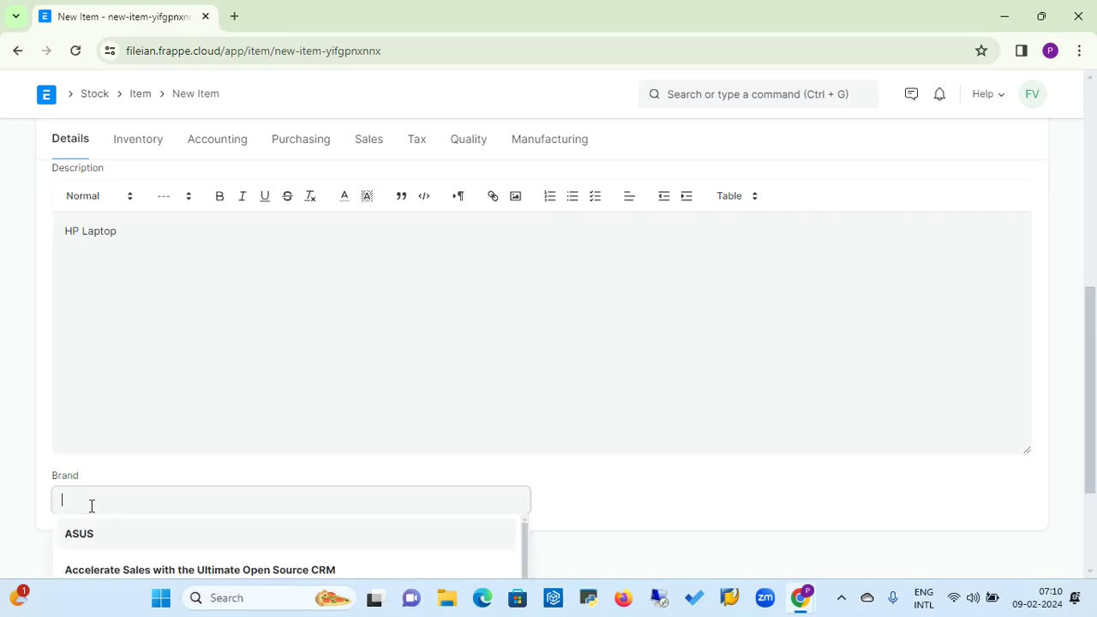
pyautogui.write('HP')
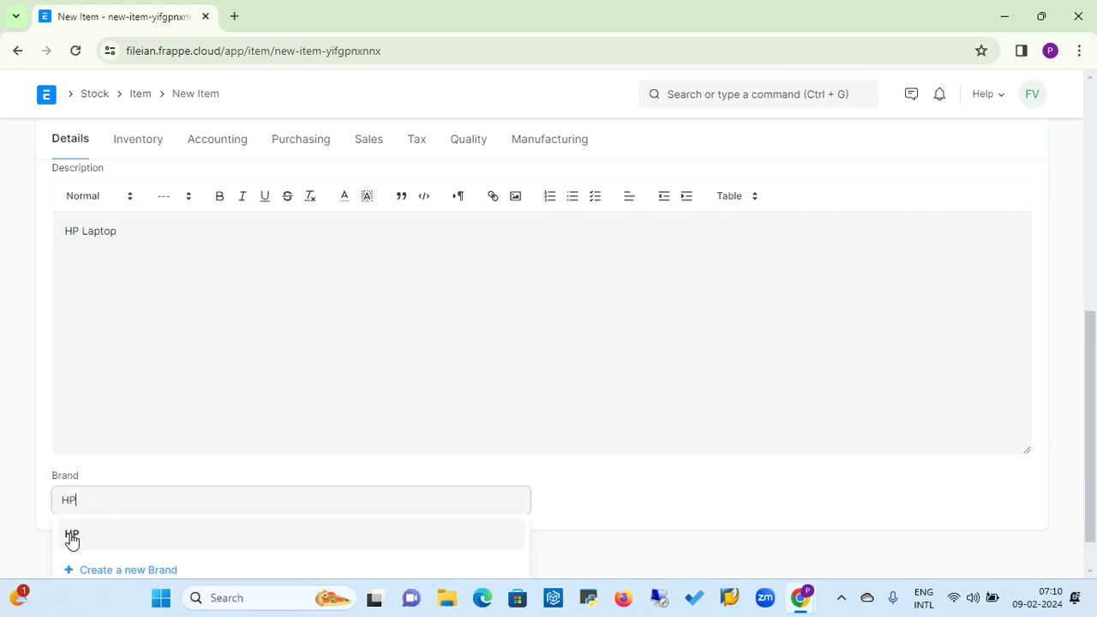
pyautogui.click(71, 537)
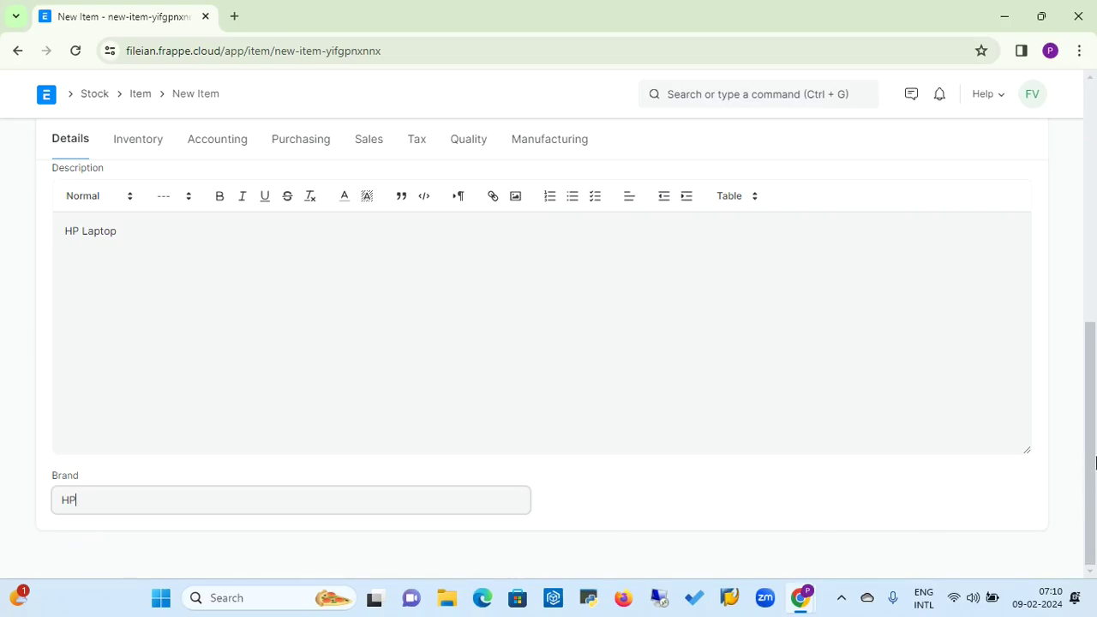
# - Set the item's valuation rate to 35000, leaving the opening stock at zero
pyautogui.moveTo(1092, 460); pyautogui.dragTo(1072, 220)
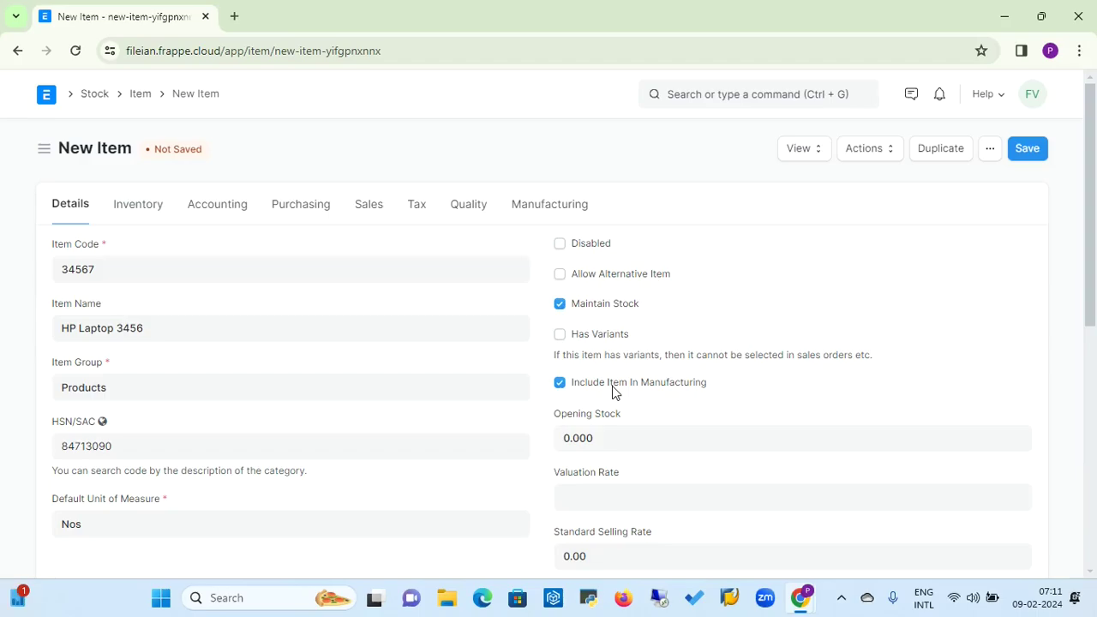
pyautogui.click(635, 446)
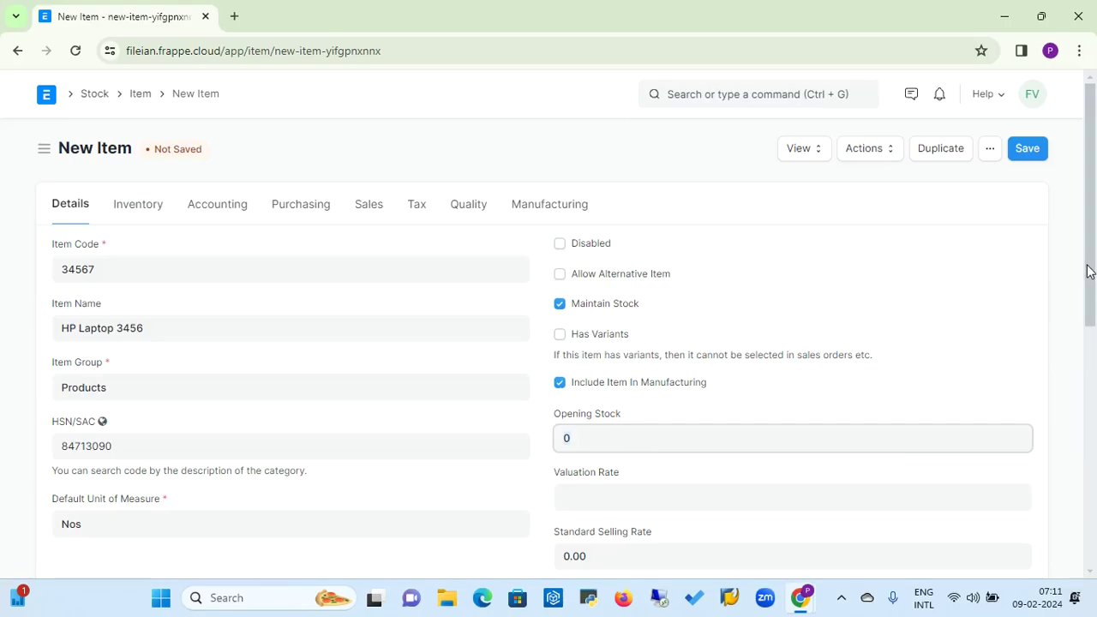
pyautogui.moveTo(1089, 271); pyautogui.dragTo(1089, 338)
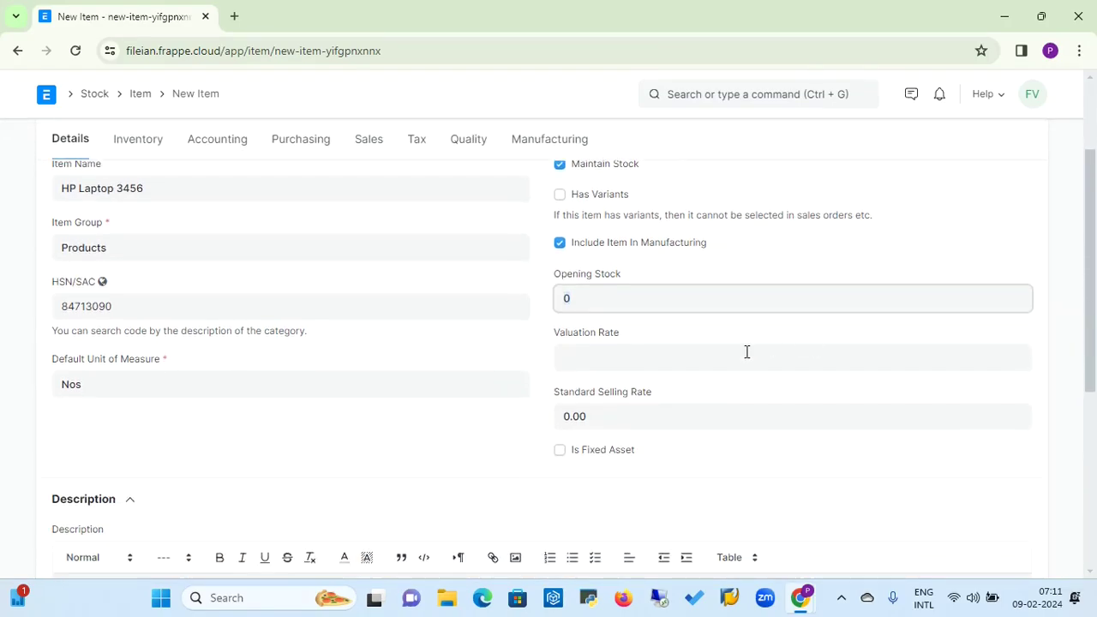
pyautogui.click(679, 358)
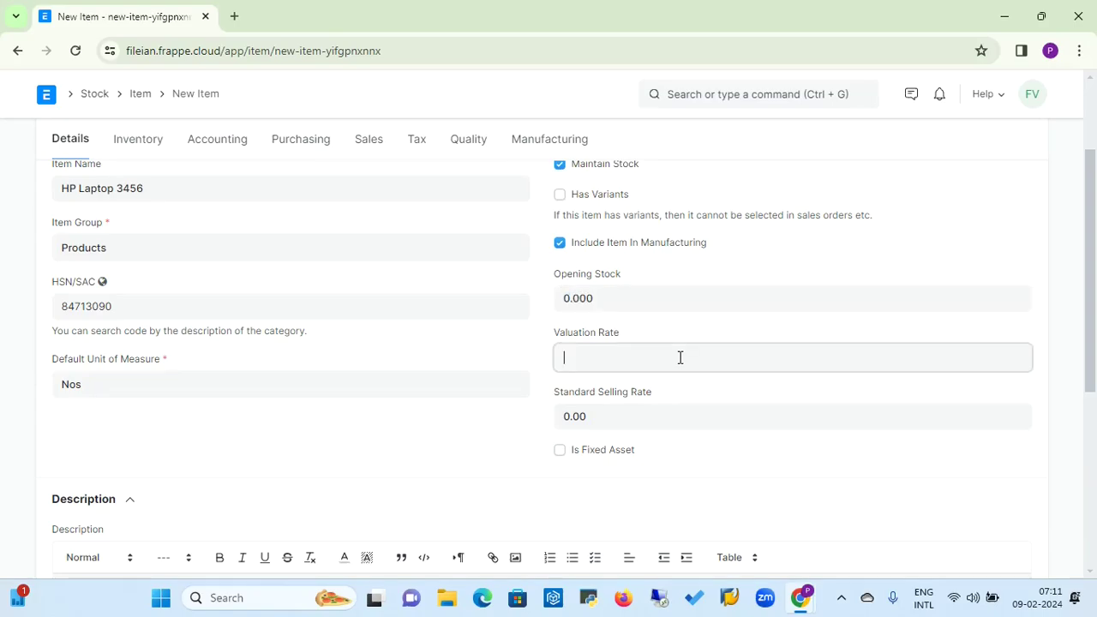
pyautogui.write('e')
pyautogui.press('BackSpace')
pyautogui.write('35000')
pyautogui.moveTo(1088, 340); pyautogui.dragTo(1091, 364)
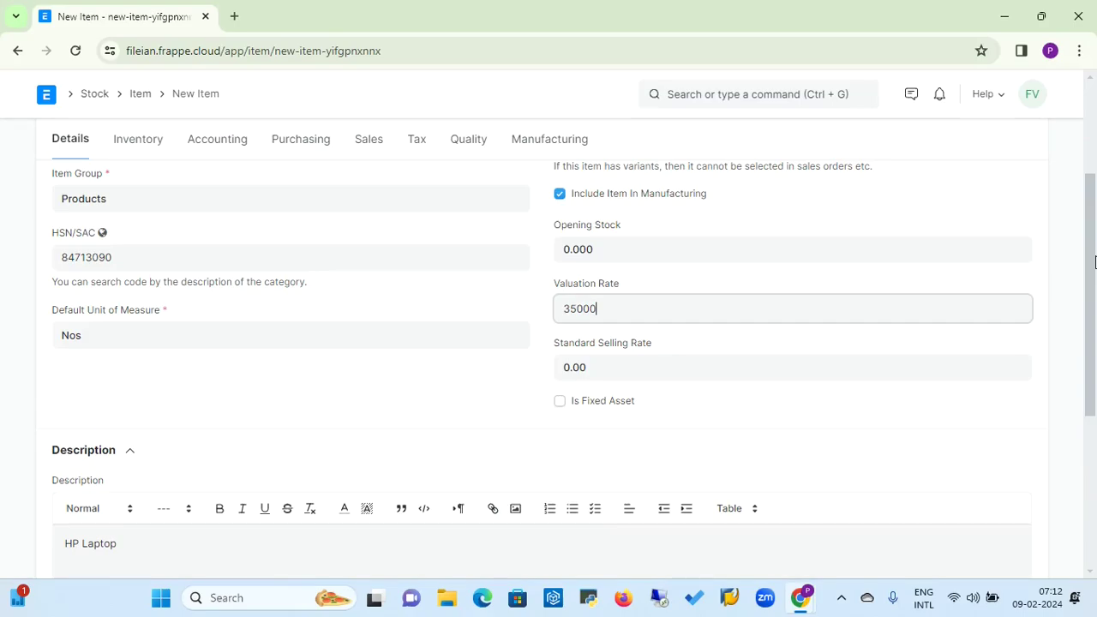
pyautogui.moveTo(1094, 261); pyautogui.dragTo(1095, 163)
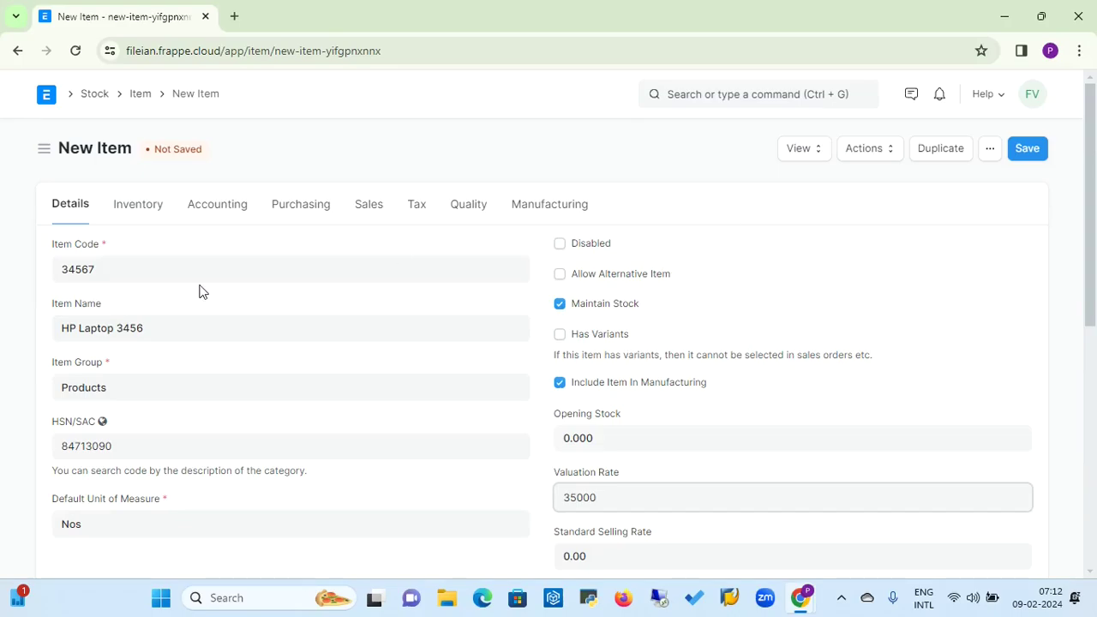
# - Set the item's warranty period to 365 days in the inventory settings, leaving the shelf life and weight unspecified
pyautogui.click(146, 216)
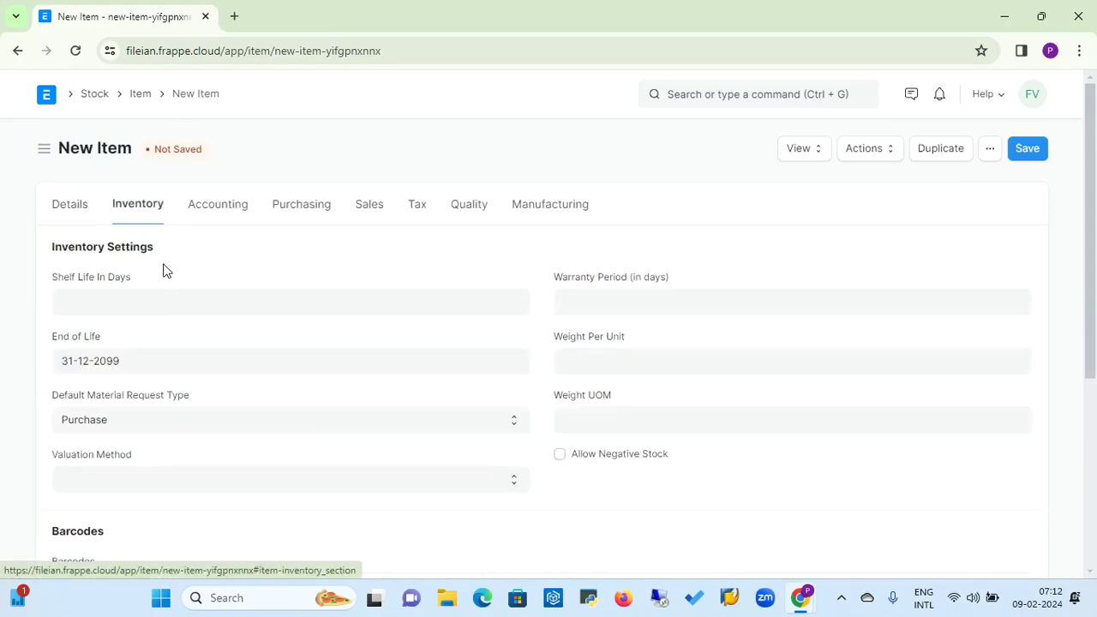
pyautogui.click(161, 312)
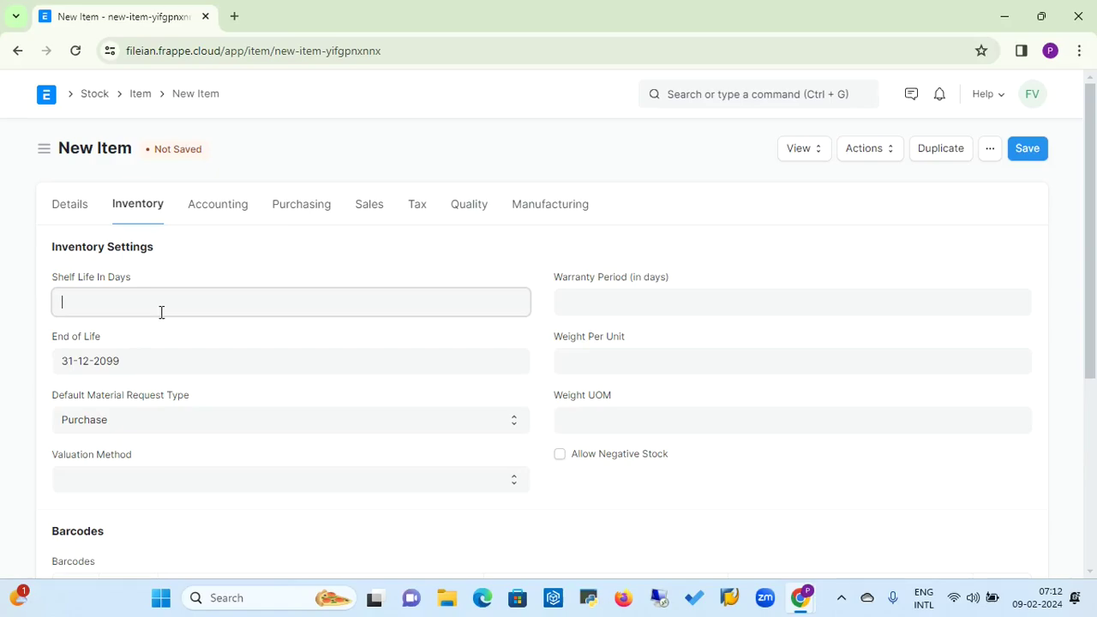
pyautogui.click(615, 295)
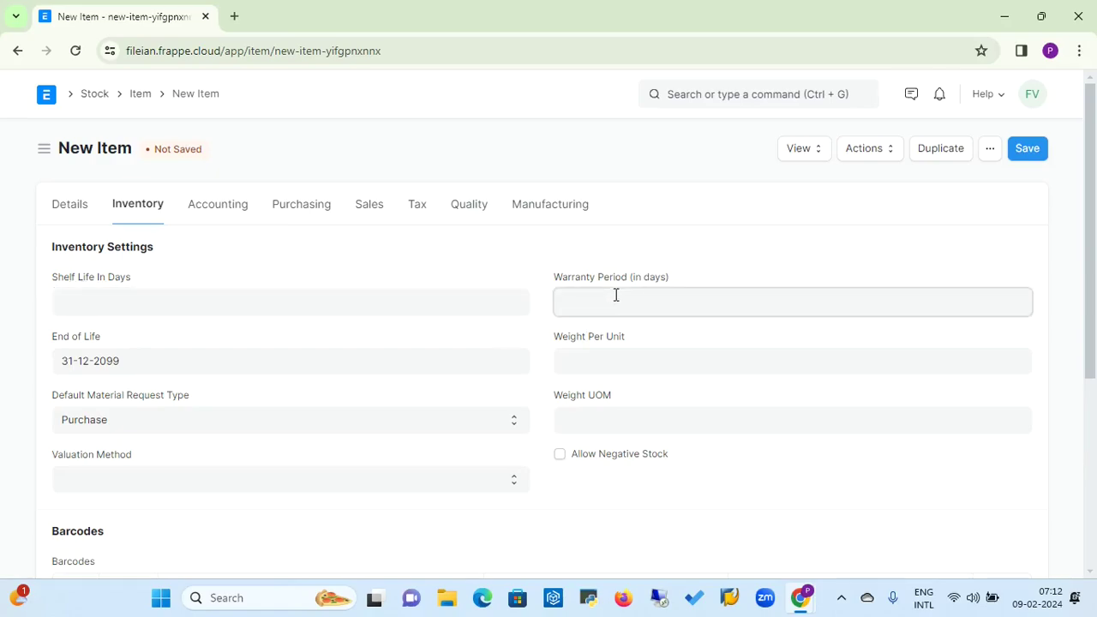
pyautogui.write('36')
pyautogui.write('5')
pyautogui.click(594, 362)
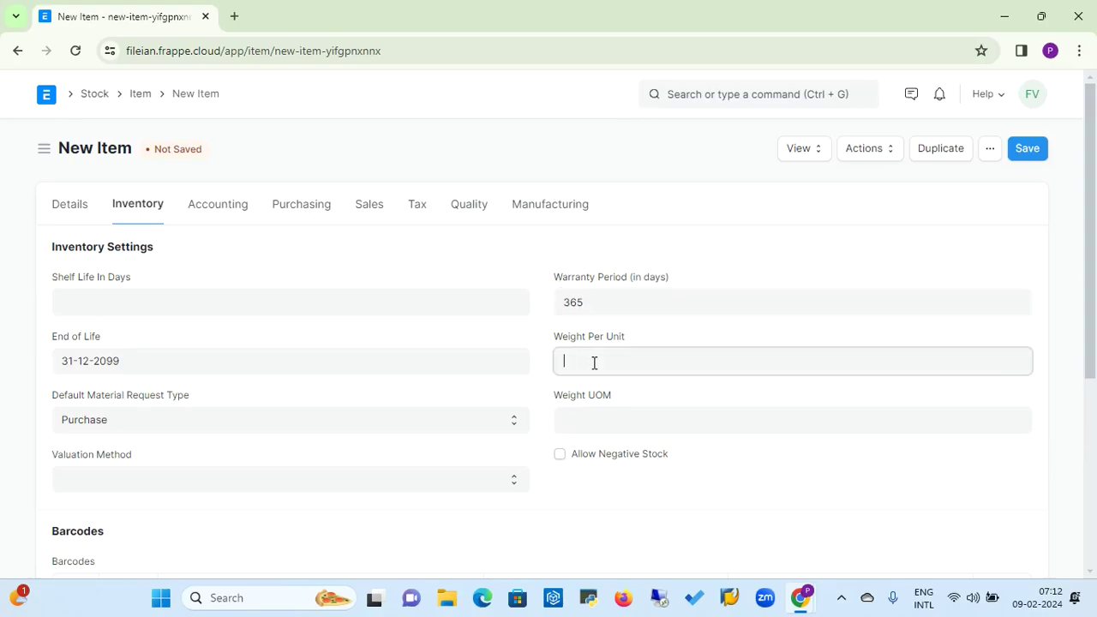
pyautogui.click(582, 413)
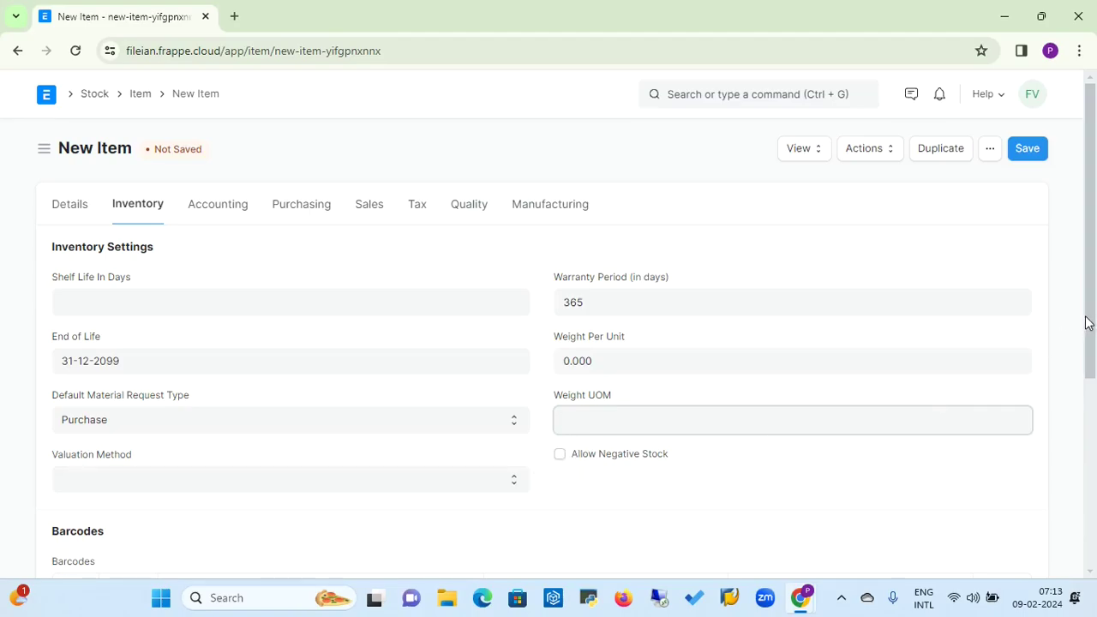
# - Review the options for the item's default material request type and keep Purchase selected
pyautogui.moveTo(1089, 321); pyautogui.dragTo(1088, 345)
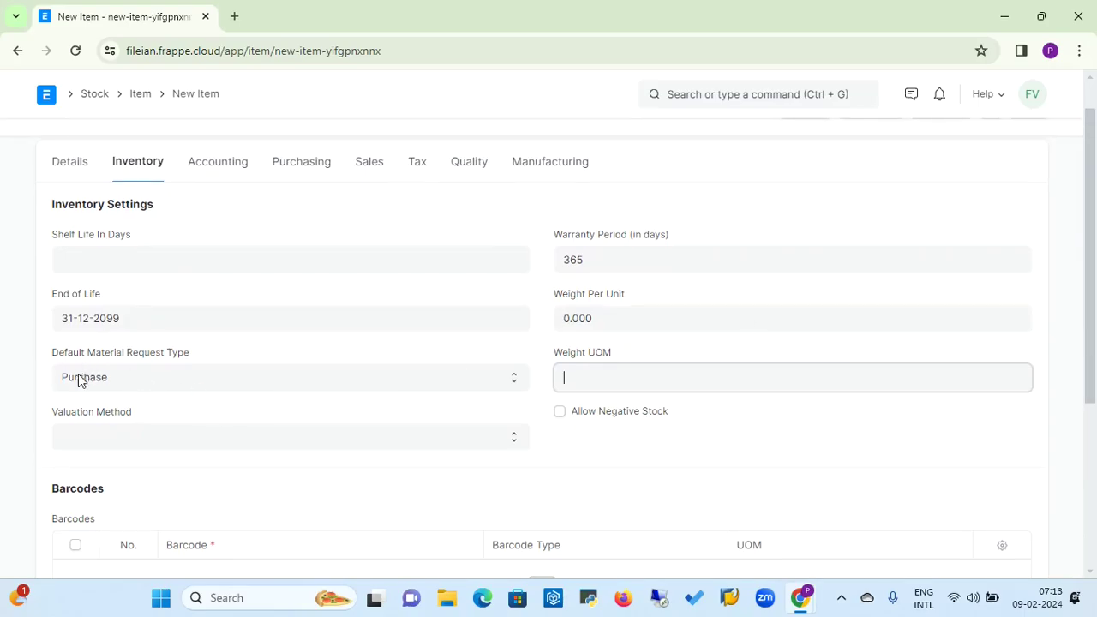
pyautogui.click(143, 382)
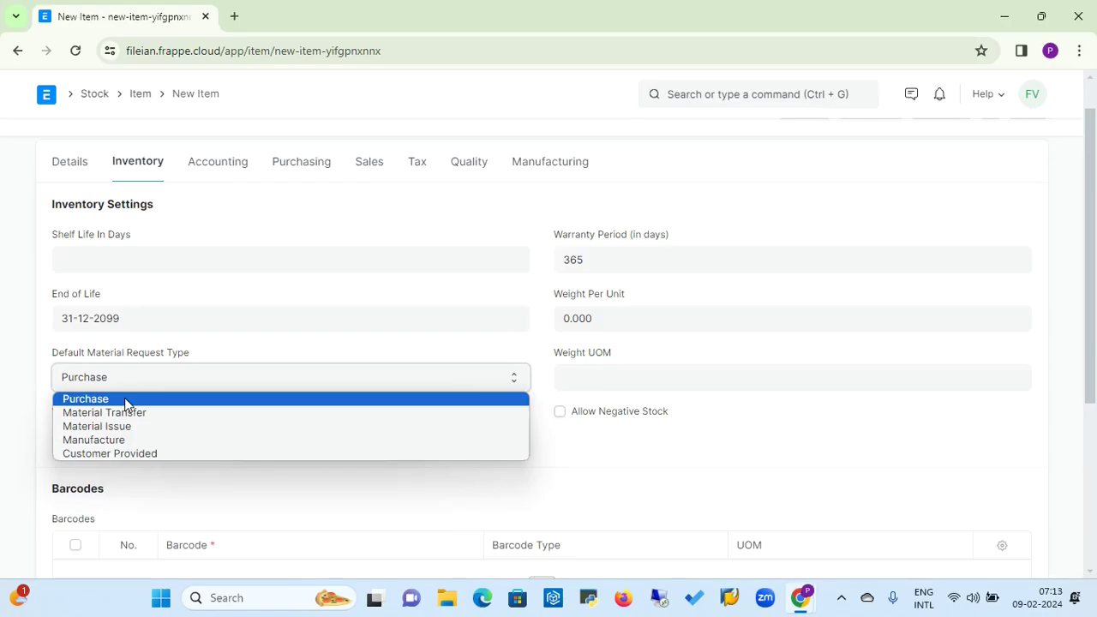
pyautogui.click(125, 399)
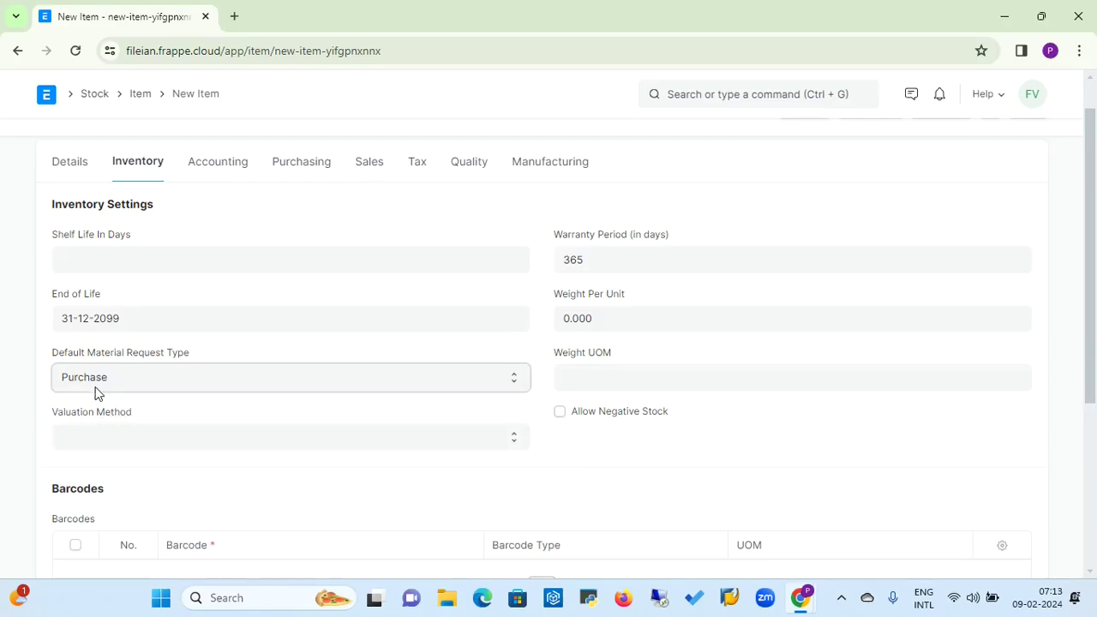
pyautogui.click(205, 382)
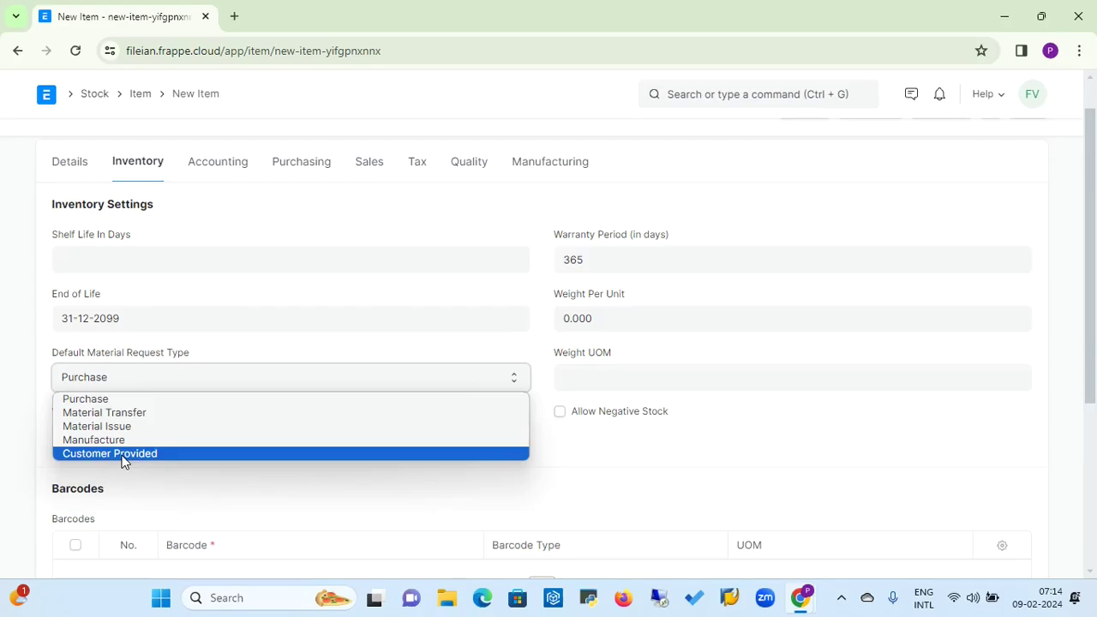
pyautogui.click(102, 397)
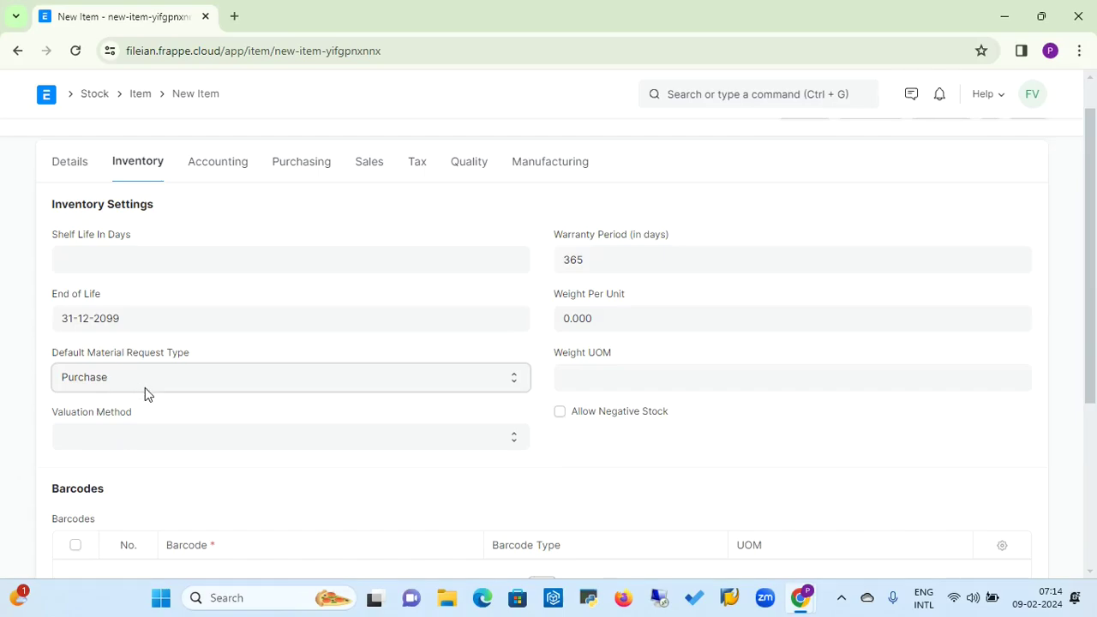
# - Review the available valuation methods for the item and leave the valuation method blank
pyautogui.click(131, 445)
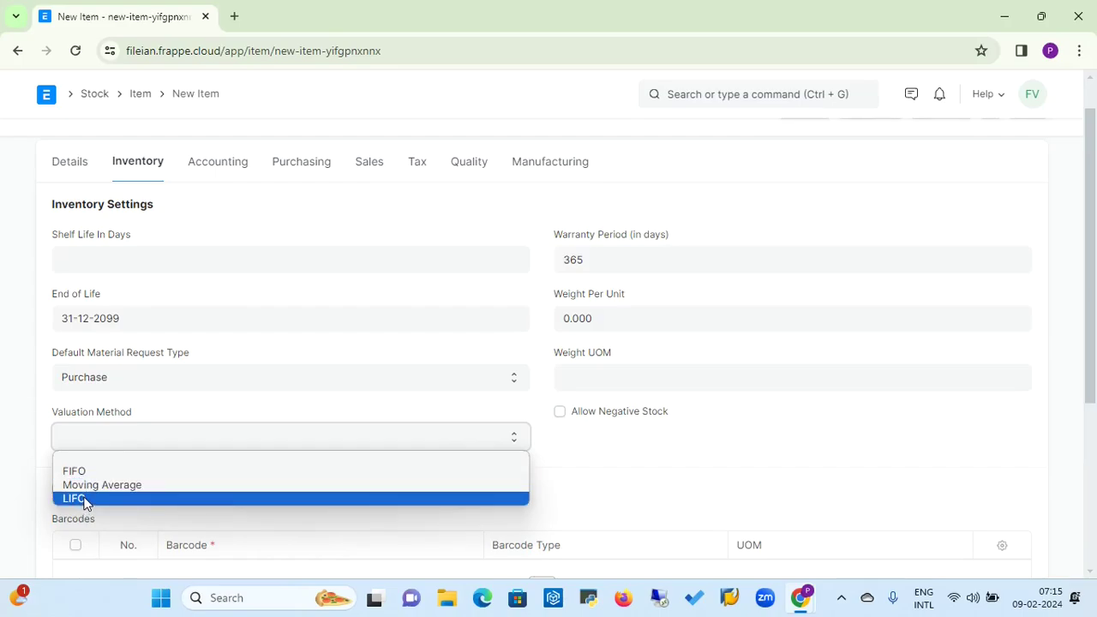
pyautogui.click(107, 464)
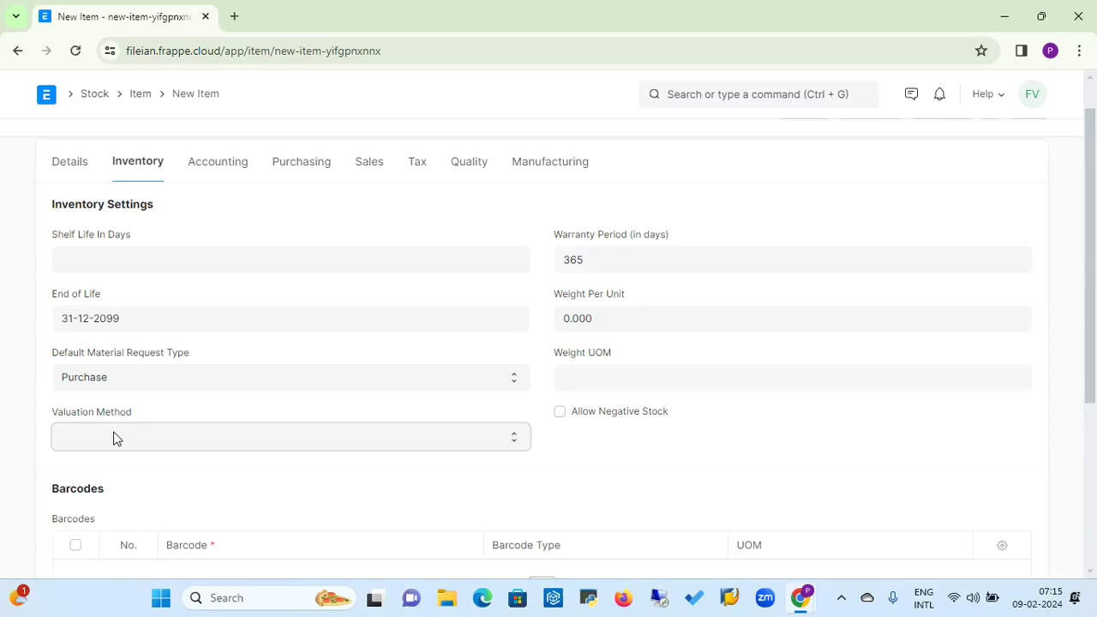
pyautogui.click(117, 439)
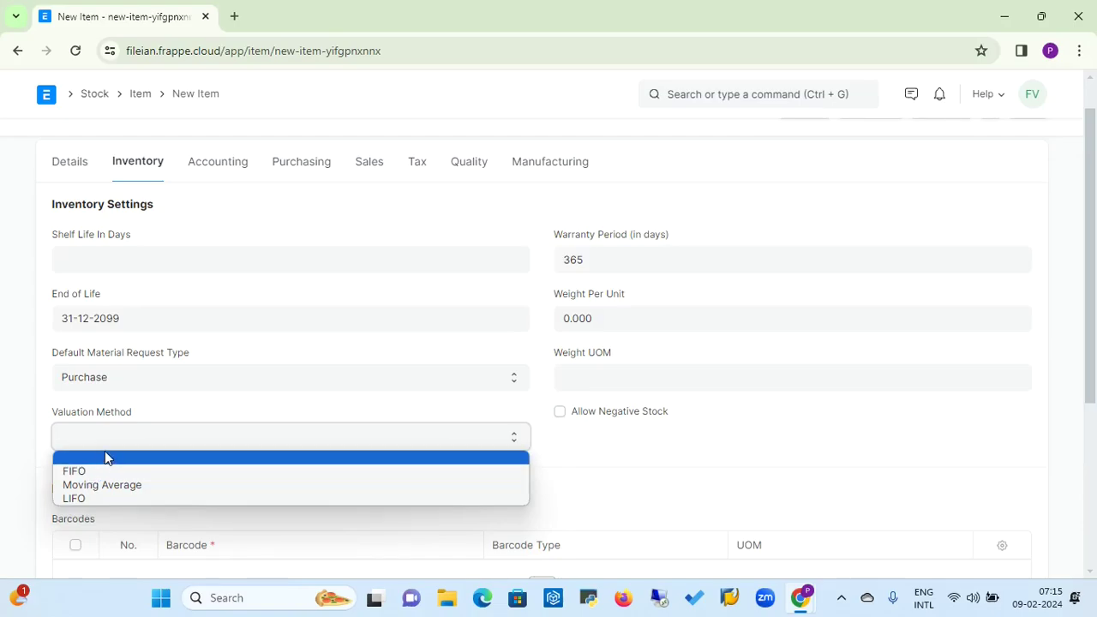
pyautogui.click(96, 463)
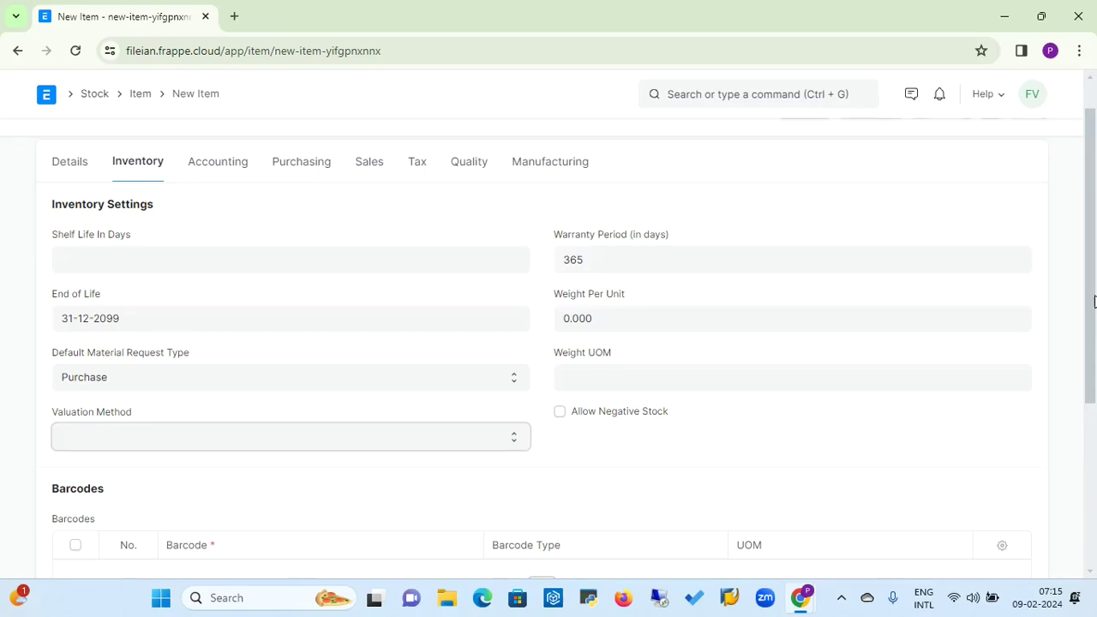
# - Add an auto re-order row that checks in All Warehouses - EL and requests for Stores - EL
pyautogui.moveTo(1095, 297); pyautogui.dragTo(1094, 411)
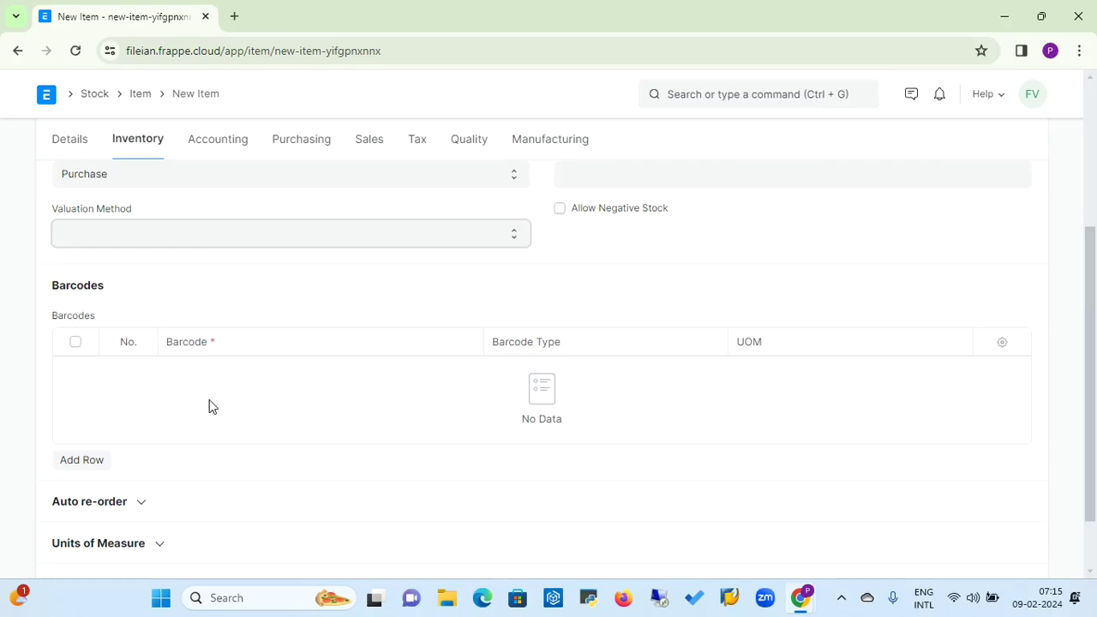
pyautogui.click(143, 505)
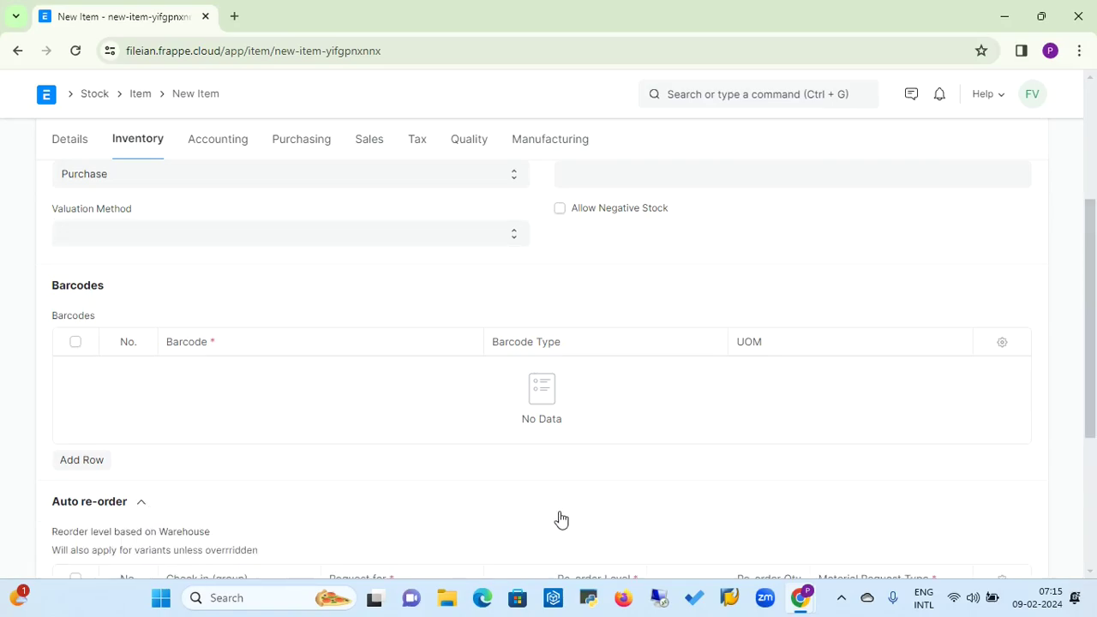
pyautogui.moveTo(1094, 278); pyautogui.dragTo(1093, 370)
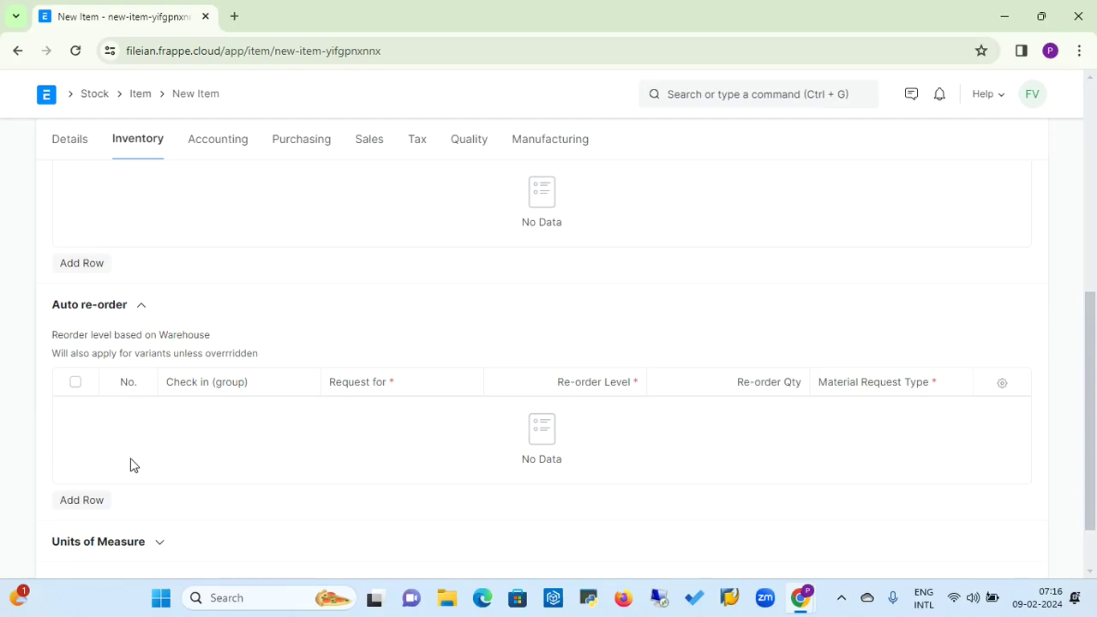
pyautogui.click(92, 502)
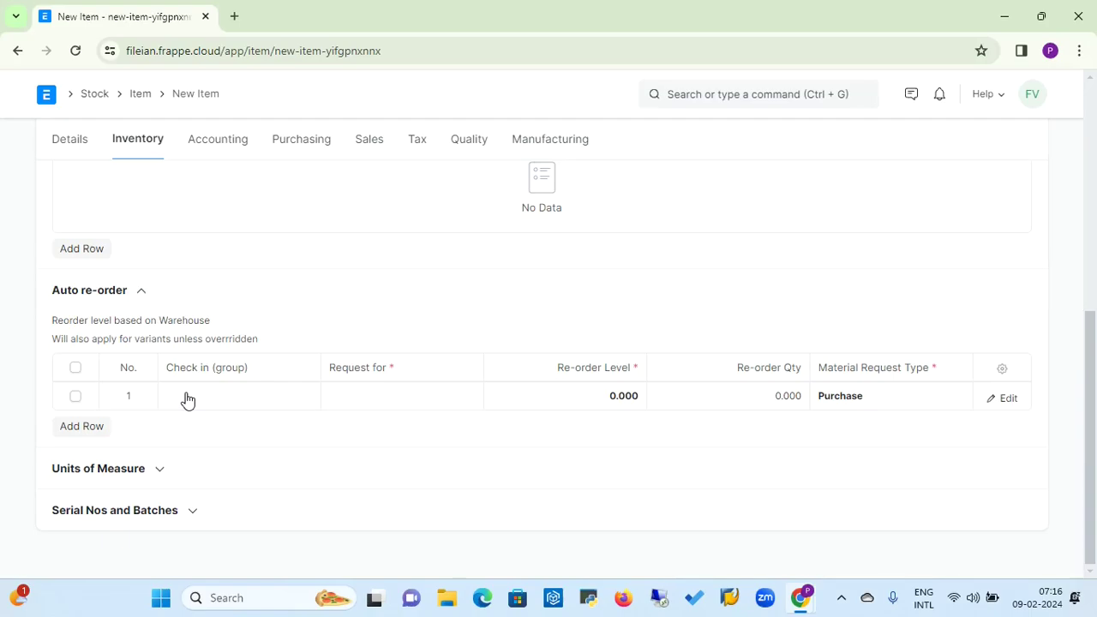
pyautogui.click(187, 398)
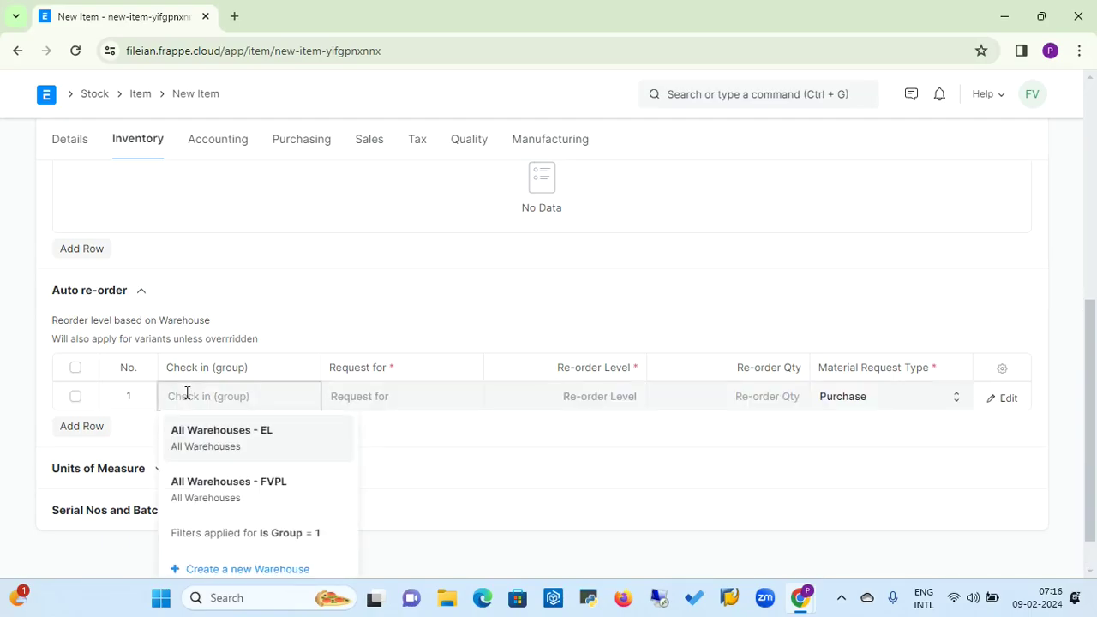
pyautogui.click(214, 445)
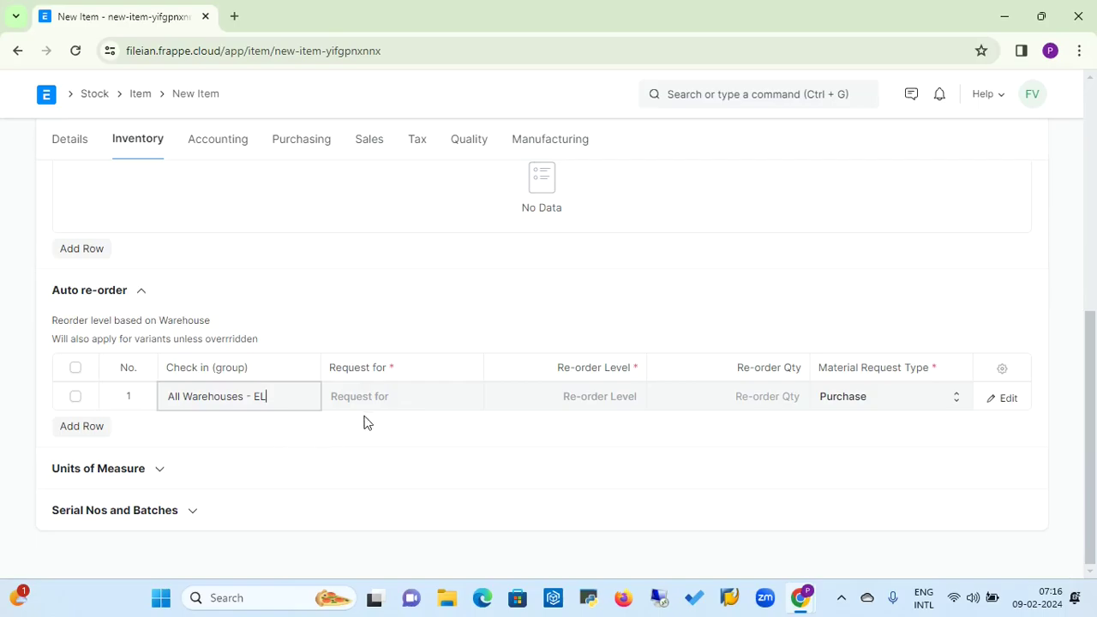
pyautogui.click(380, 390)
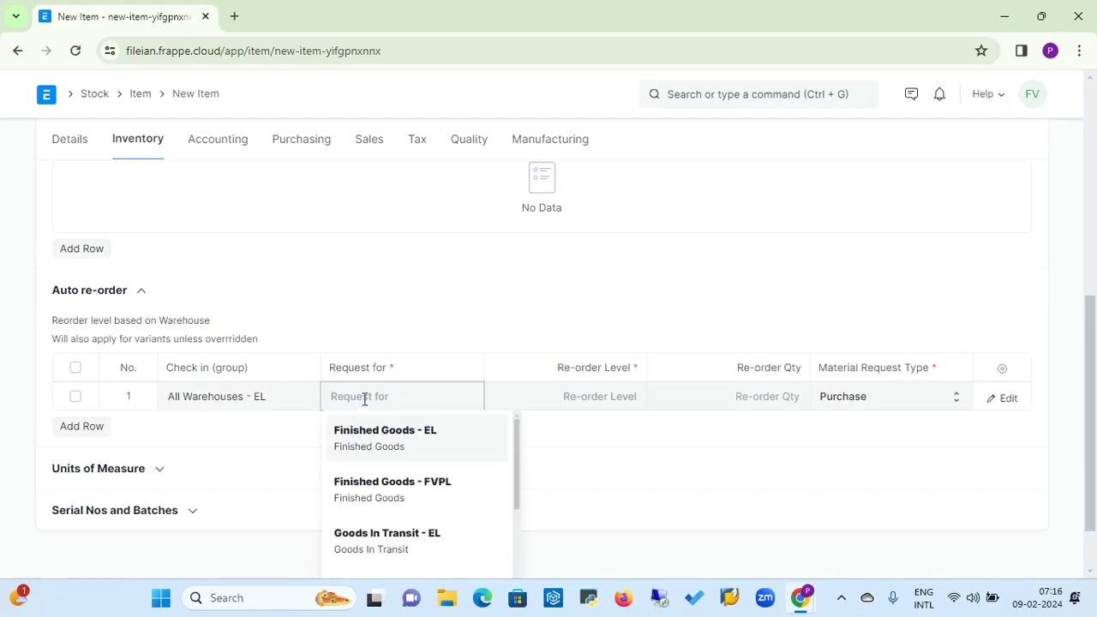
pyautogui.write('s')
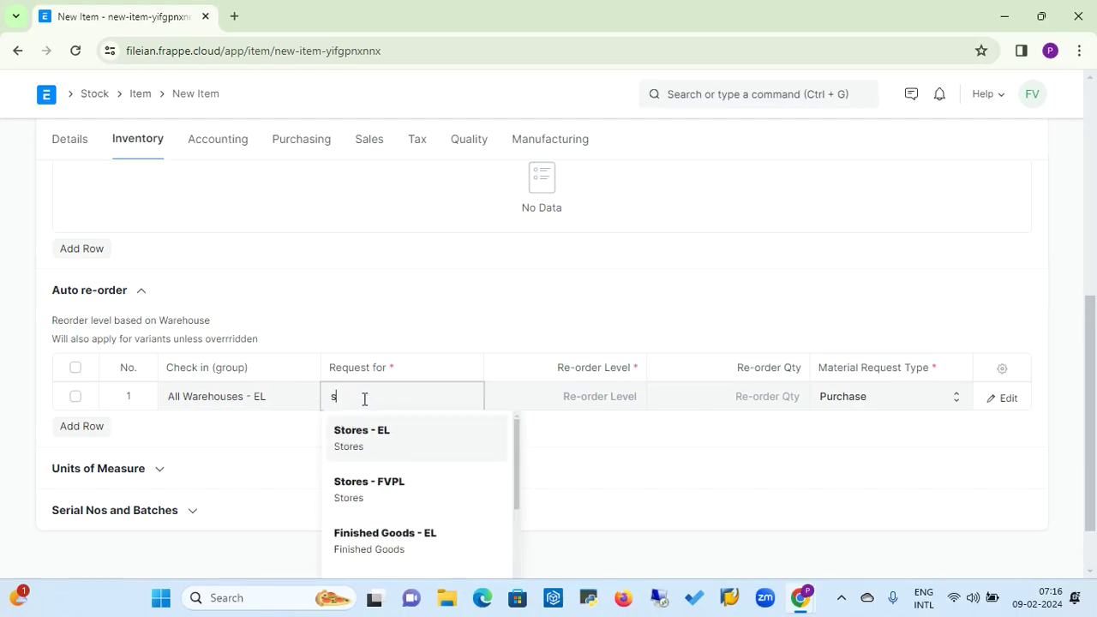
pyautogui.click(372, 435)
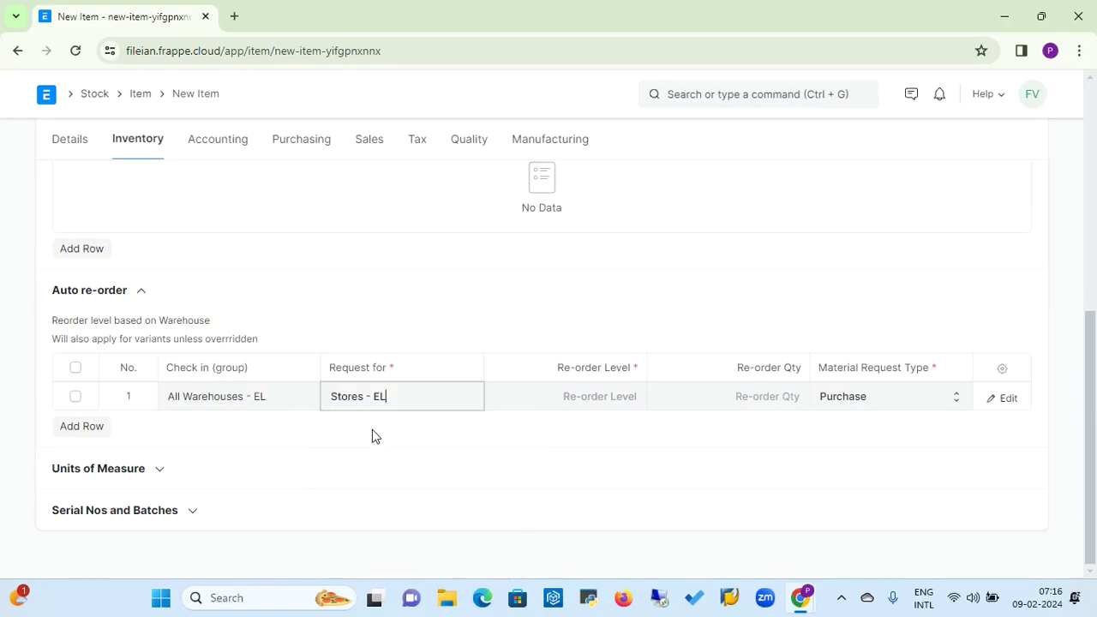
# - Set the auto re-order row's re-order level to 100 and its re-order quantity to 50
pyautogui.click(598, 396)
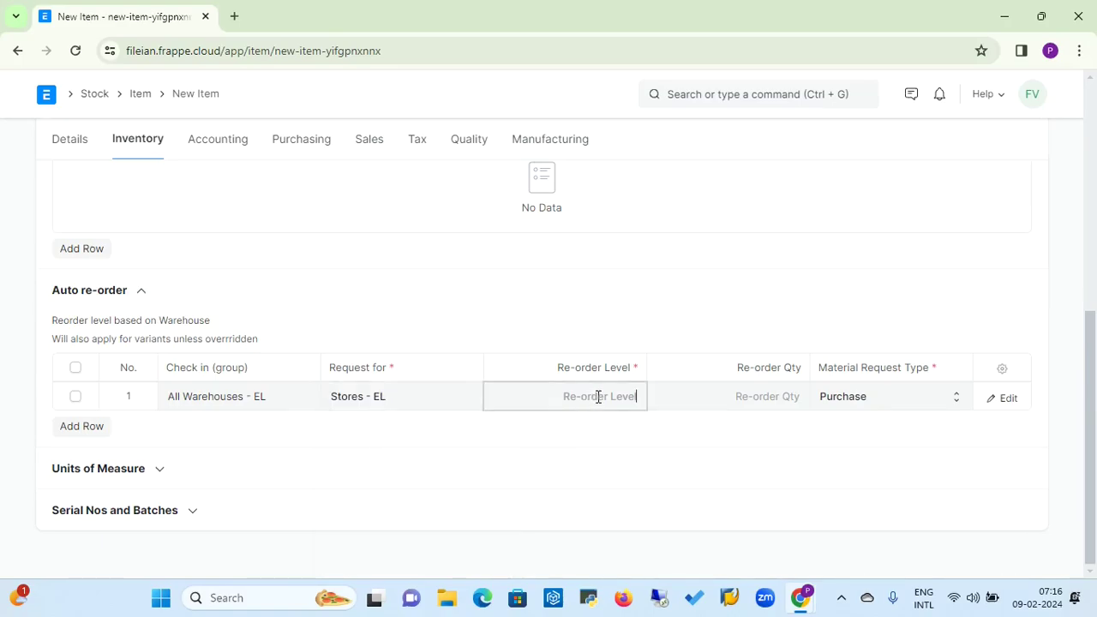
pyautogui.write('100')
pyautogui.click(746, 397)
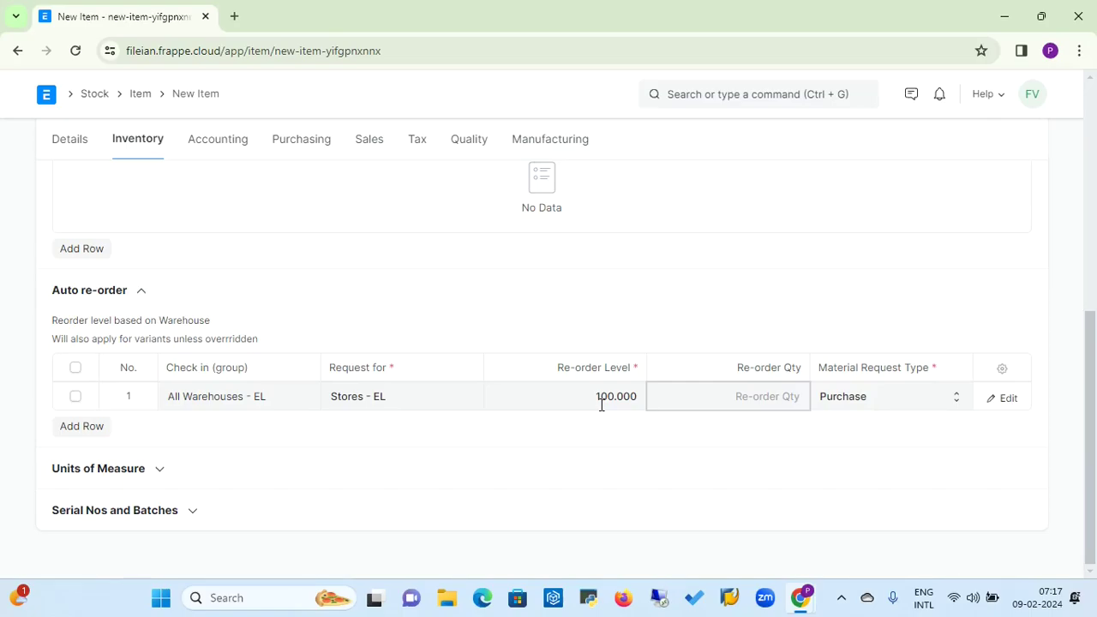
pyautogui.write('50')
# - Delete the row from the auto re-order table
pyautogui.click(76, 369)
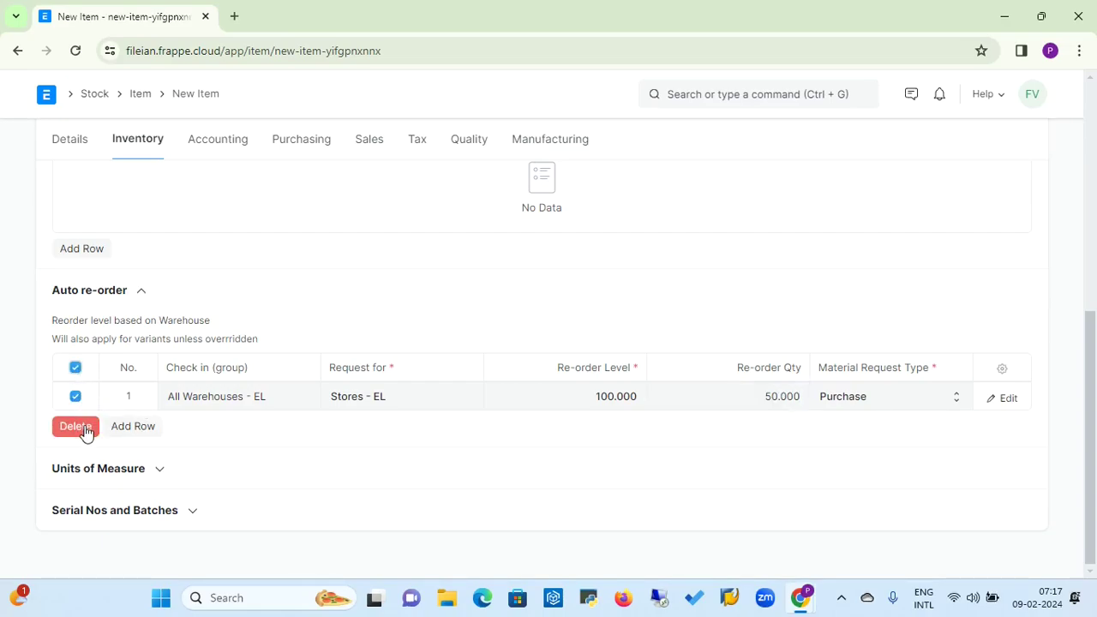
pyautogui.click(76, 426)
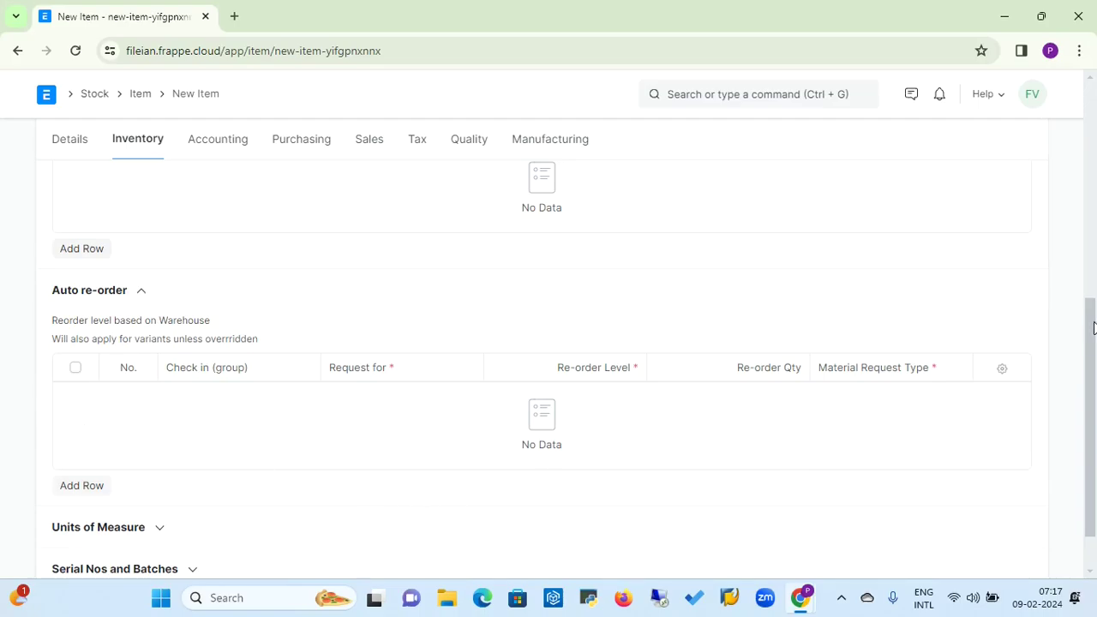
# - Add Box to the item's units of measure with a conversion factor of 1
pyautogui.scroll(-1, 1093, 328)
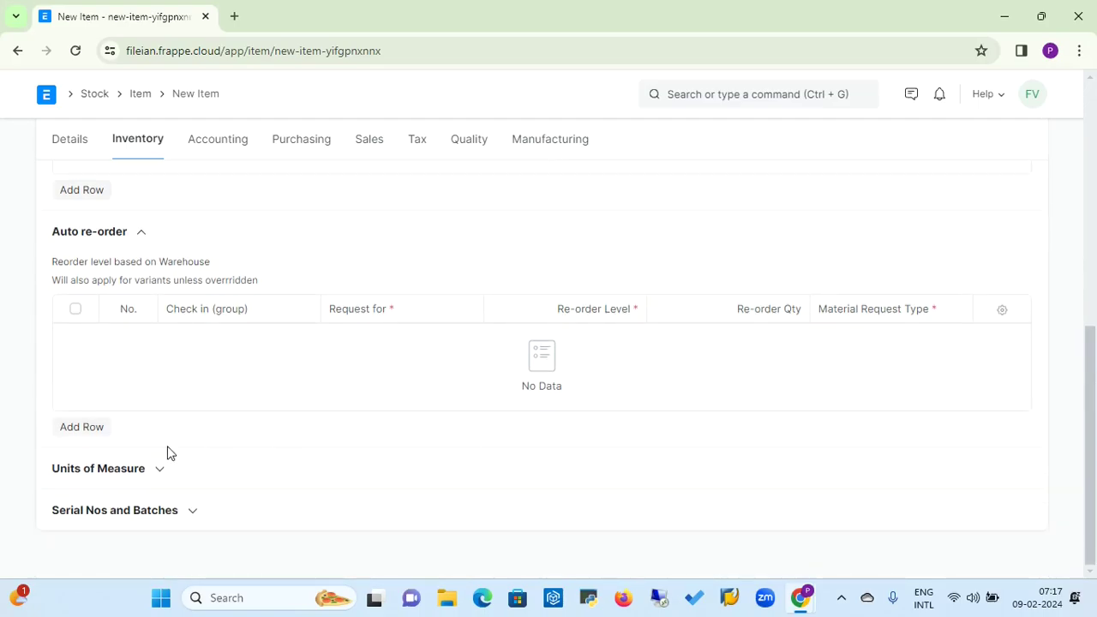
pyautogui.click(163, 481)
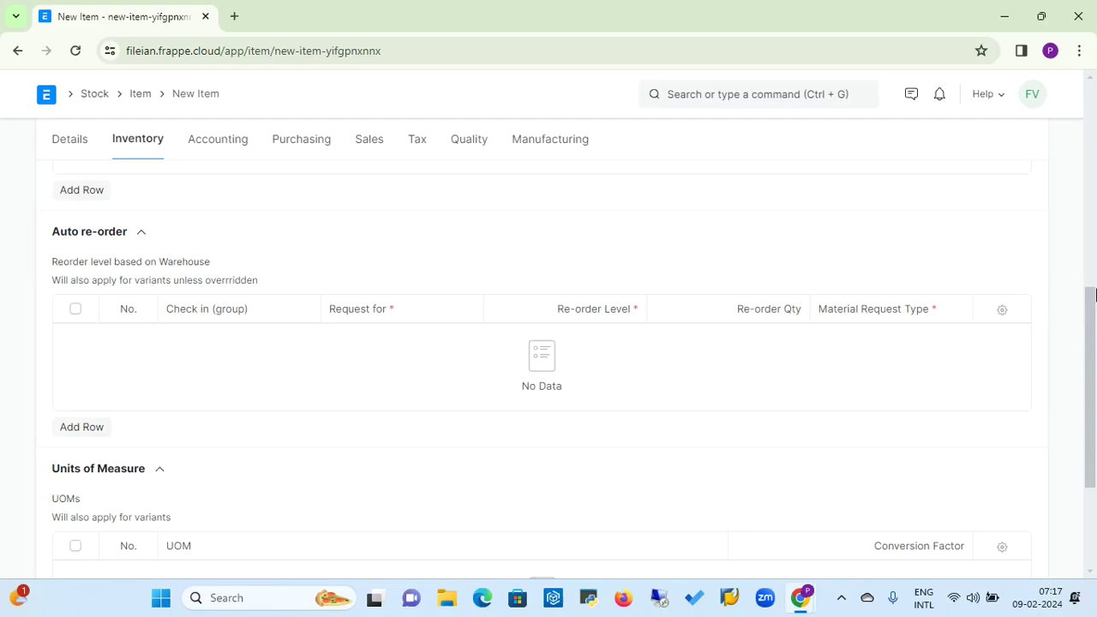
pyautogui.moveTo(1091, 304); pyautogui.dragTo(1095, 364)
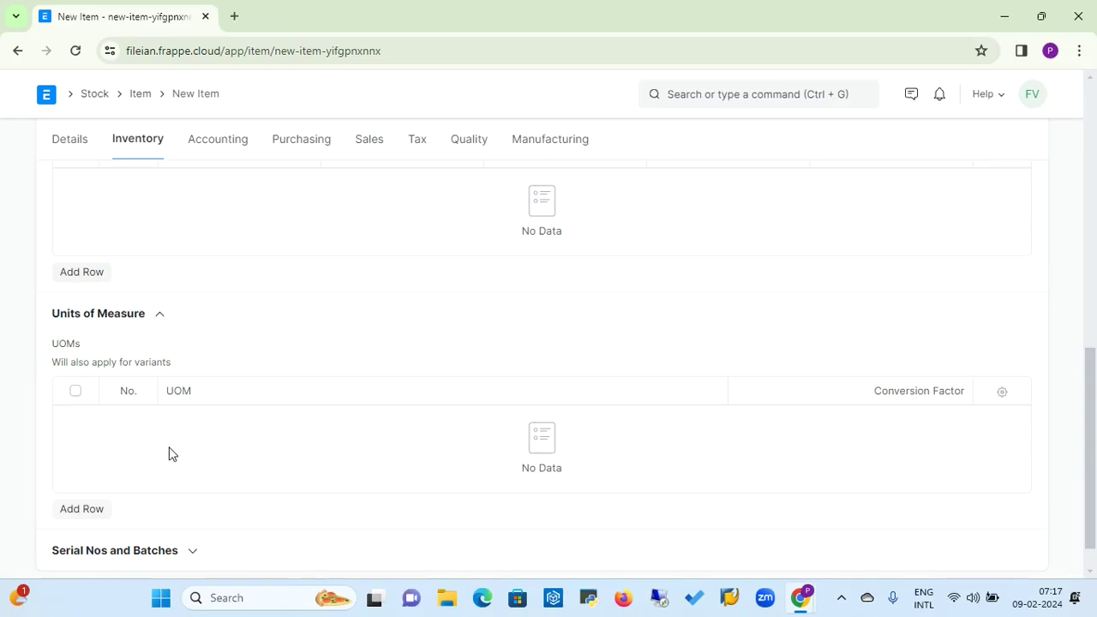
pyautogui.click(91, 509)
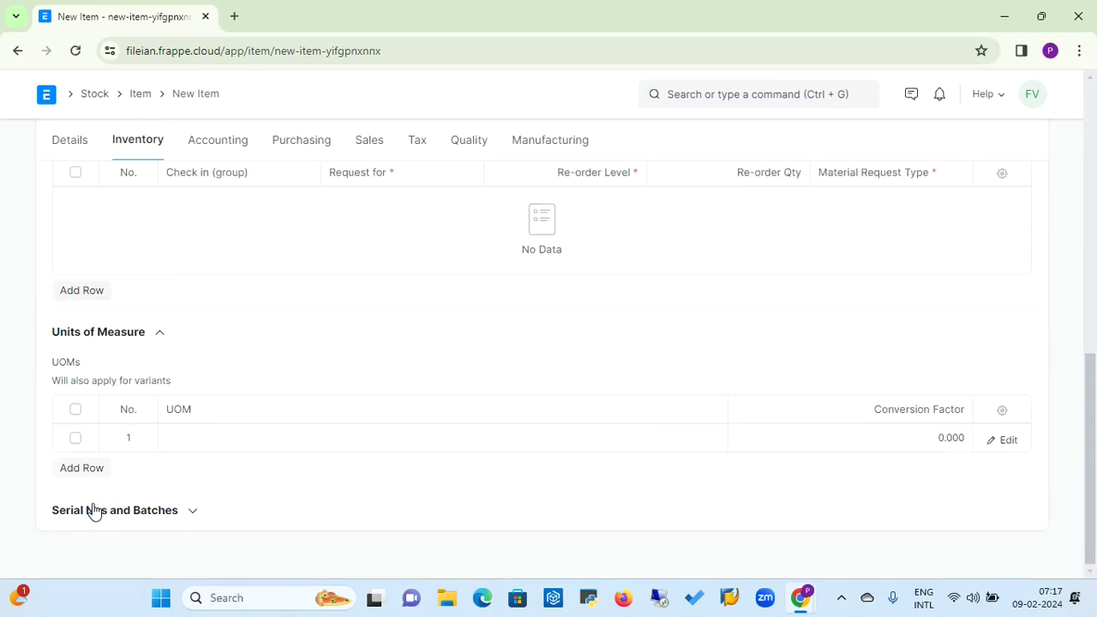
pyautogui.click(194, 441)
pyautogui.write('Box')
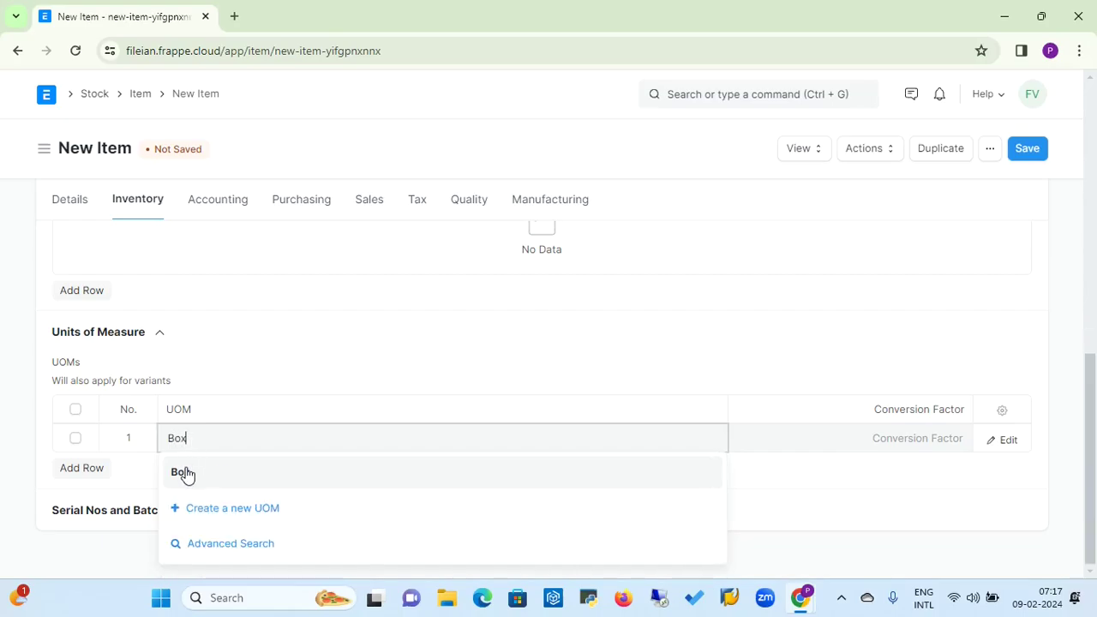
pyautogui.click(183, 472)
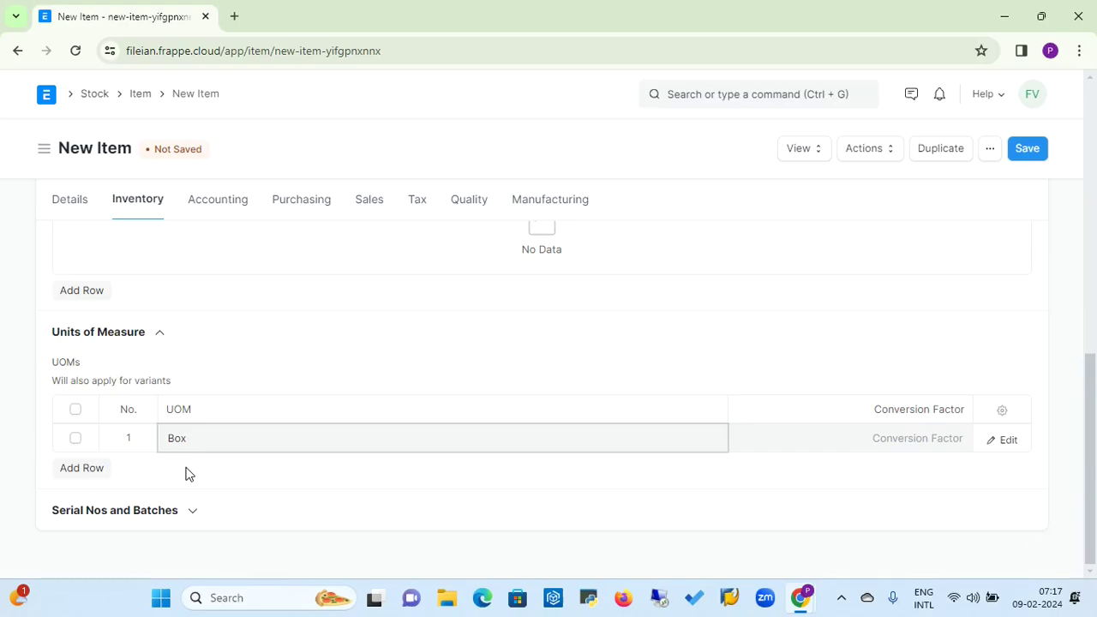
pyautogui.click(888, 430)
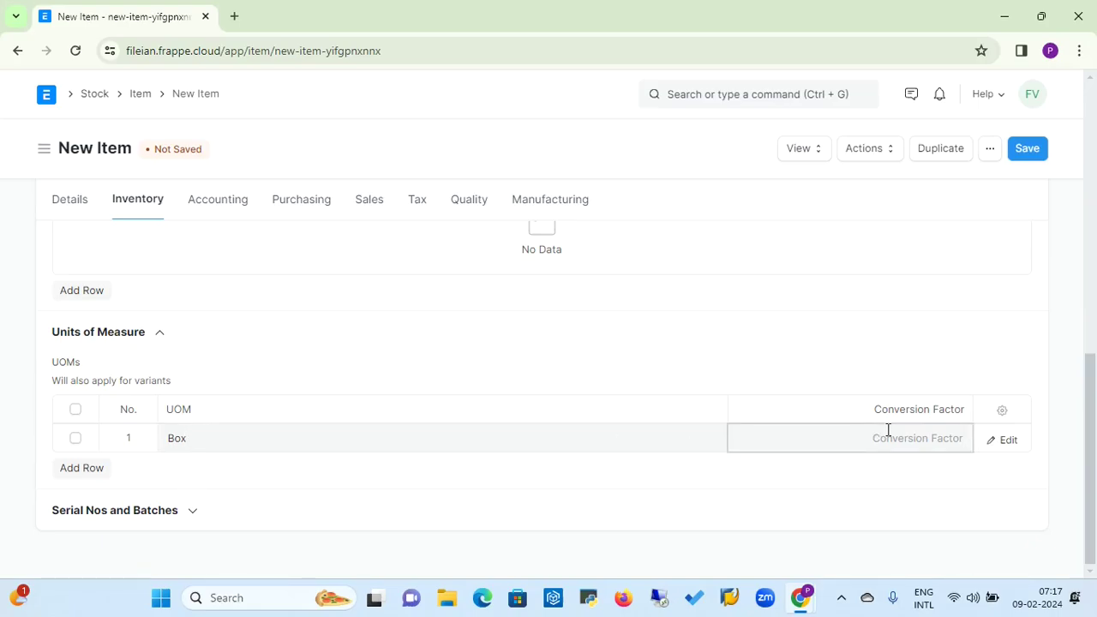
pyautogui.write('1')
pyautogui.click(805, 475)
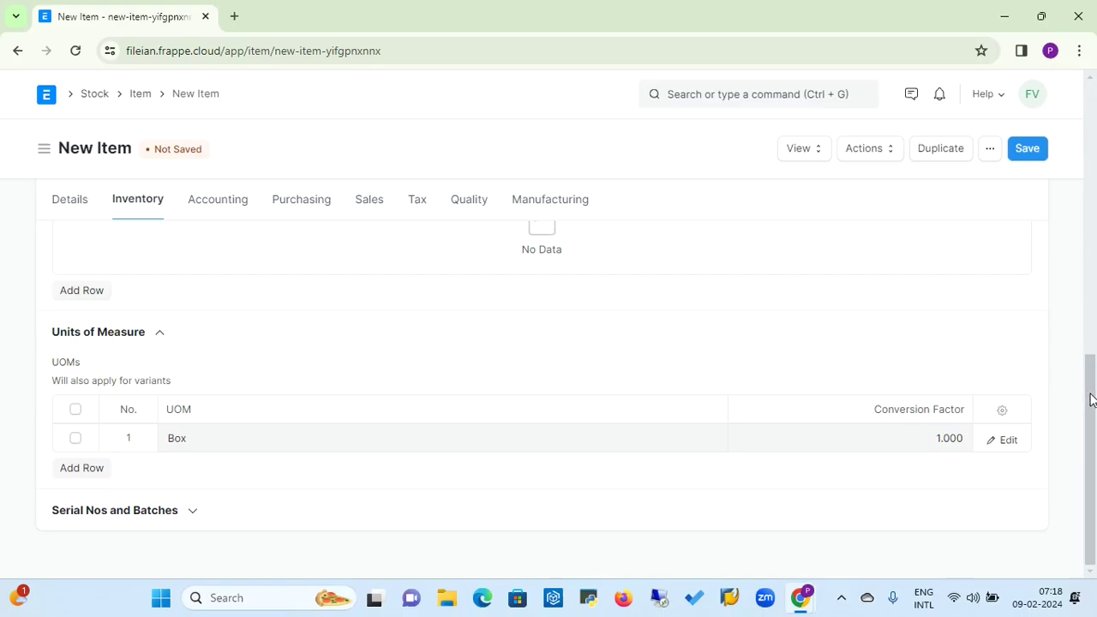
# - Enable Has Serial No for the item in the Serial Nos and Batches settings
pyautogui.click(194, 513)
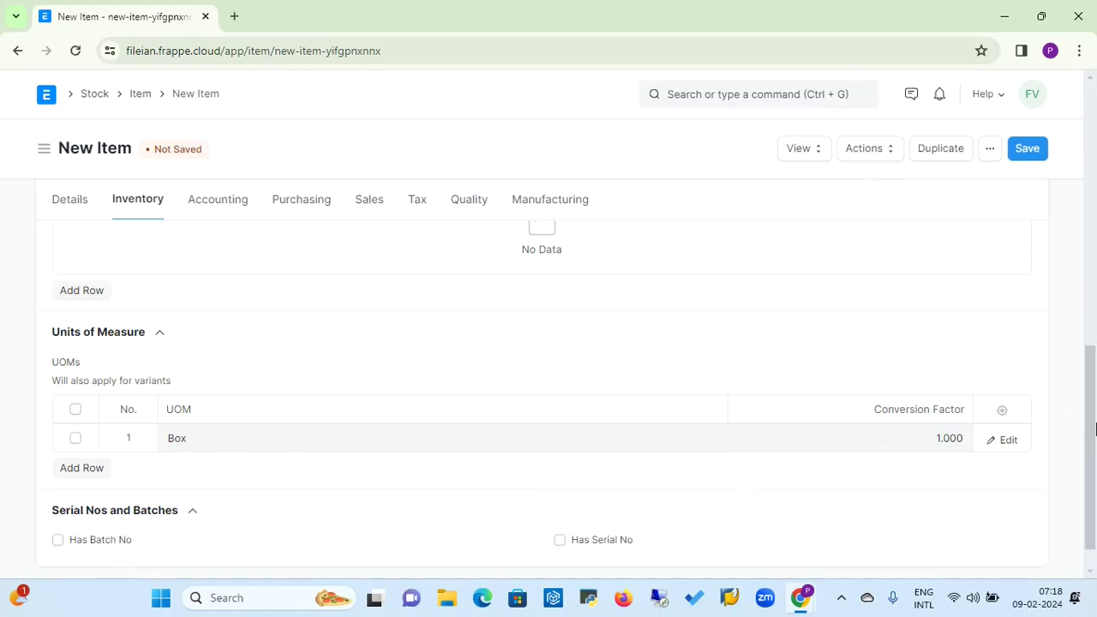
pyautogui.rightClick(1091, 361)
pyautogui.click(661, 504)
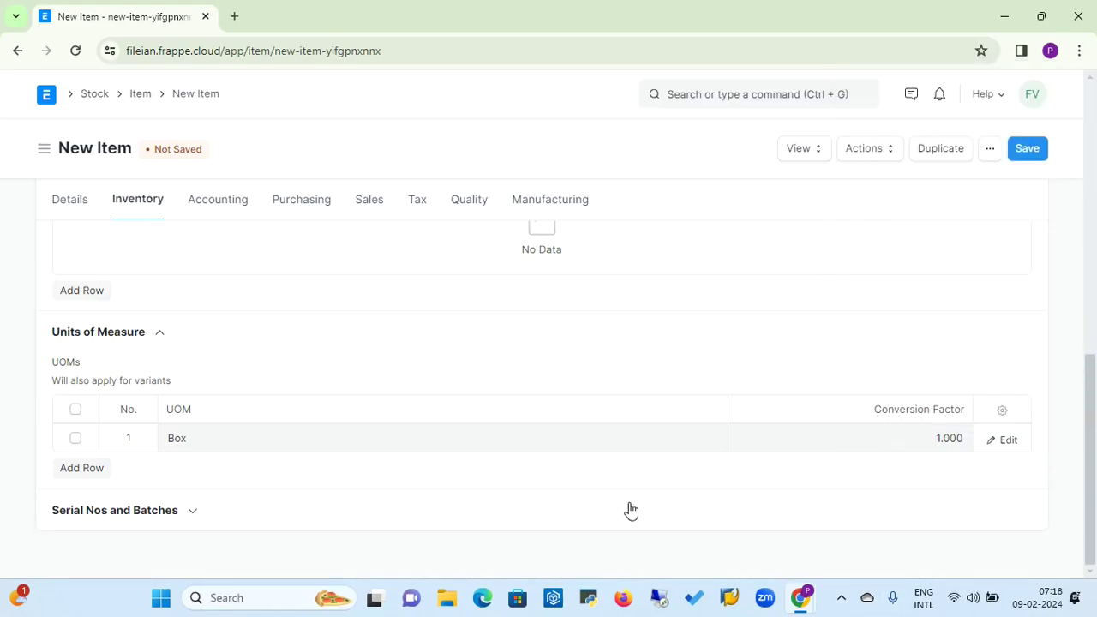
pyautogui.click(195, 514)
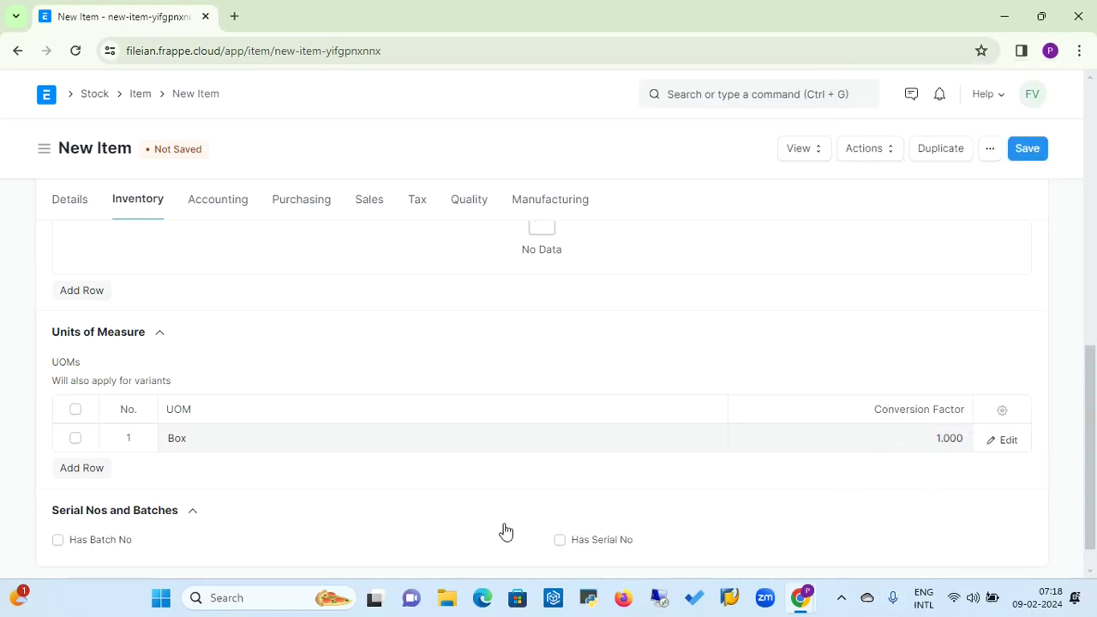
pyautogui.click(1091, 562)
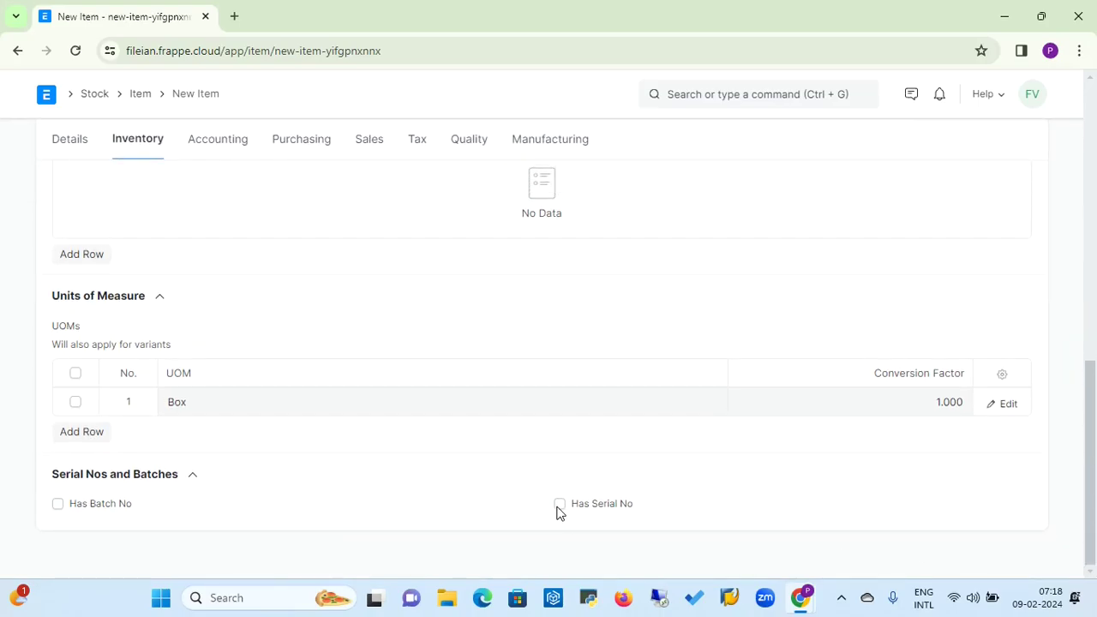
pyautogui.click(561, 504)
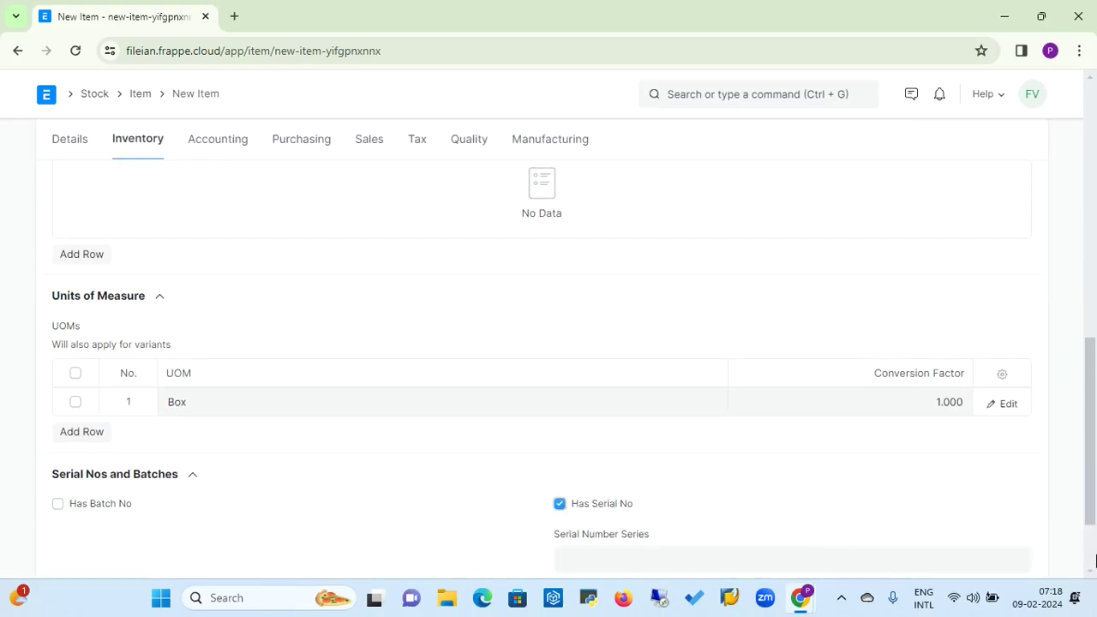
pyautogui.click(1090, 567)
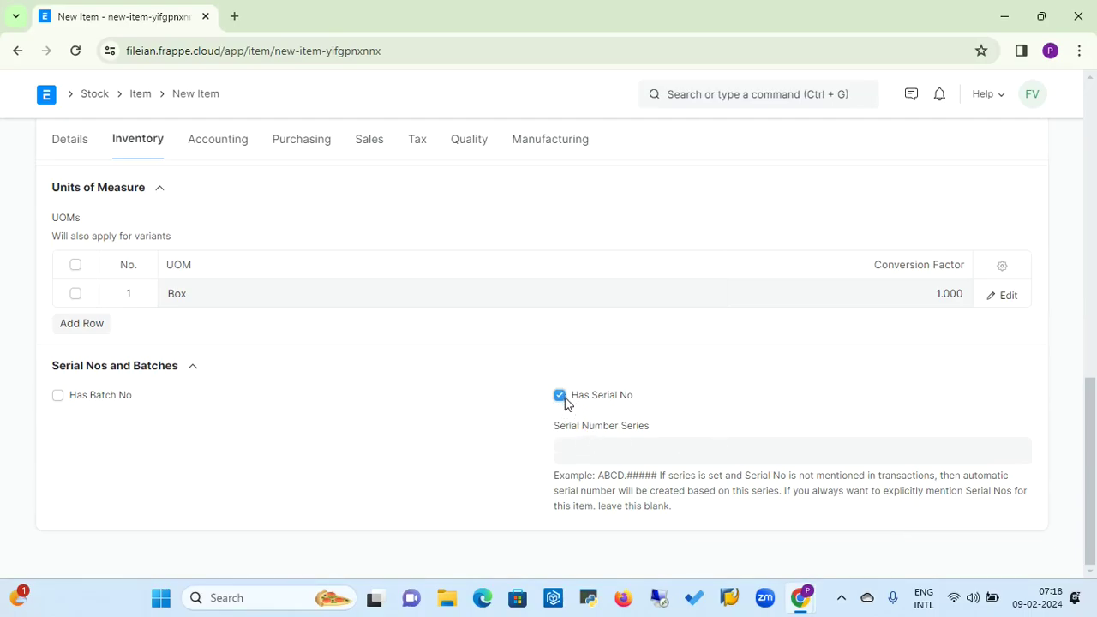
# - Enter 2425.#### as the item's serial number series and turn Has Serial No back off
pyautogui.click(589, 448)
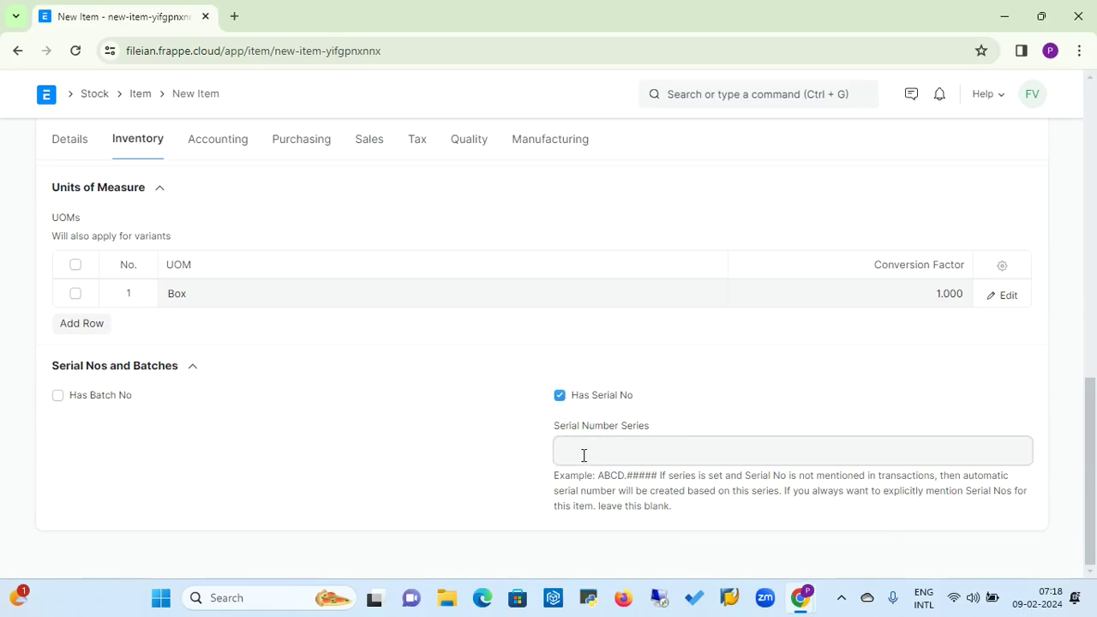
pyautogui.write('23245')
pyautogui.press('BackSpace')
pyautogui.press('BackSpace')
pyautogui.press('BackSpace')
pyautogui.press('BackSpace')
pyautogui.press('BackSpace')
pyautogui.write('2425.####')
pyautogui.click(560, 395)
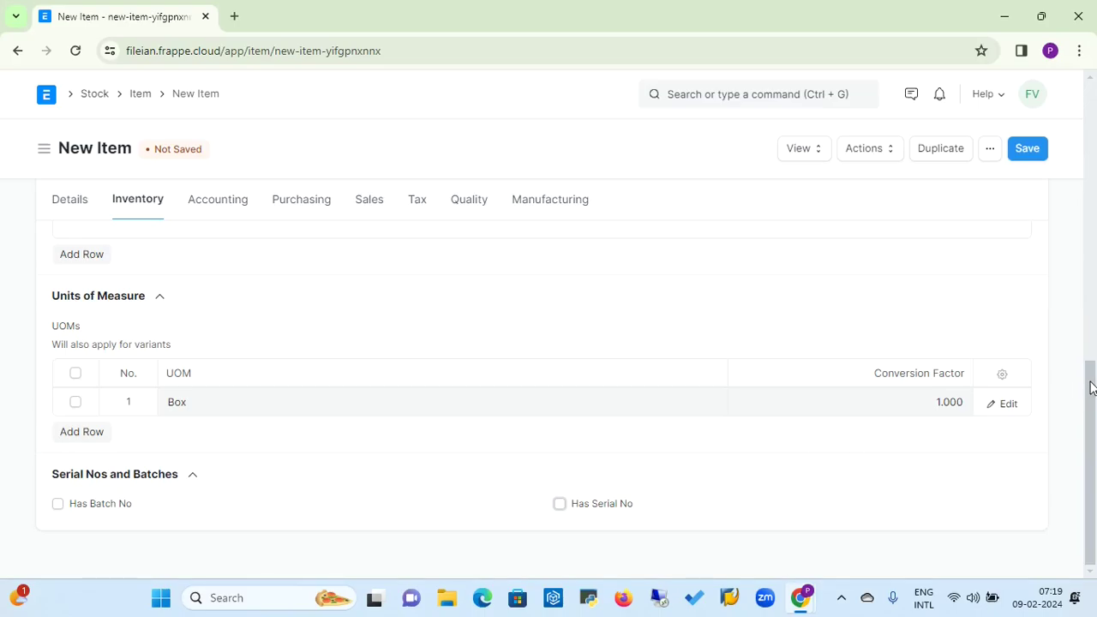
pyautogui.moveTo(1093, 390); pyautogui.dragTo(1093, 376)
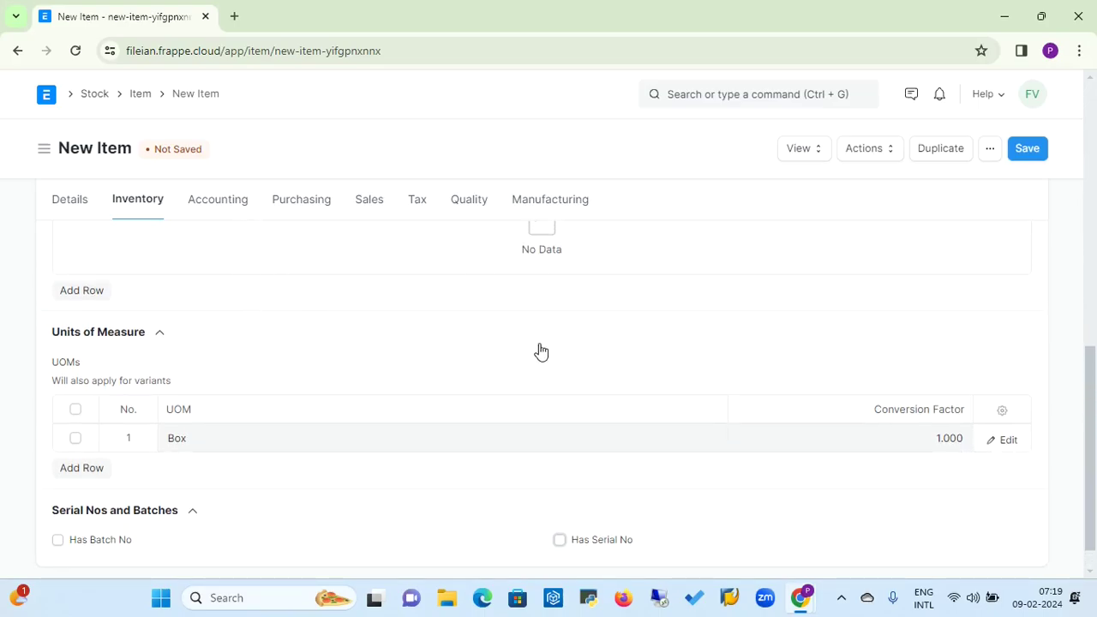
# - Add an accounting item defaults row for Fileian Ventures Private Limited with Standard Buying as the default price list
pyautogui.click(230, 209)
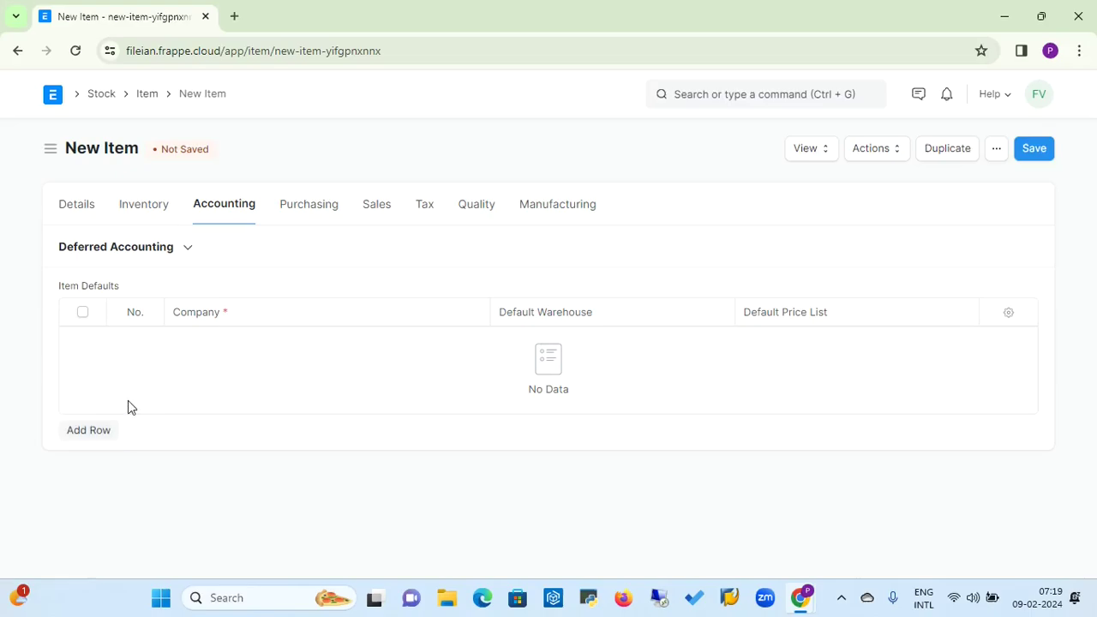
pyautogui.click(107, 431)
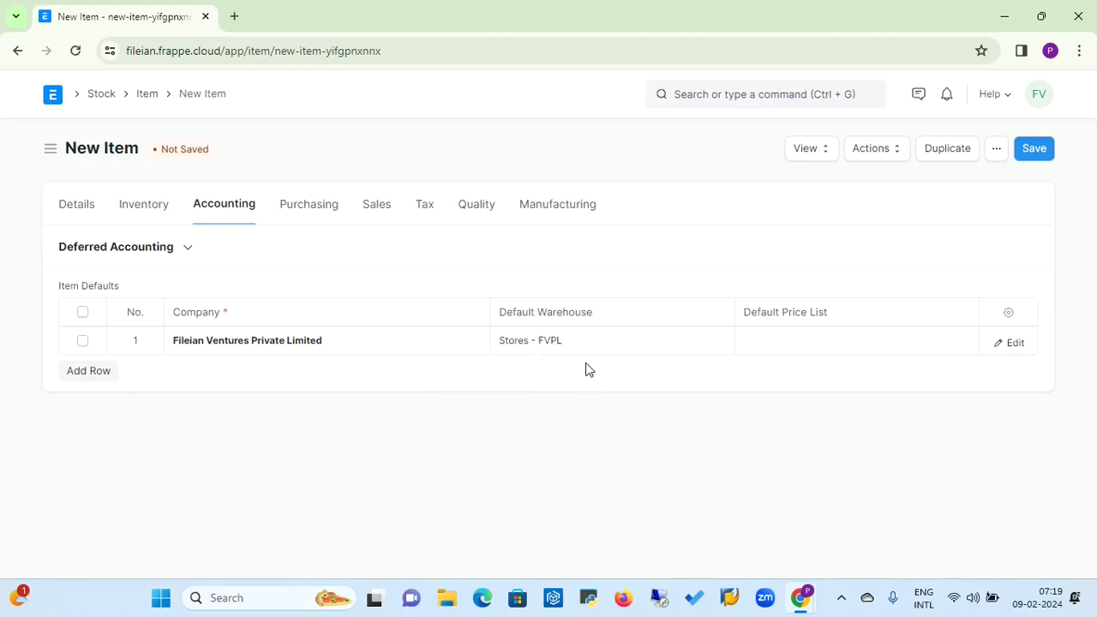
pyautogui.click(765, 346)
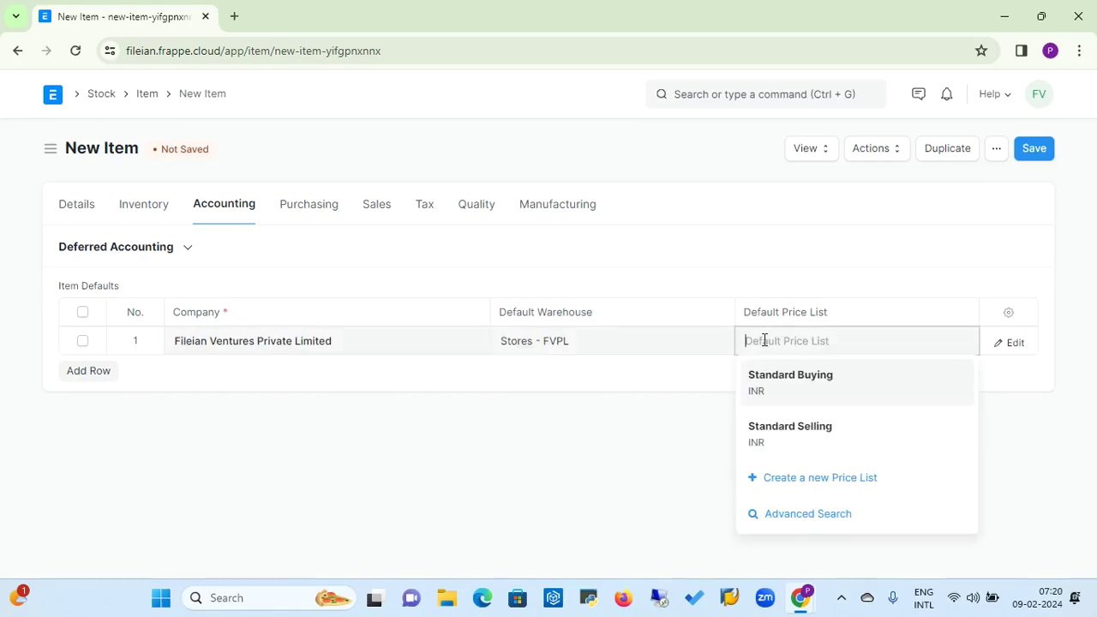
pyautogui.click(768, 379)
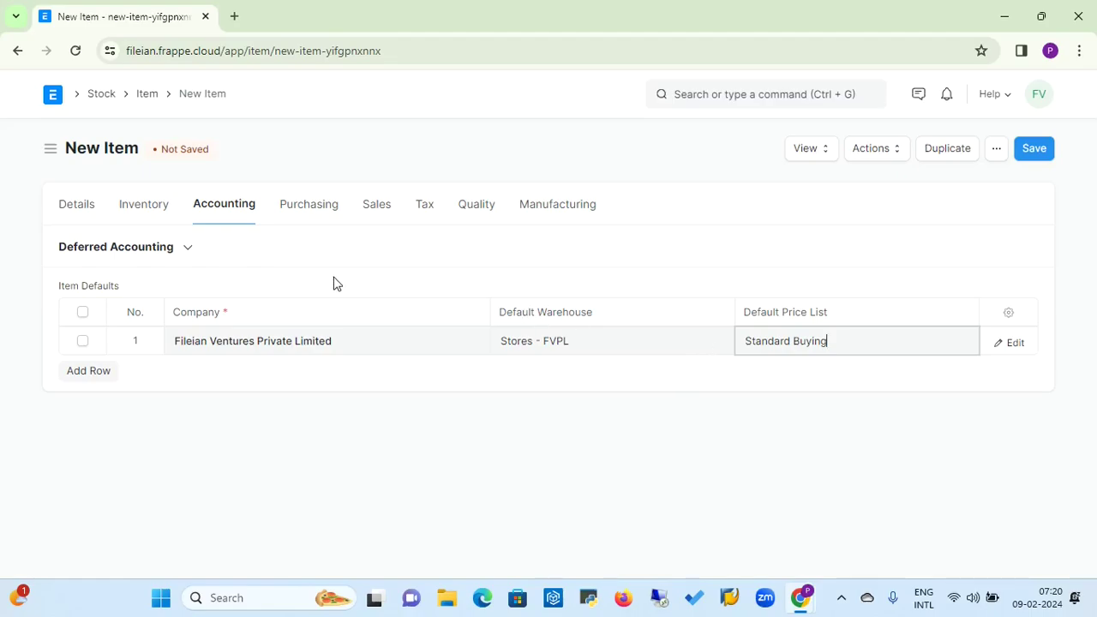
# - Set the item's default purchase unit of measure to Nos
pyautogui.click(320, 212)
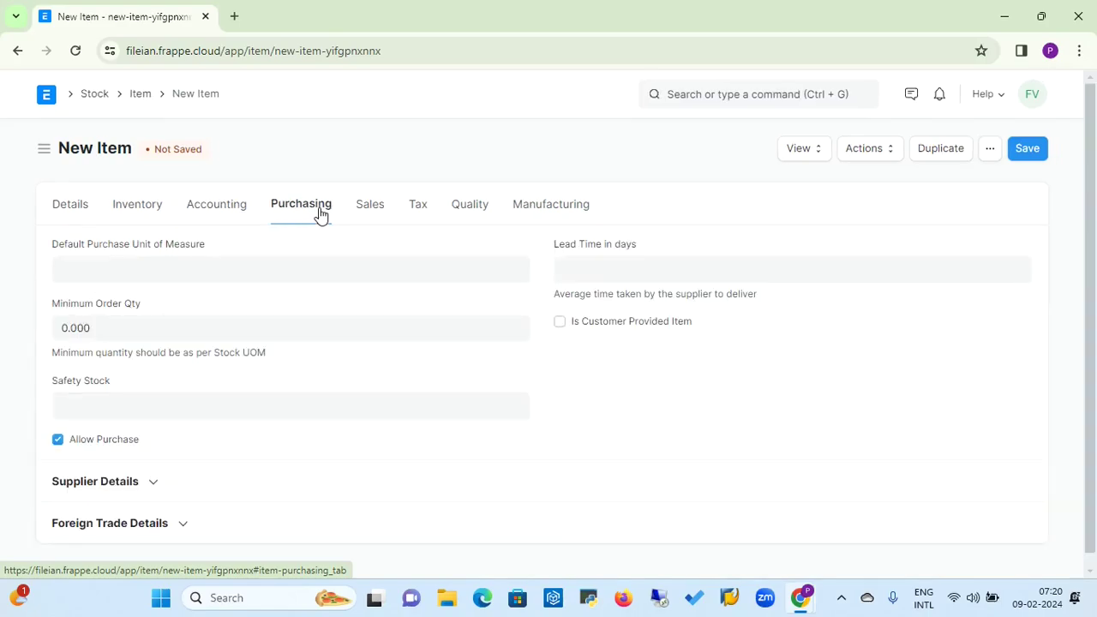
pyautogui.click(267, 277)
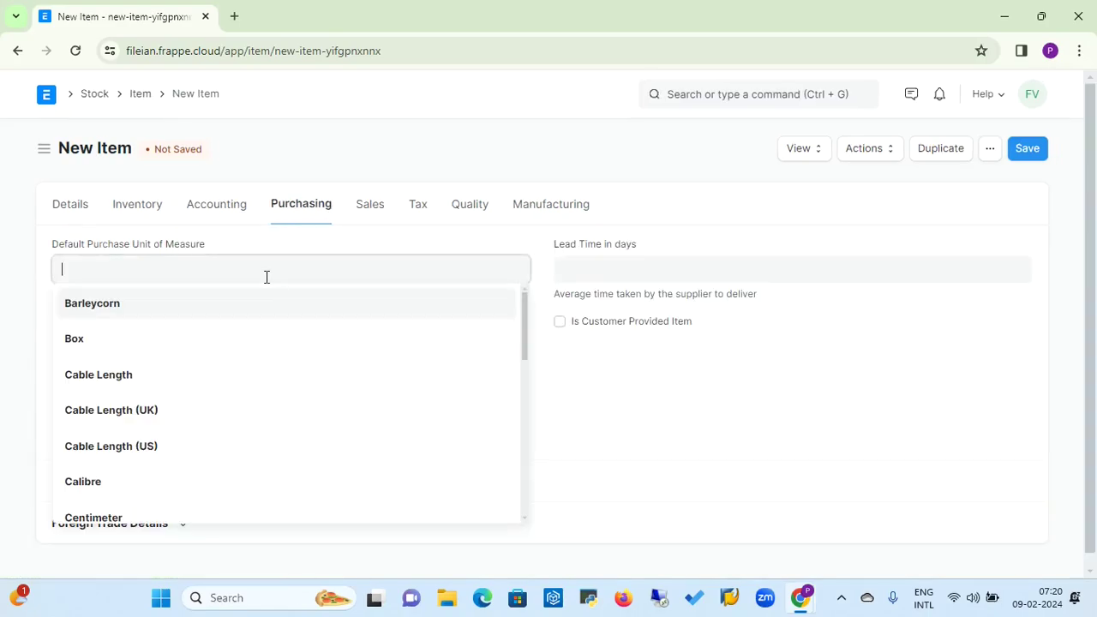
pyautogui.write('No')
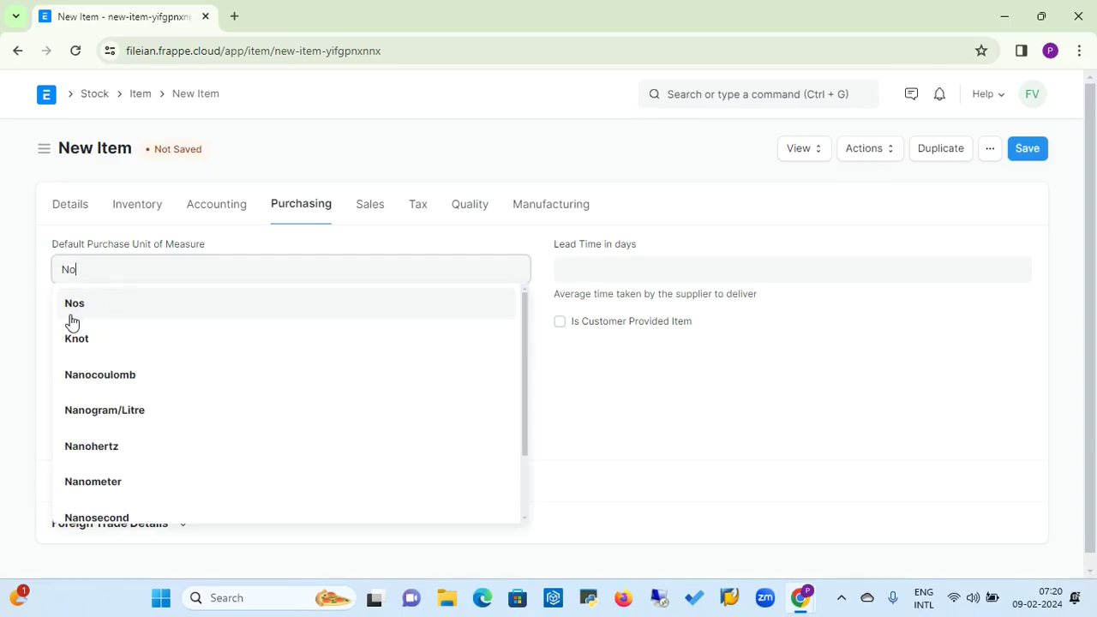
pyautogui.click(79, 307)
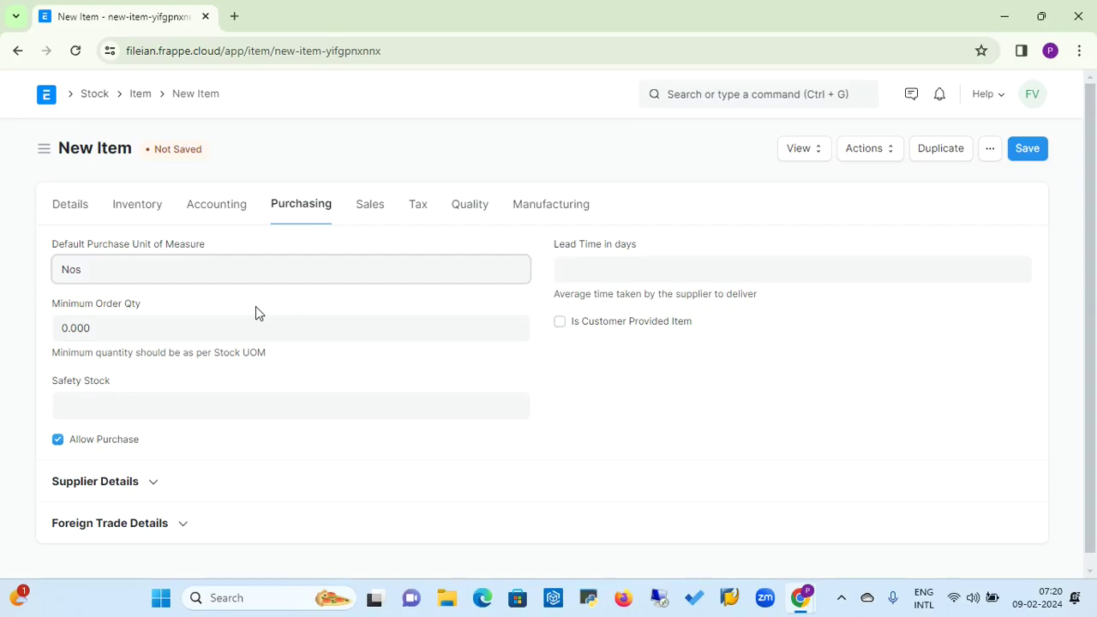
# - Review the purchasing fields for lead time, minimum order quantity and safety stock, and the foreign trade details
pyautogui.click(588, 269)
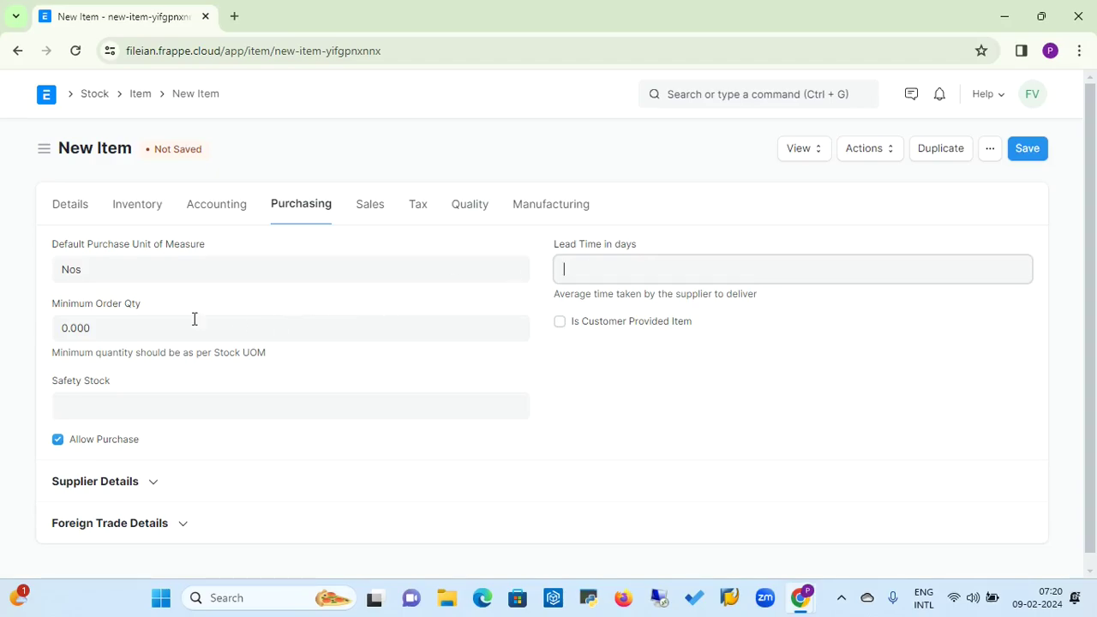
pyautogui.click(157, 326)
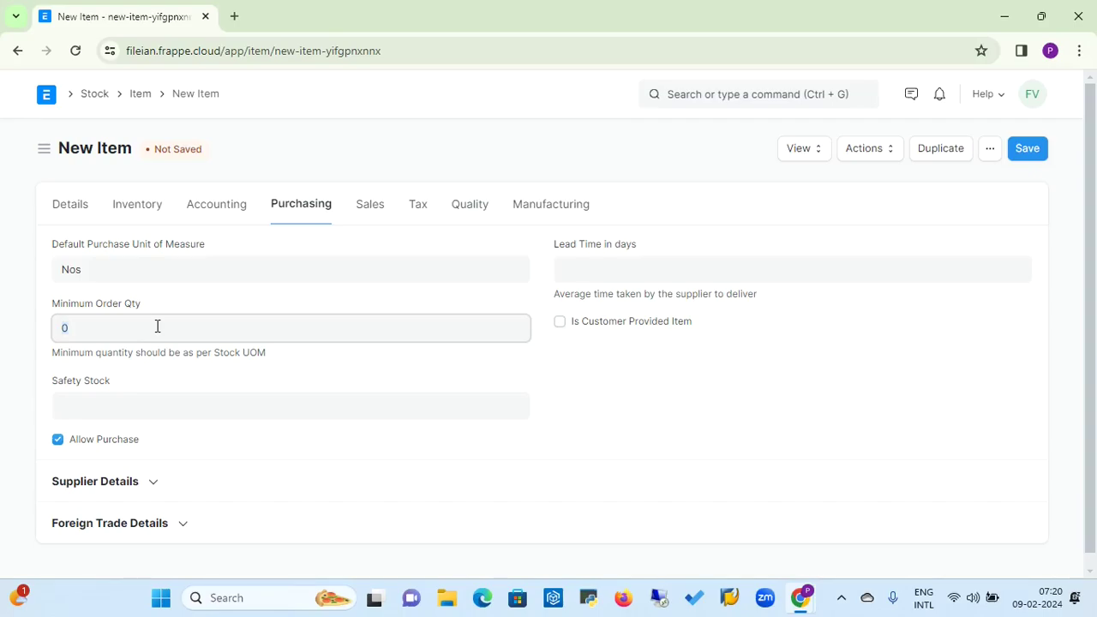
pyautogui.click(164, 410)
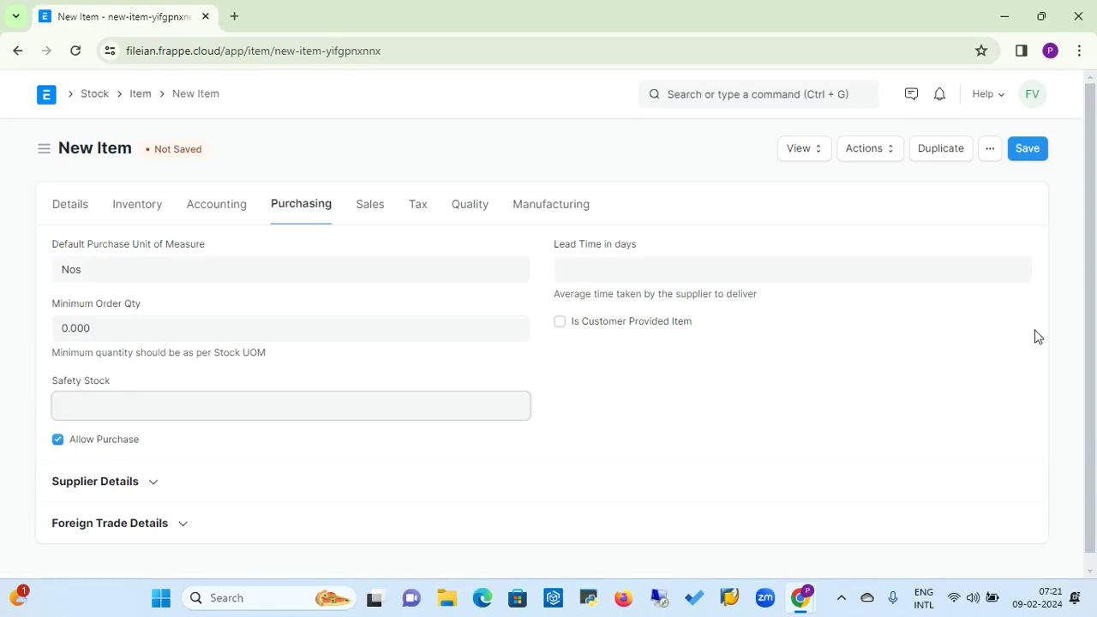
pyautogui.rightClick(1094, 270)
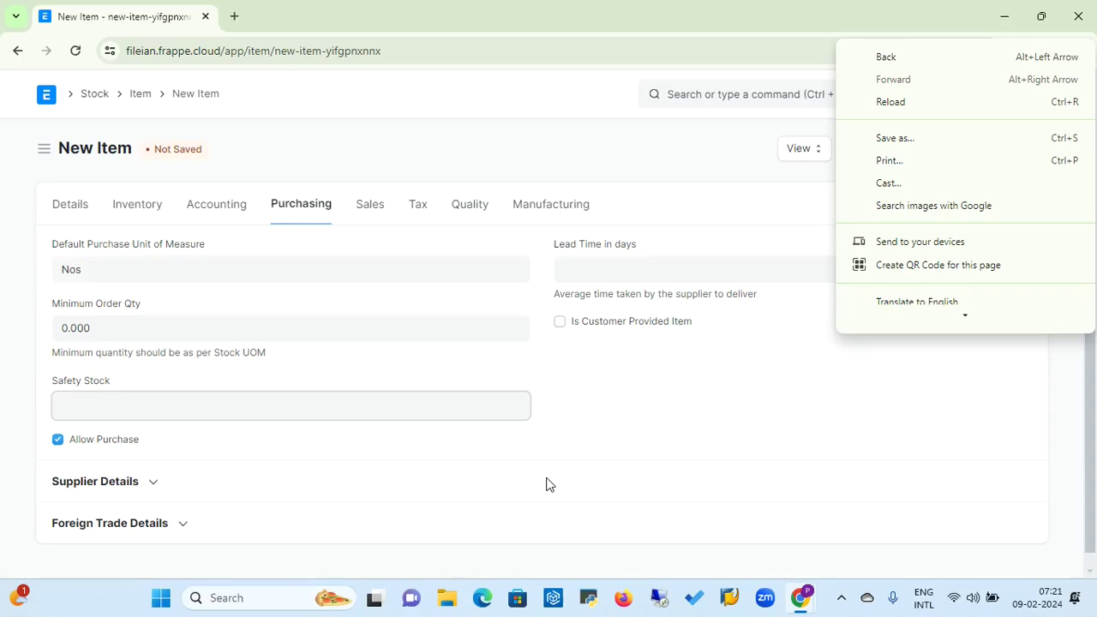
pyautogui.click(181, 524)
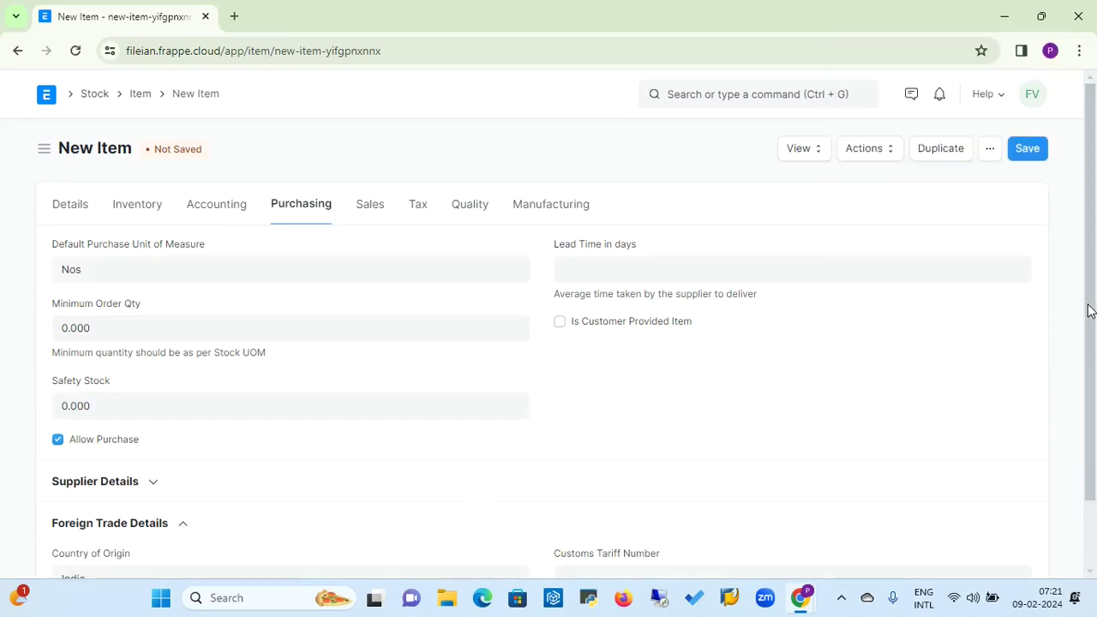
pyautogui.scroll(-2, 1084, 311)
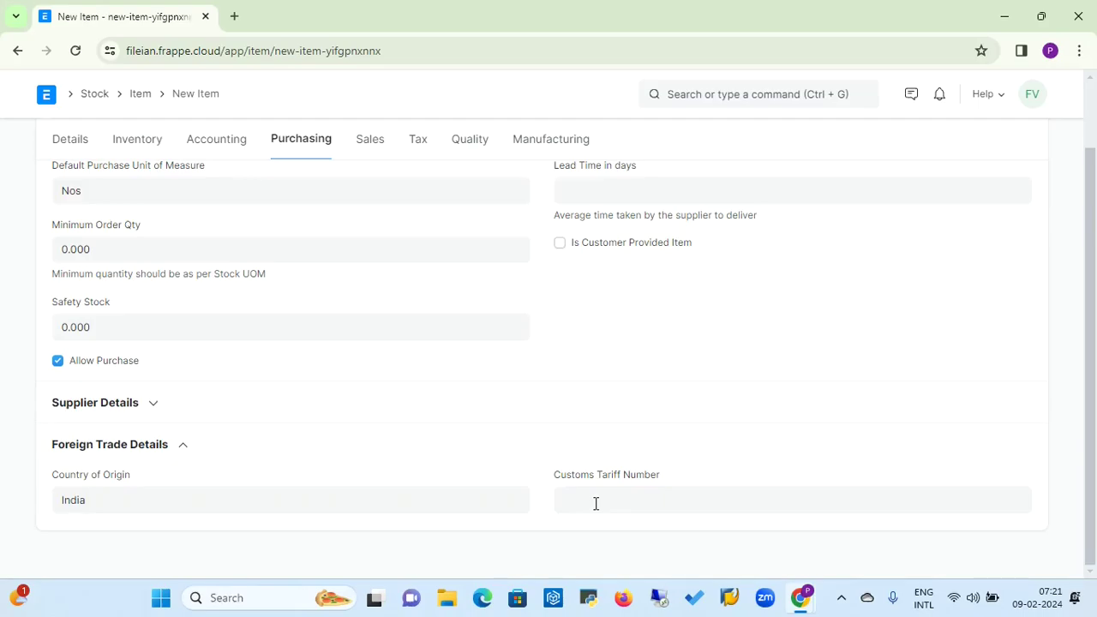
# - Set the item's default sales unit of measure to Nos
pyautogui.click(375, 149)
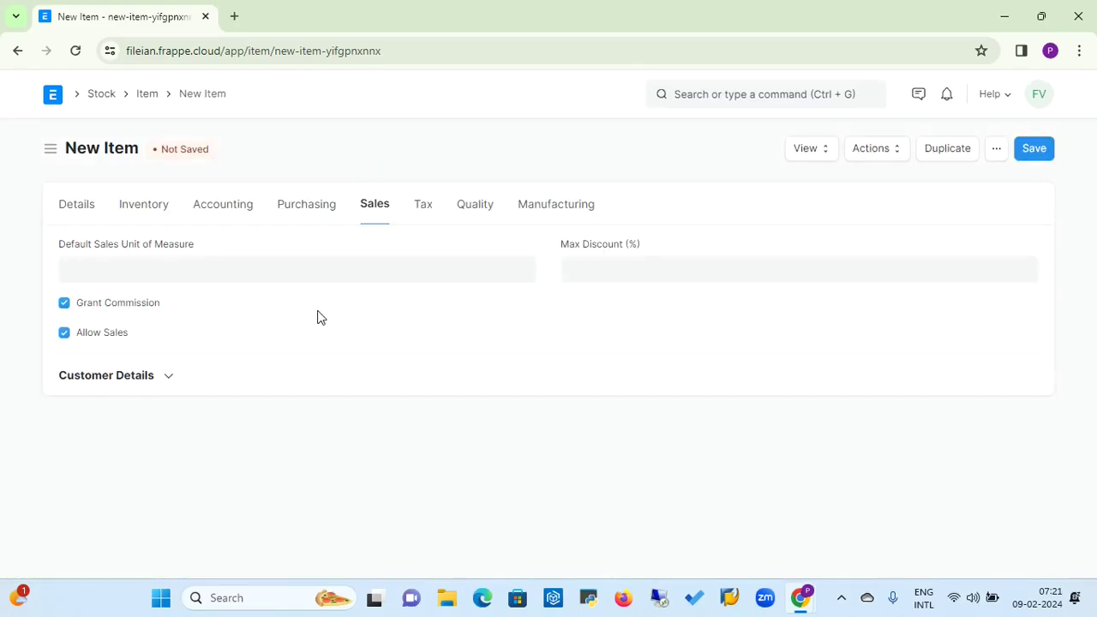
pyautogui.click(233, 262)
pyautogui.write('N')
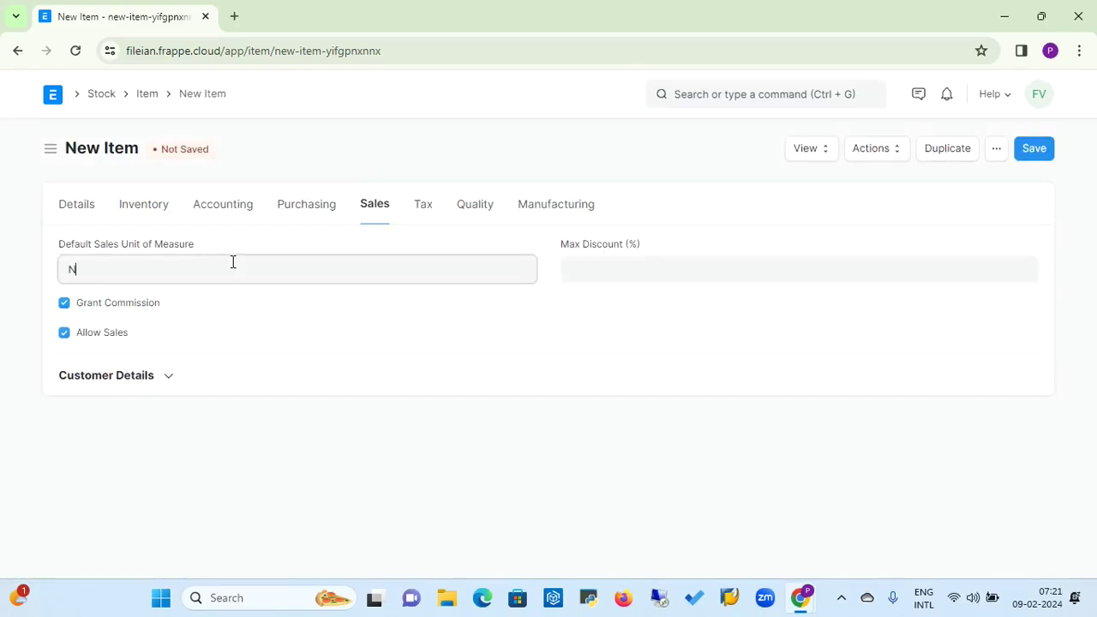
pyautogui.write('os')
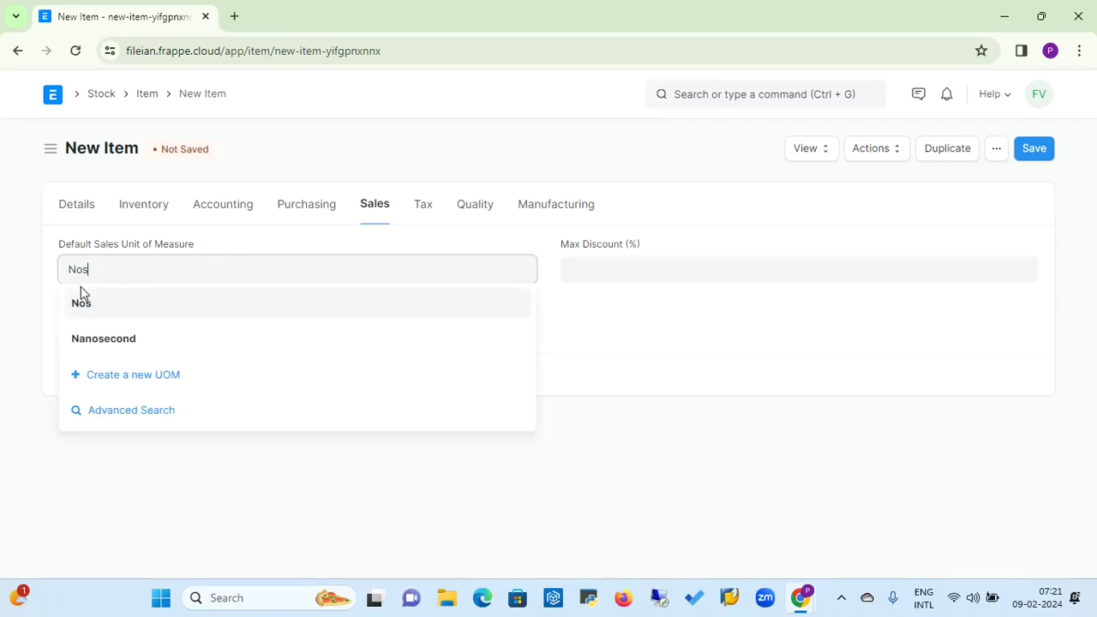
pyautogui.click(77, 306)
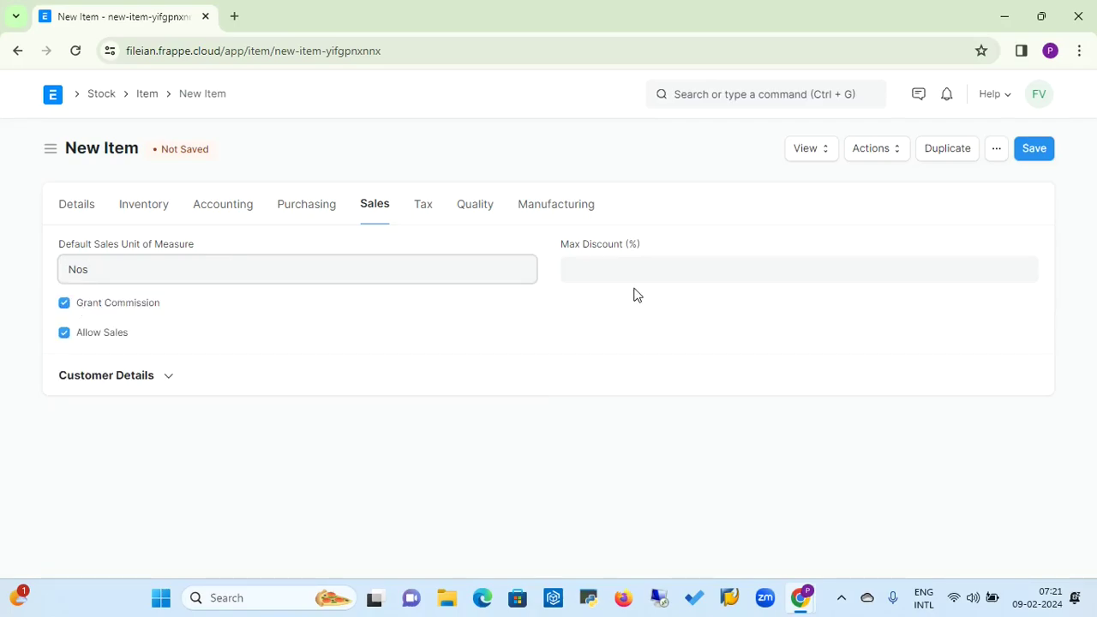
# - Set the item's maximum sales discount to 10%
pyautogui.click(592, 271)
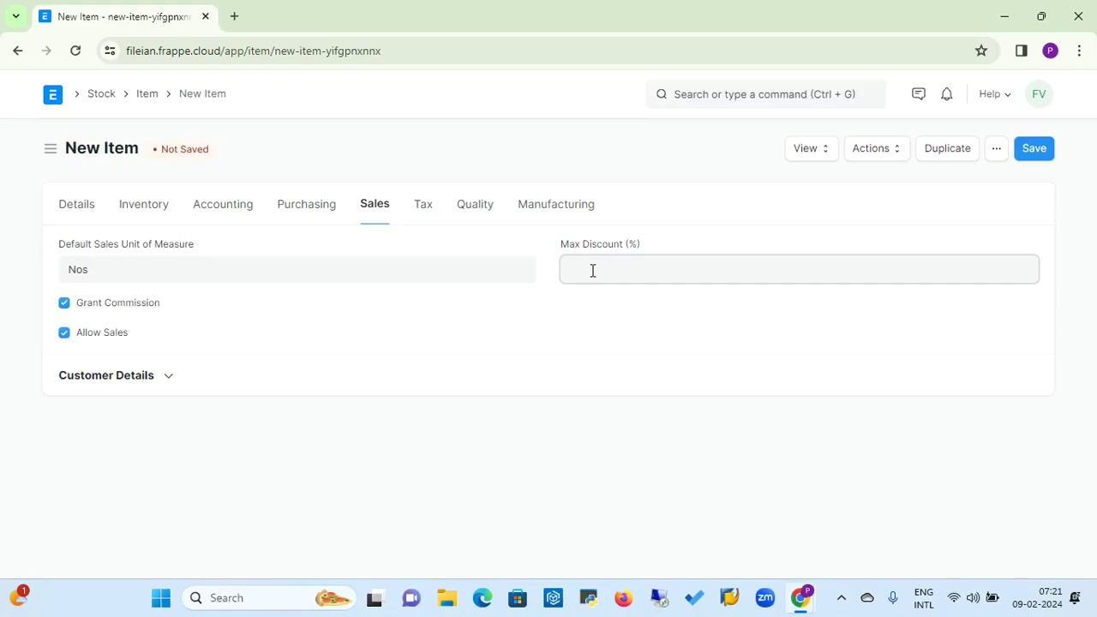
pyautogui.write('10')
pyautogui.click(542, 316)
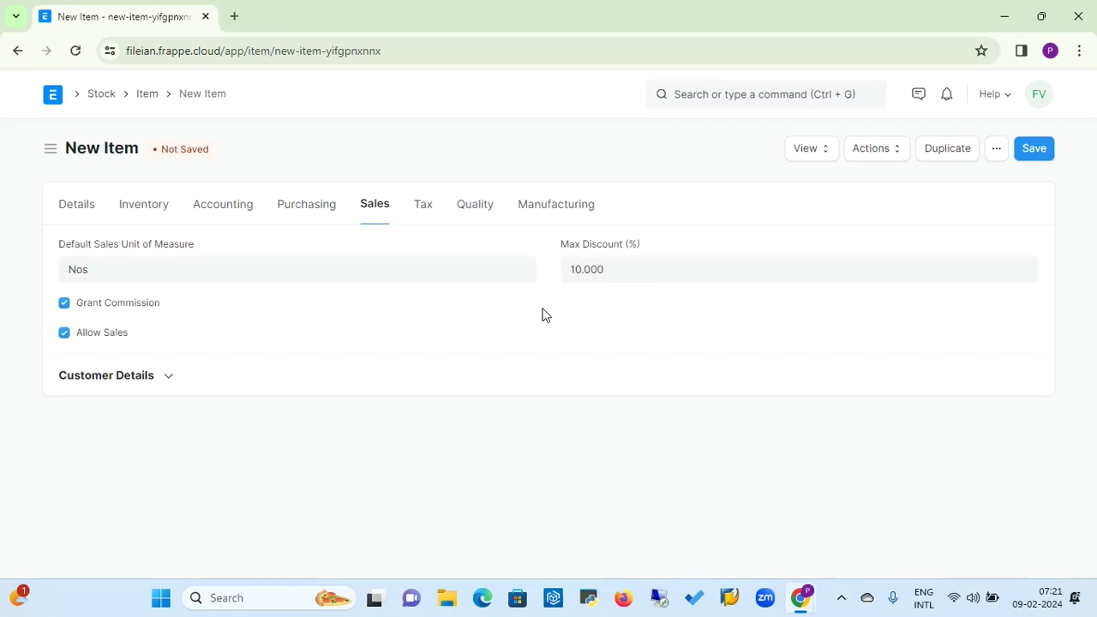
# - Clear the item's maximum sales discount
pyautogui.click(620, 271)
pyautogui.press('BackSpace')
pyautogui.press('BackSpace')
pyautogui.press('BackSpace')
pyautogui.press('BackSpace')
pyautogui.press('BackSpace')
pyautogui.press('BackSpace')
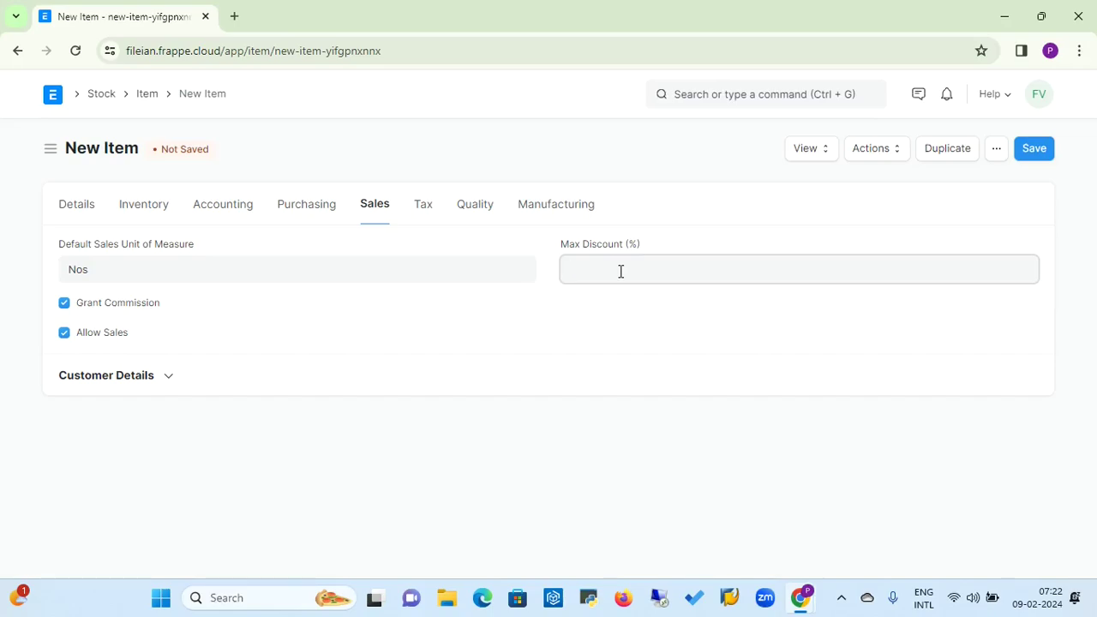
pyautogui.click(529, 311)
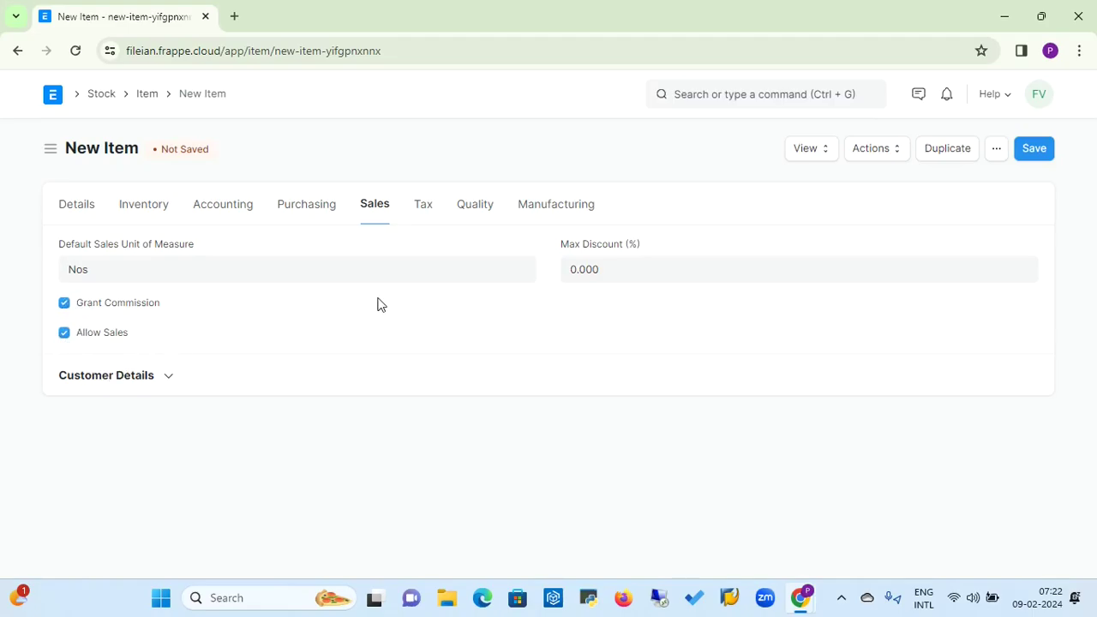
# - Add a tax row with the item tax template GST 18% - EL, and view the item's quality inspection settings
pyautogui.click(423, 211)
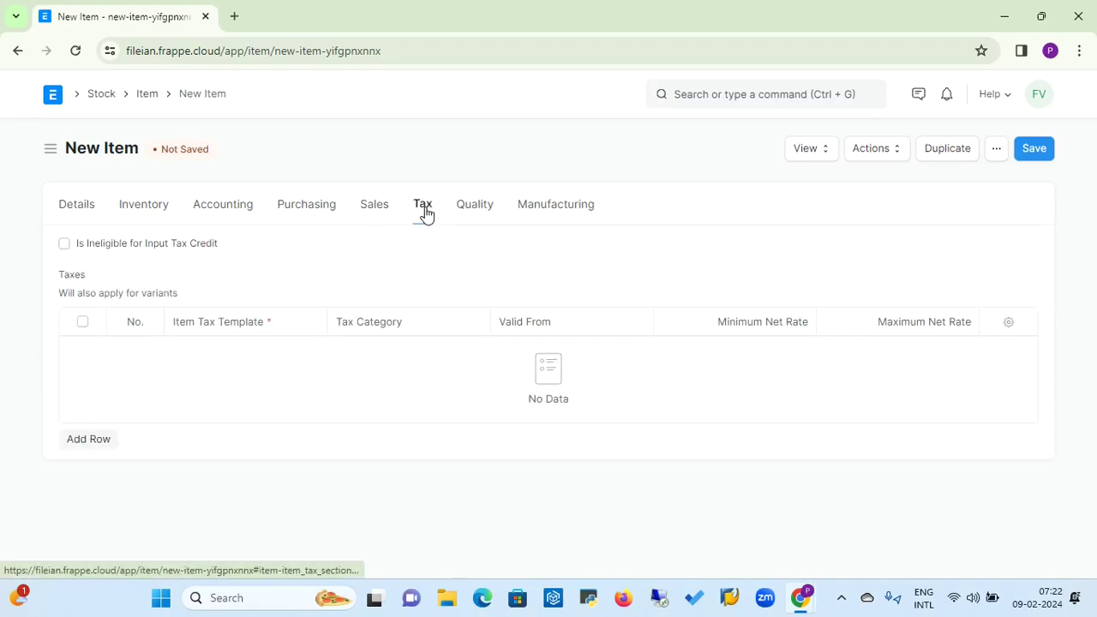
pyautogui.click(90, 441)
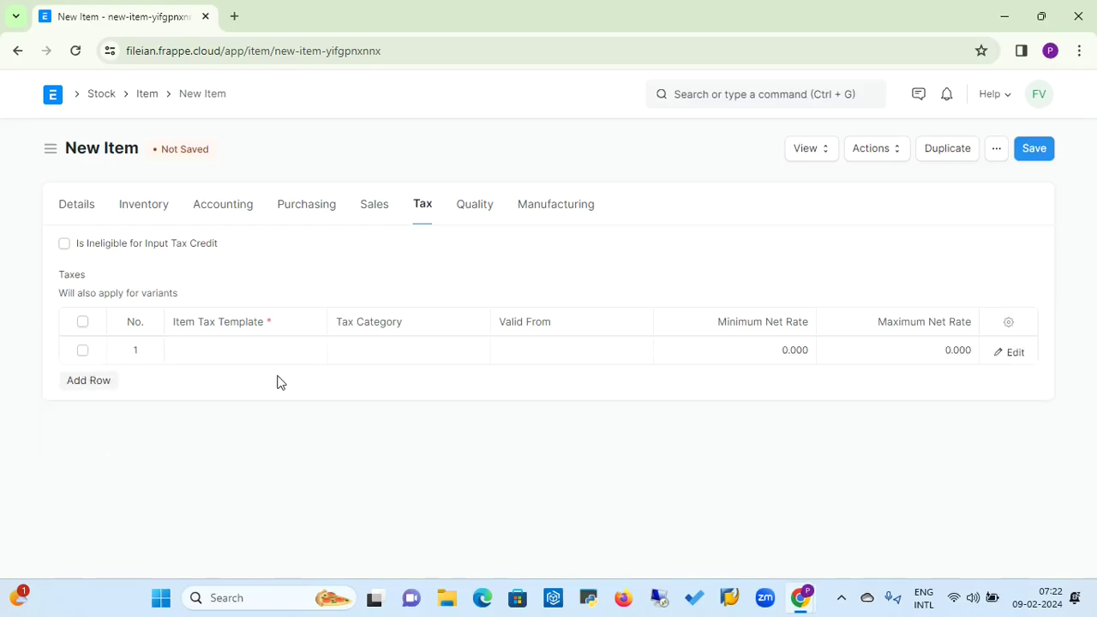
pyautogui.click(251, 356)
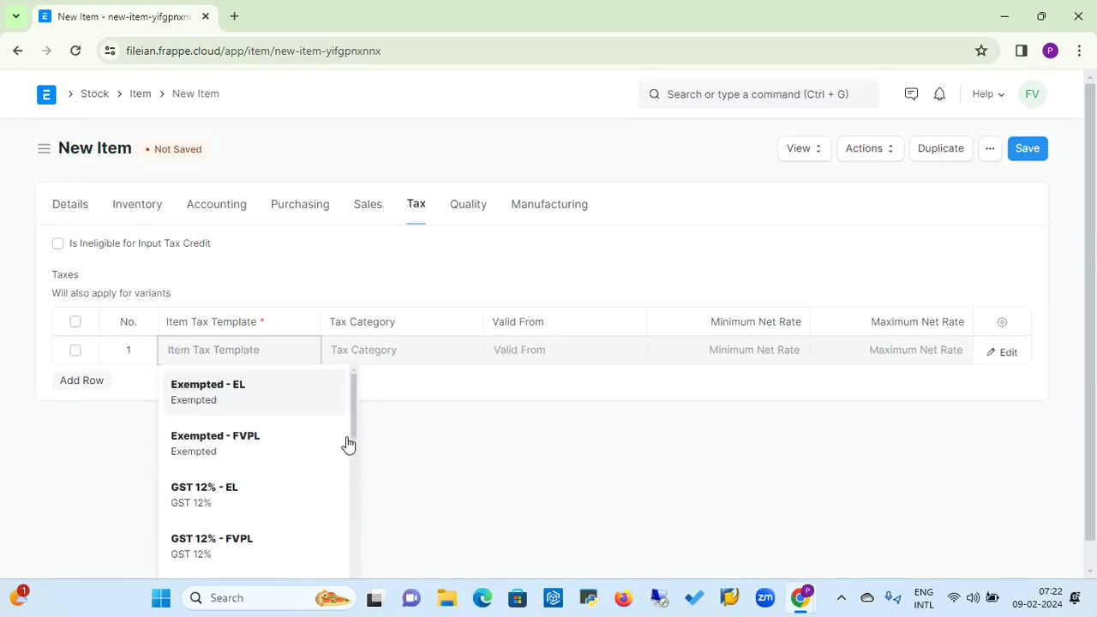
pyautogui.moveTo(354, 411); pyautogui.dragTo(354, 436)
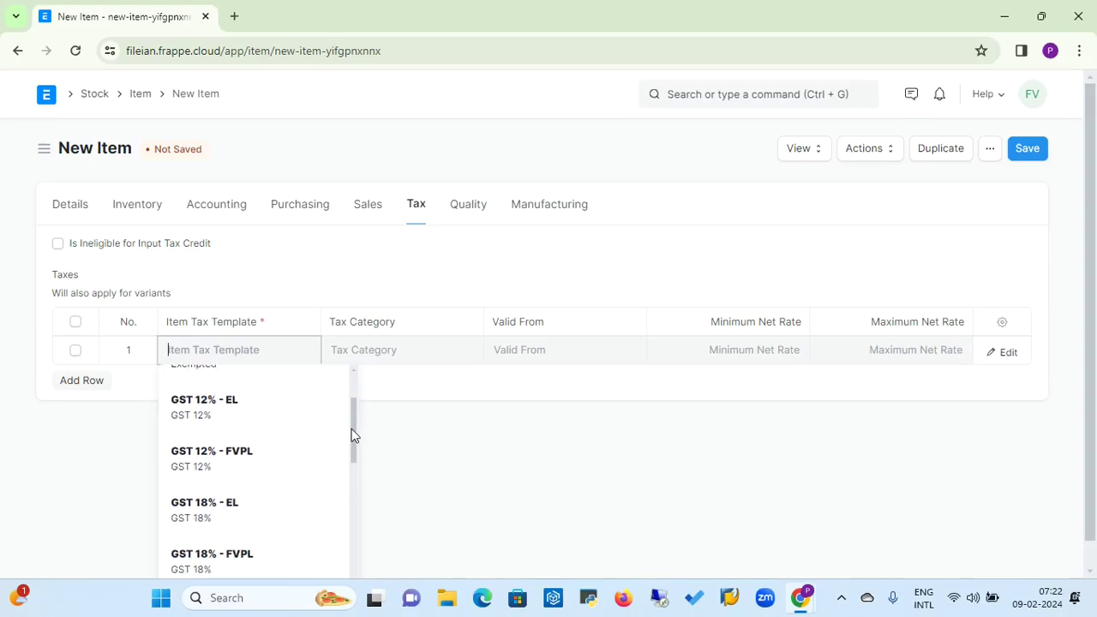
pyautogui.click(198, 517)
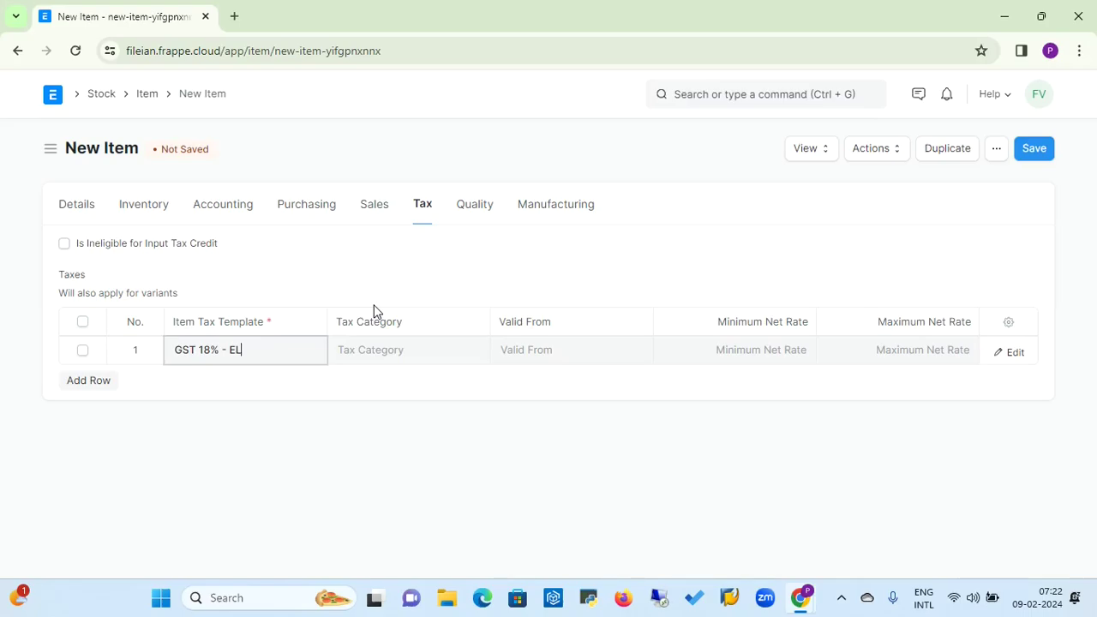
pyautogui.click(477, 206)
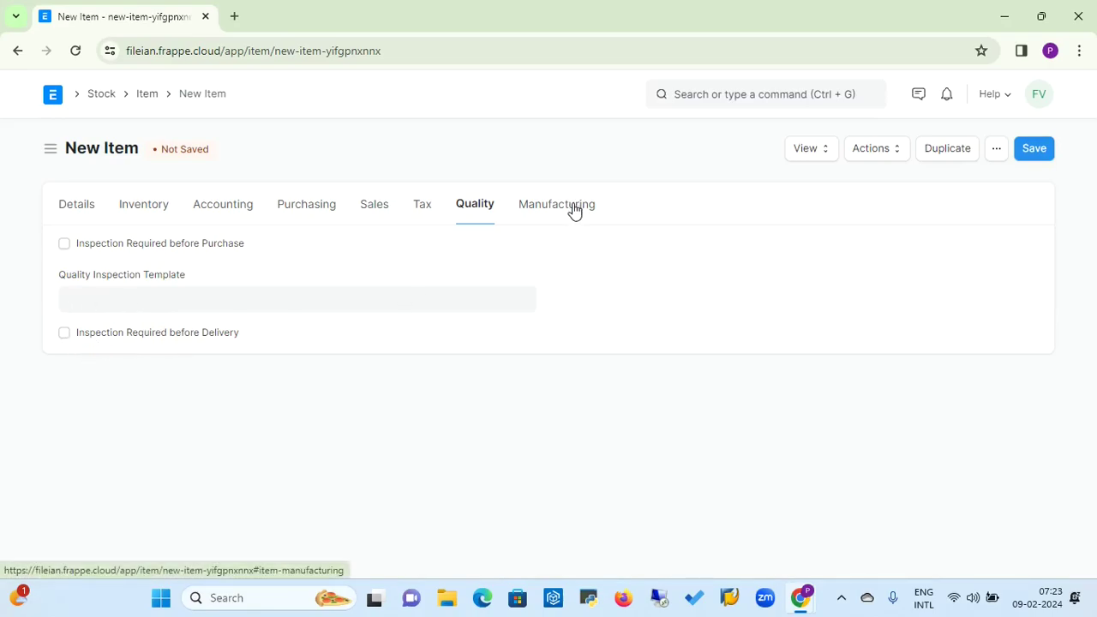
# - Return to the Stock workspace and start a new material request
pyautogui.click(100, 95)
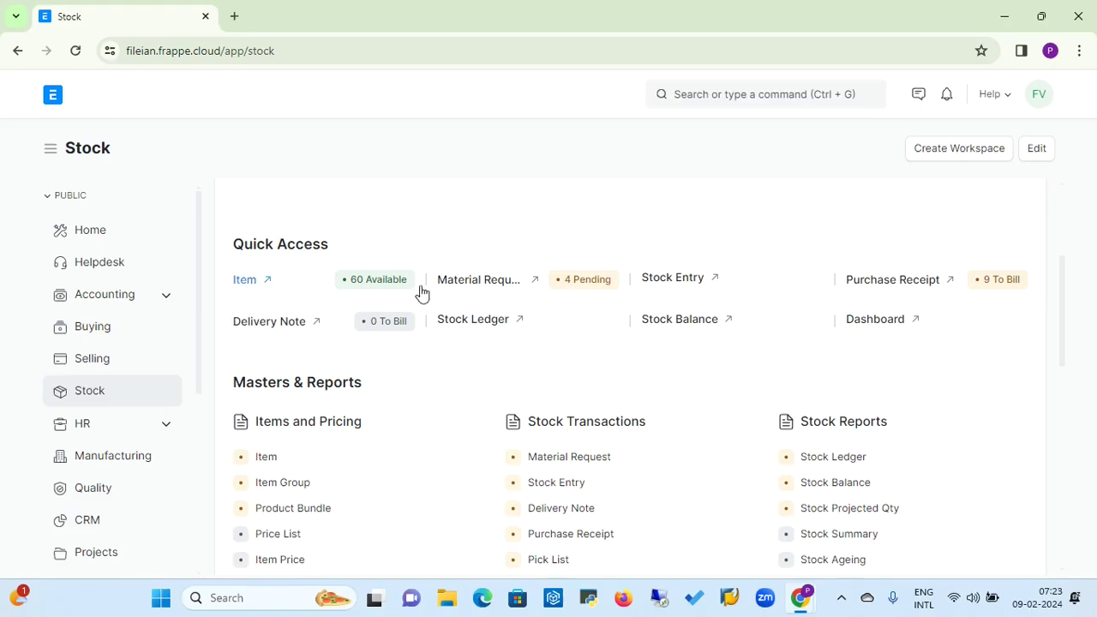
pyautogui.click(487, 285)
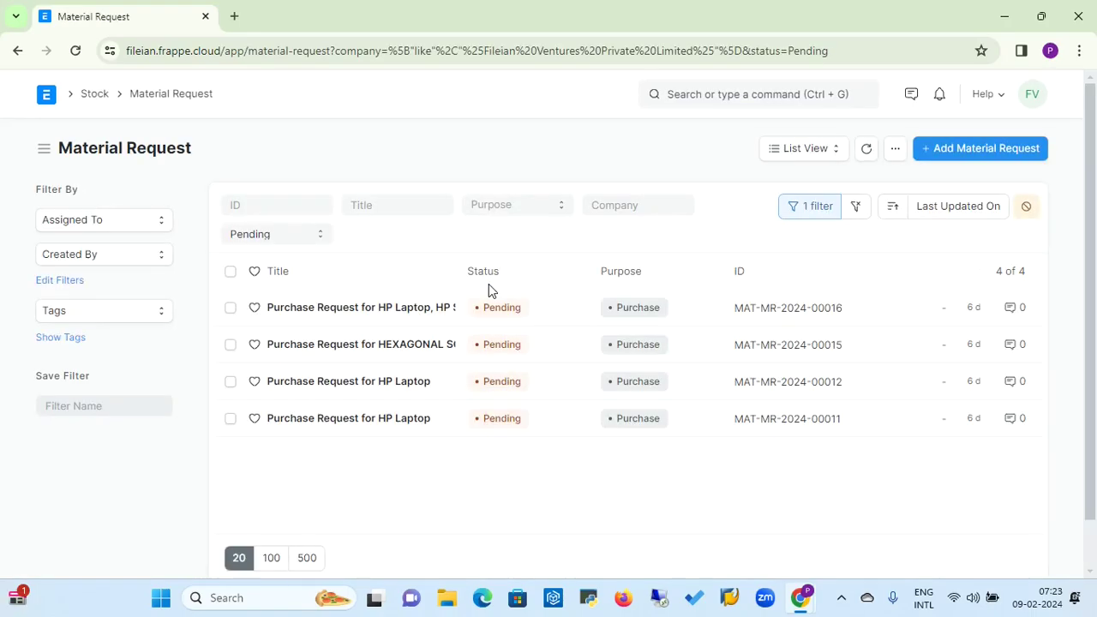
pyautogui.click(977, 155)
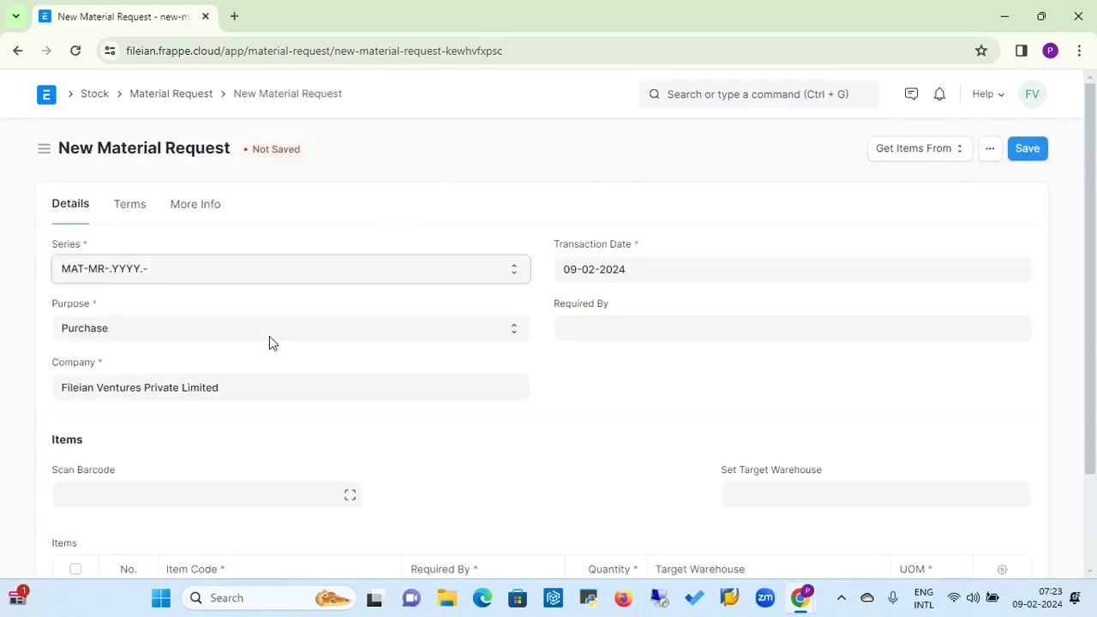
# - Set the material request's company to Electrotech LLP and its required-by date to 09-02-2024
pyautogui.click(272, 388)
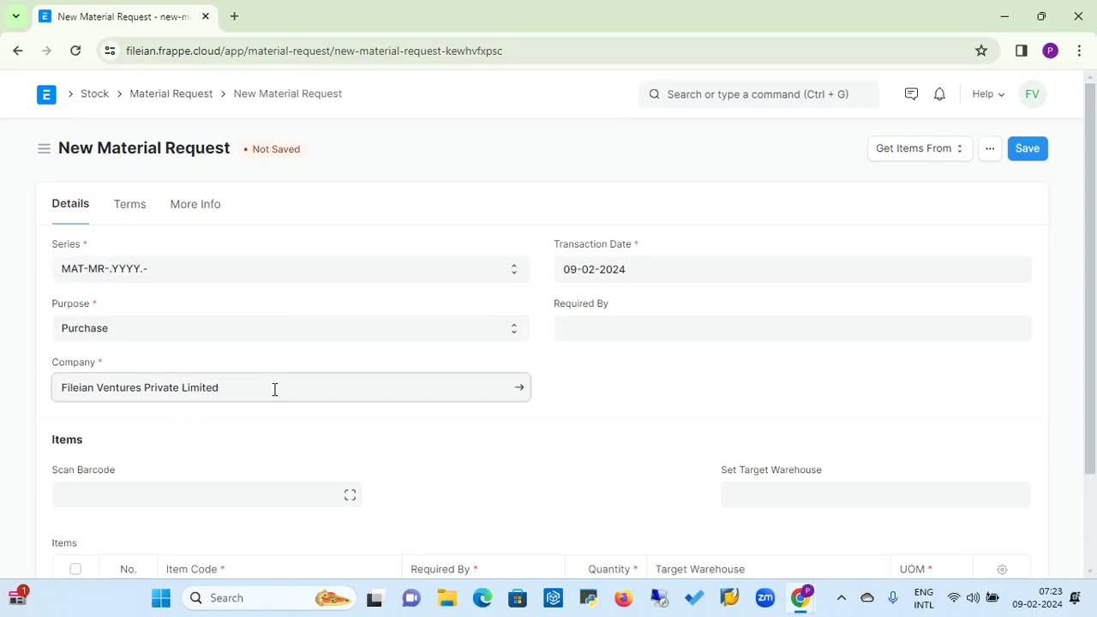
pyautogui.press('BackSpace')
pyautogui.press('BackSpace')
pyautogui.press('BackSpace')
pyautogui.press('BackSpace')
pyautogui.press('BackSpace')
pyautogui.press('BackSpace')
pyautogui.press('BackSpace')
pyautogui.press('BackSpace')
pyautogui.press('BackSpace')
pyautogui.press('BackSpace')
pyautogui.press('BackSpace')
pyautogui.press('BackSpace')
pyautogui.press('BackSpace')
pyautogui.press('BackSpace')
pyautogui.press('BackSpace')
pyautogui.press('BackSpace')
pyautogui.press('BackSpace')
pyautogui.press('BackSpace')
pyautogui.press('BackSpace')
pyautogui.press('BackSpace')
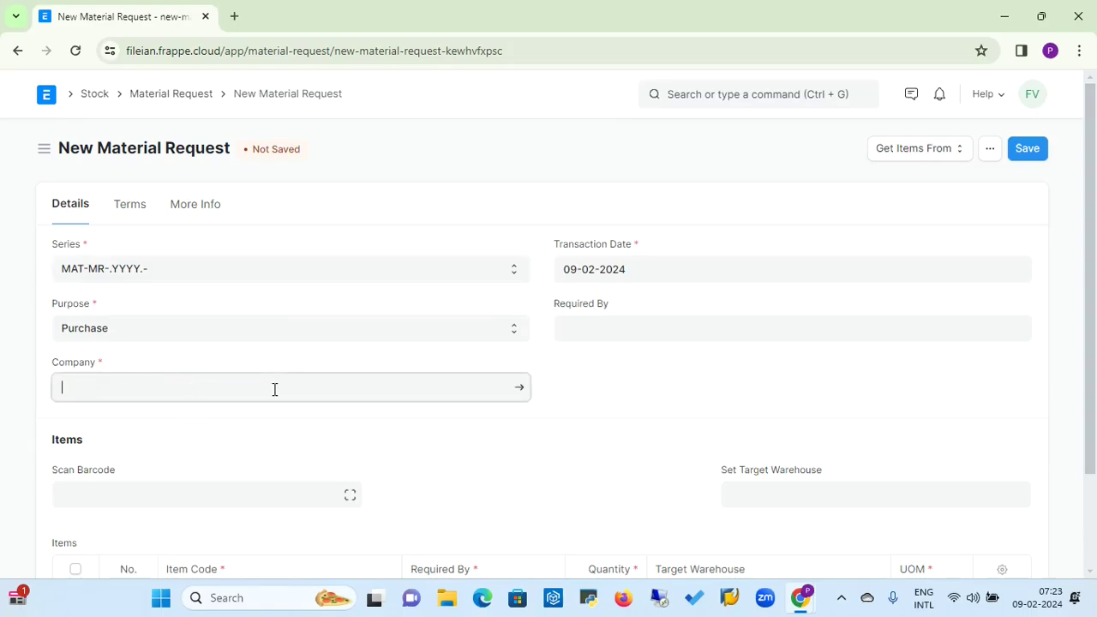
pyautogui.click(135, 428)
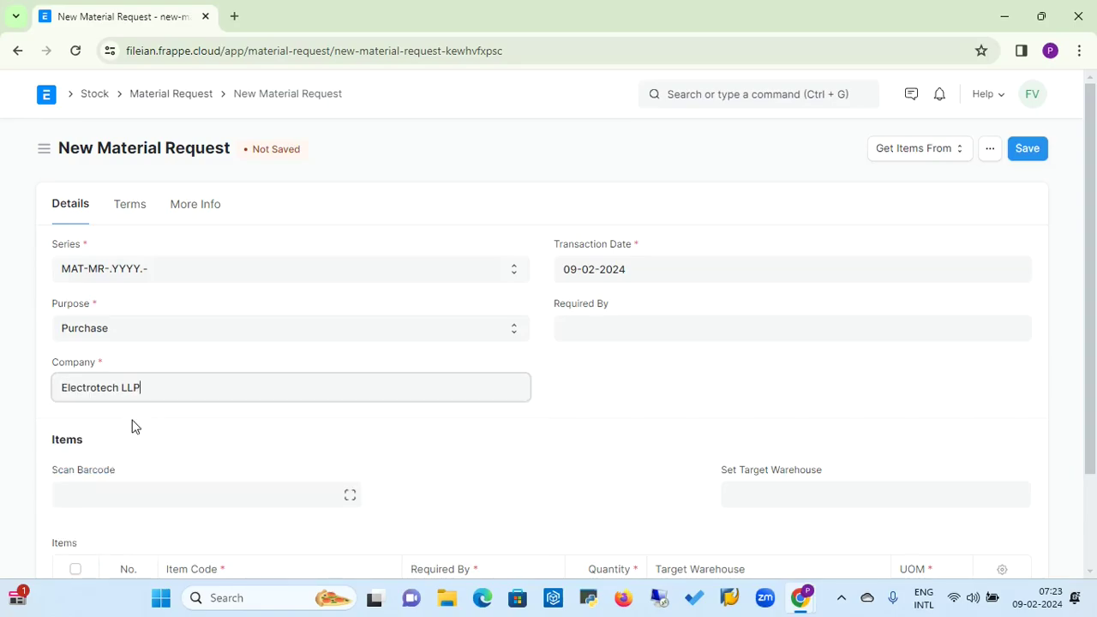
pyautogui.click(595, 328)
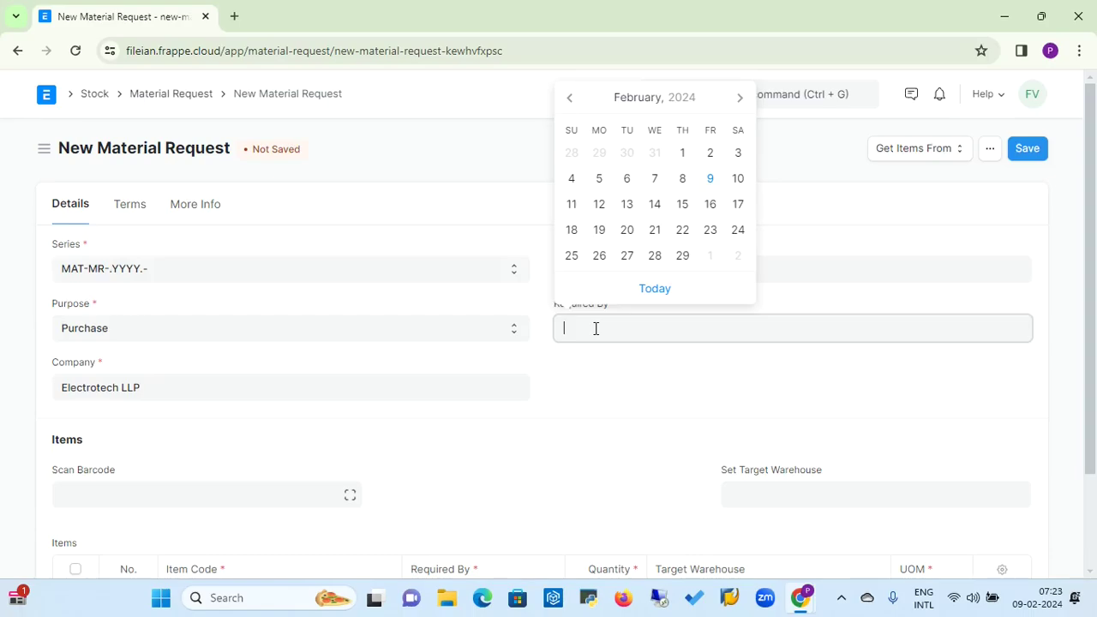
pyautogui.click(711, 182)
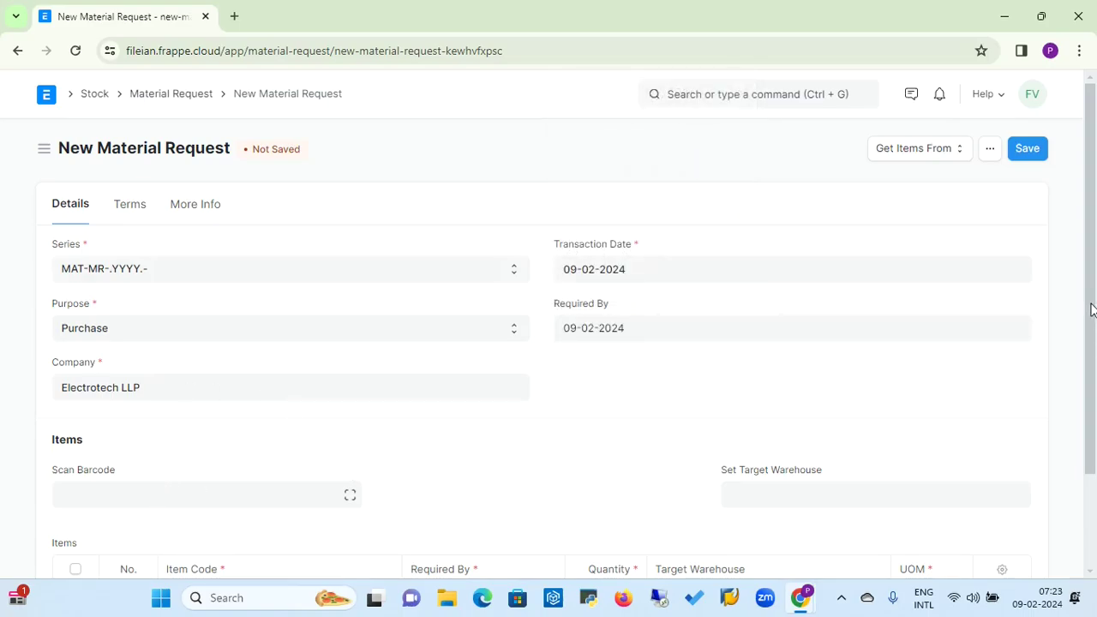
# - Set the material request's target warehouse to Stores - EL
pyautogui.moveTo(1091, 310); pyautogui.dragTo(1093, 391)
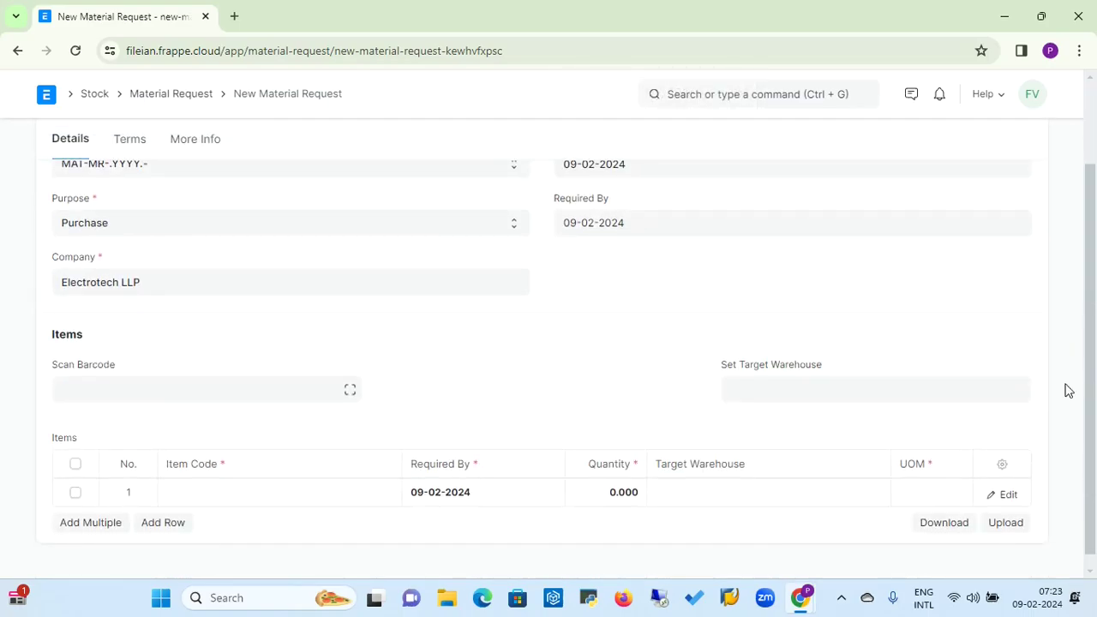
pyautogui.click(758, 396)
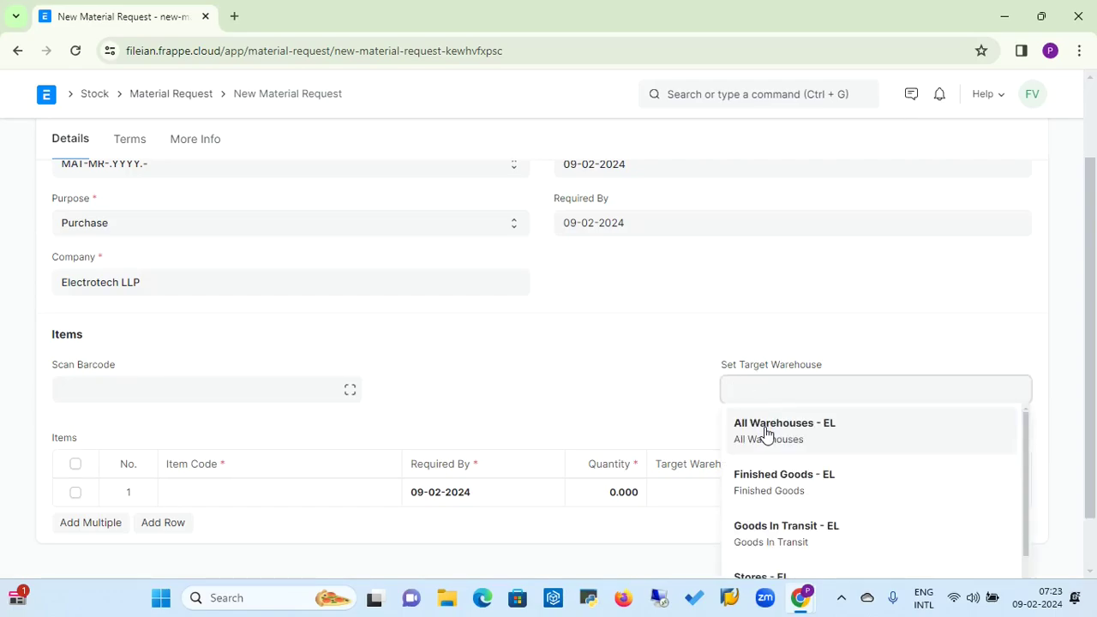
pyautogui.write('stor')
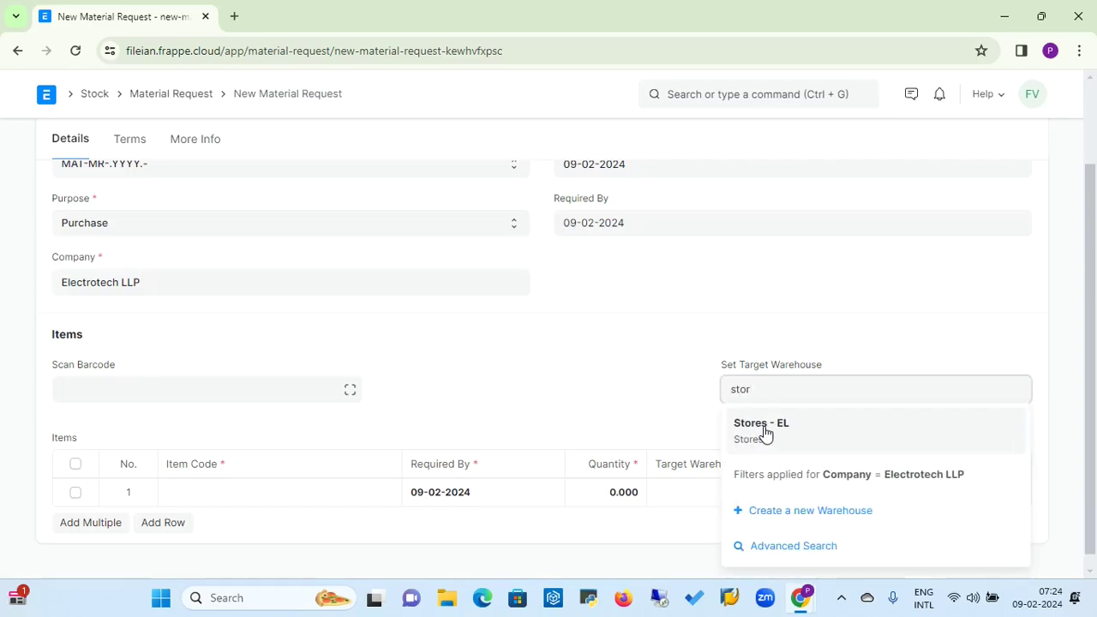
pyautogui.click(758, 436)
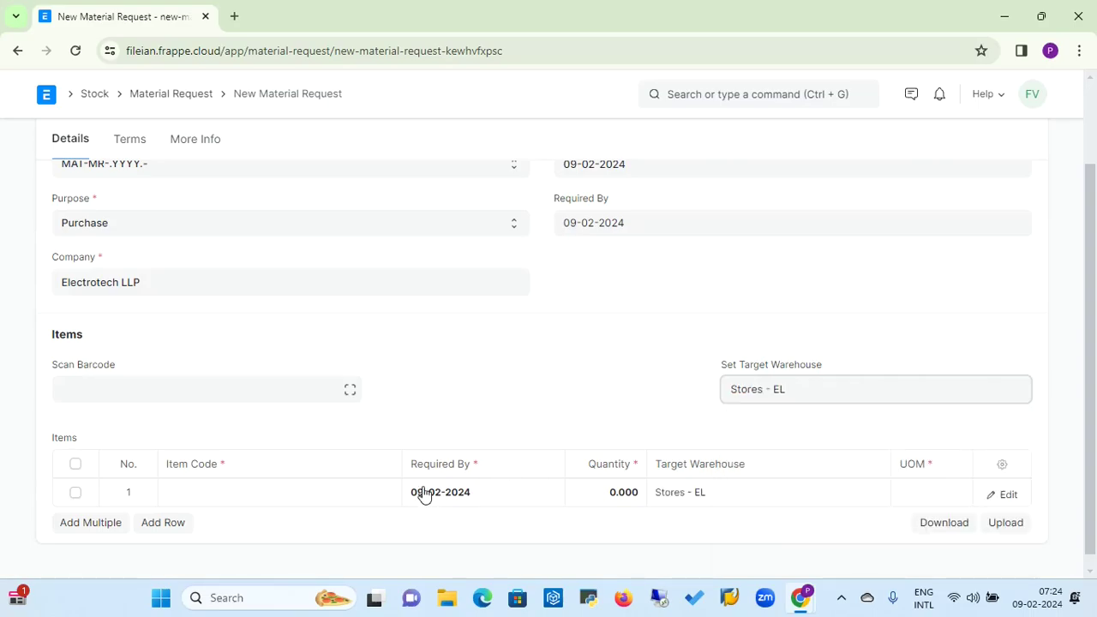
# - Enter Dell3420 as the item code in the first row of the requested items
pyautogui.click(192, 493)
pyautogui.write('dell')
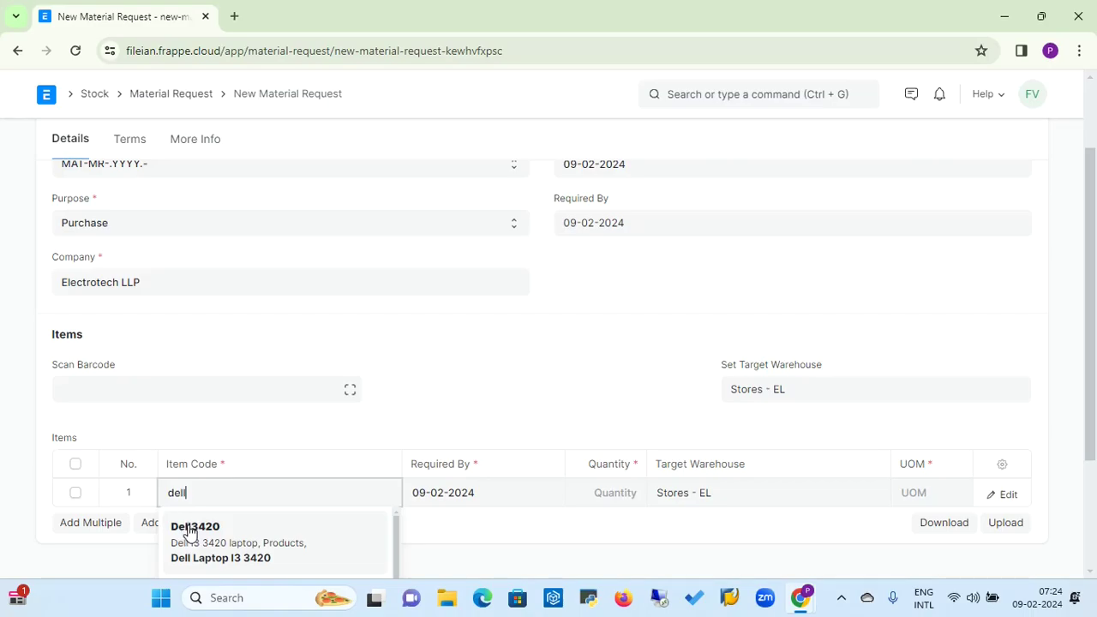
pyautogui.click(189, 530)
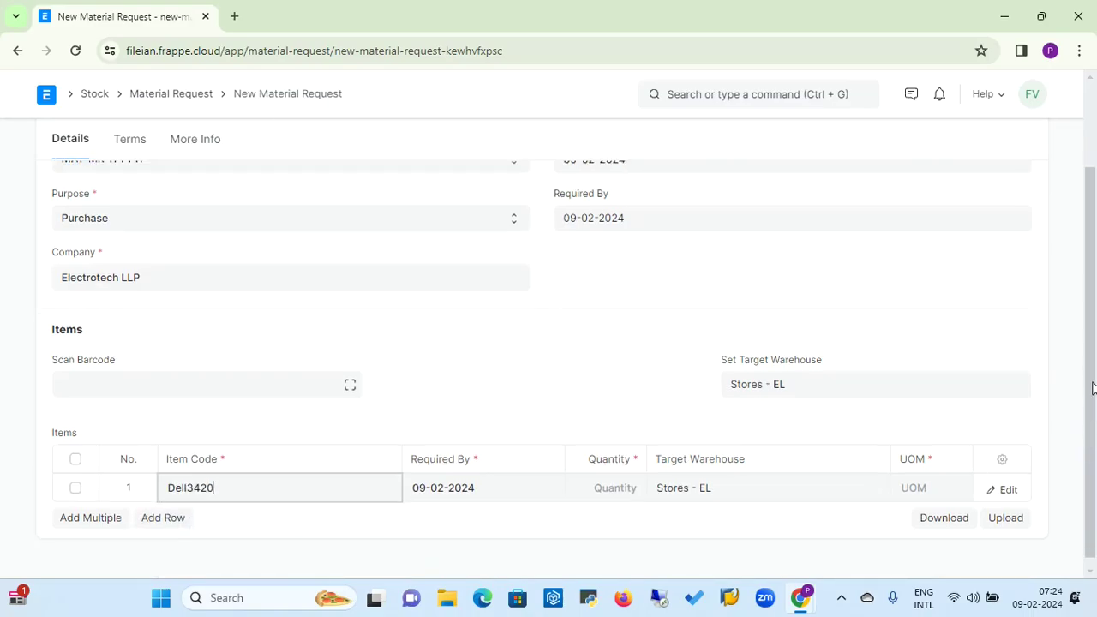
# - Examine the terms templates and the terms and conditions content available for the material request
pyautogui.moveTo(1093, 370); pyautogui.dragTo(1095, 293)
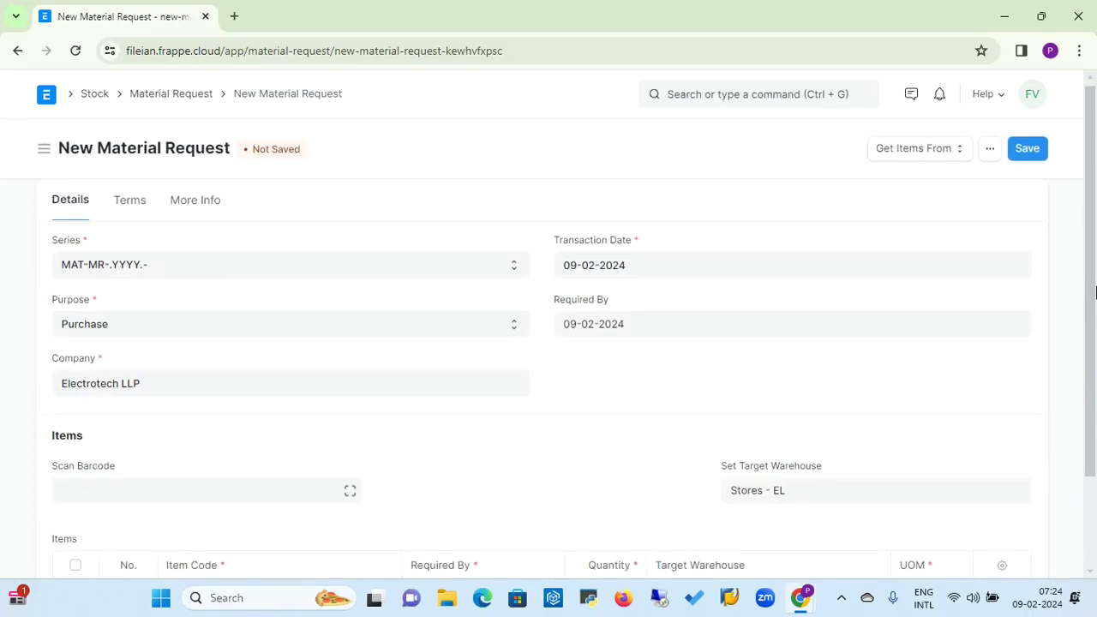
pyautogui.moveTo(1095, 293); pyautogui.dragTo(1095, 266)
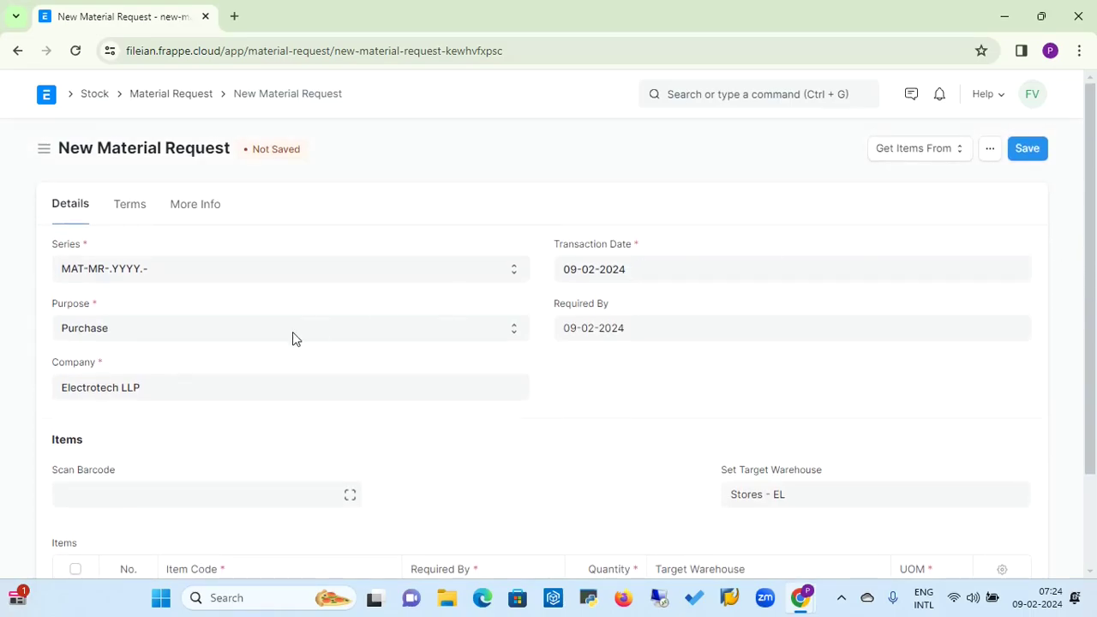
pyautogui.click(143, 218)
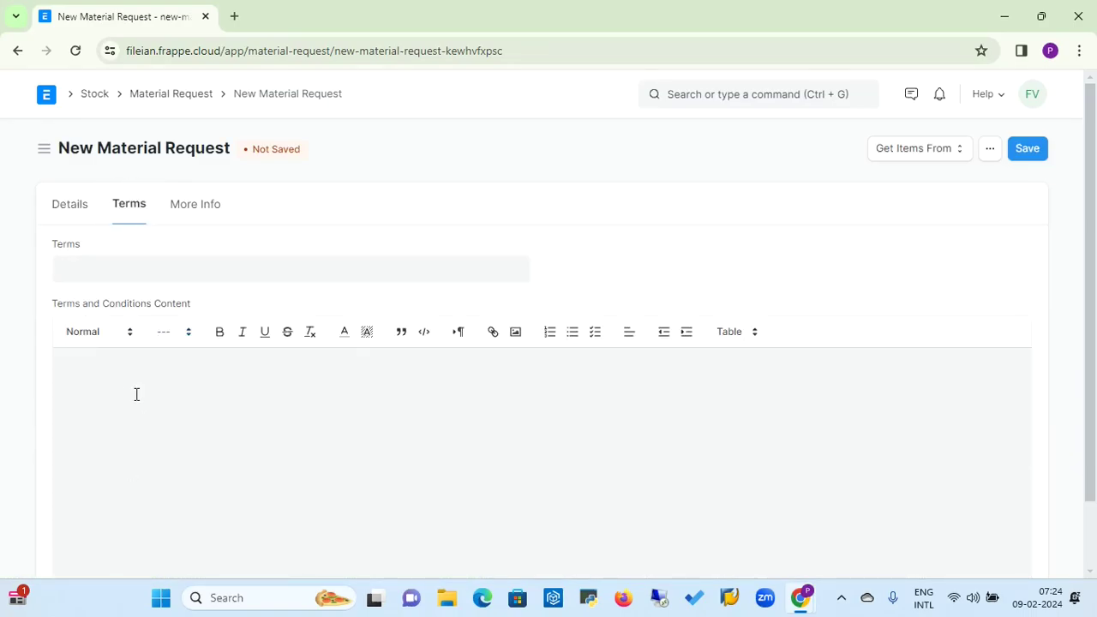
pyautogui.click(124, 267)
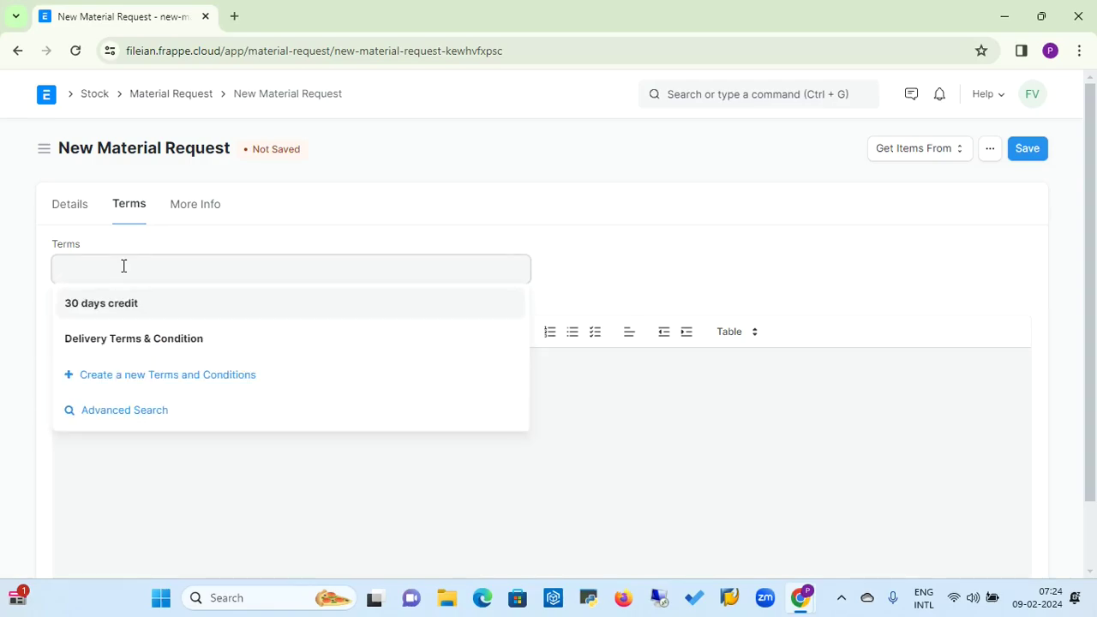
pyautogui.click(290, 224)
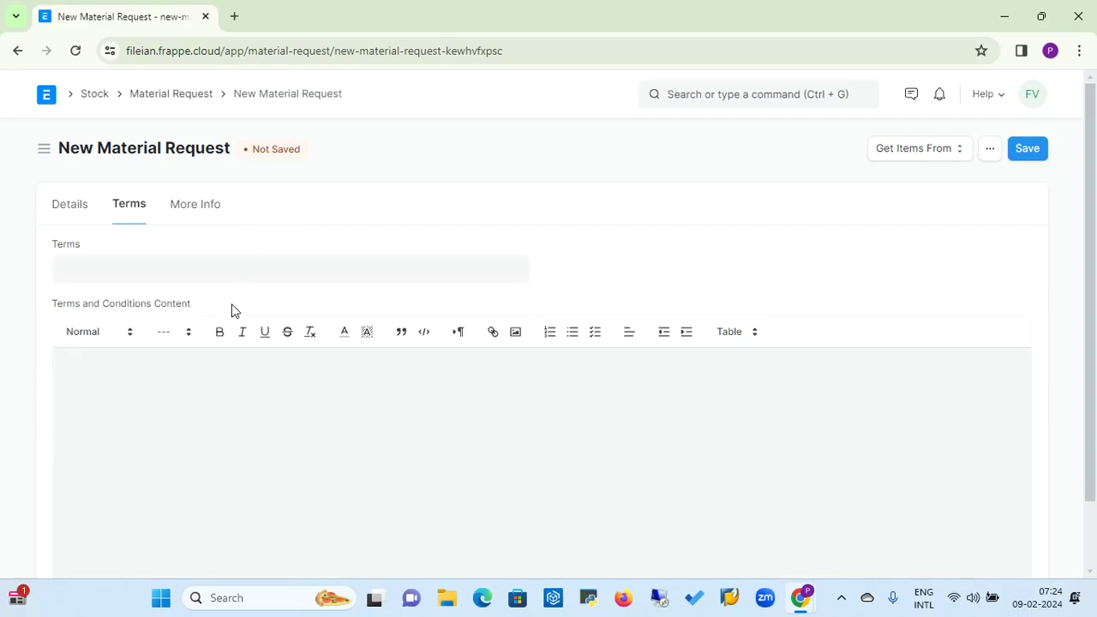
pyautogui.click(144, 272)
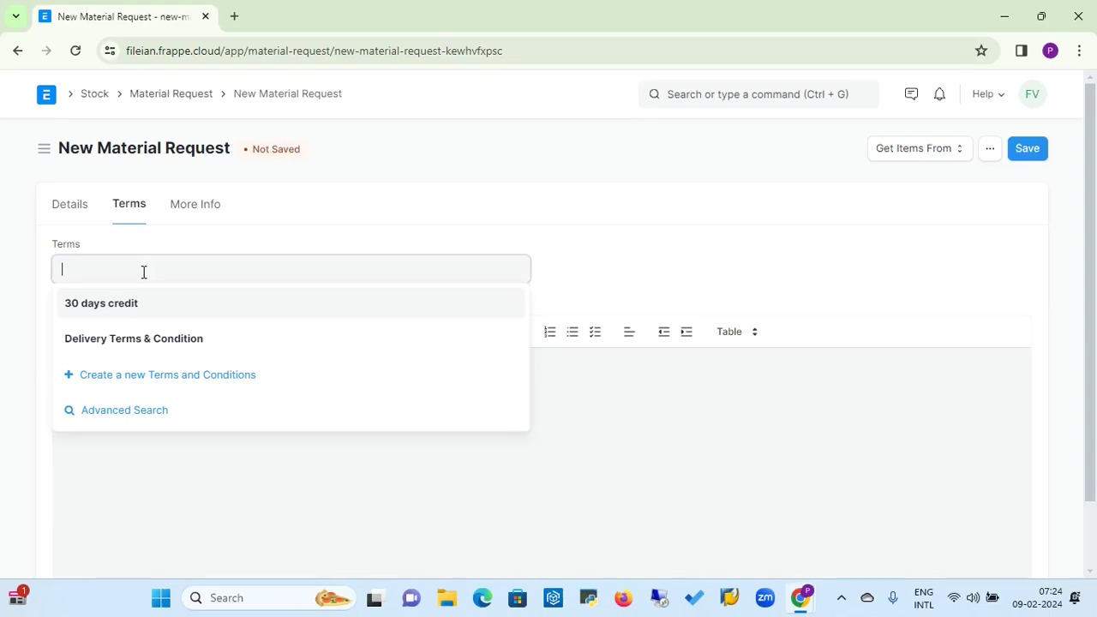
pyautogui.click(192, 488)
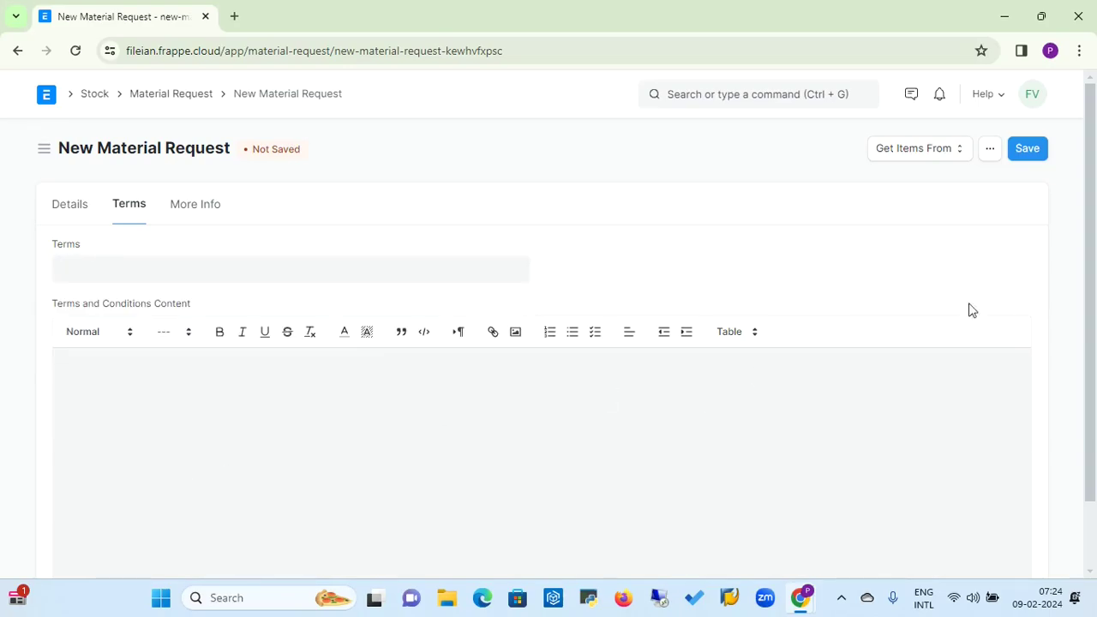
pyautogui.moveTo(1096, 246)
pyautogui.mouseDown()
pyautogui.moveTo(1095, 324)
pyautogui.moveTo(1096, 254)
pyautogui.mouseUp()
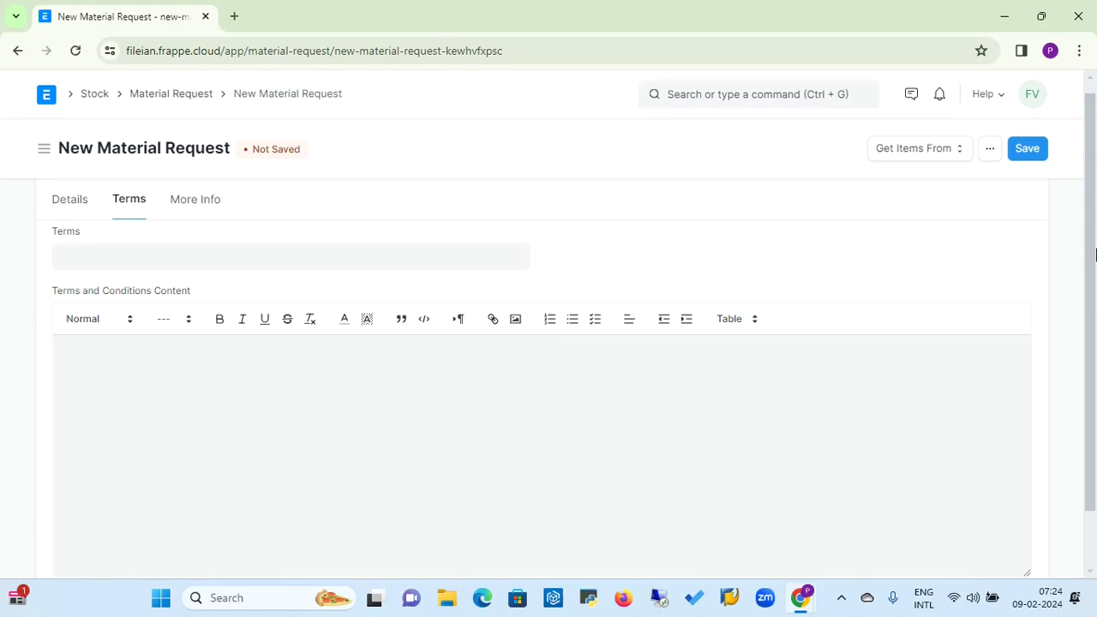
pyautogui.click(418, 262)
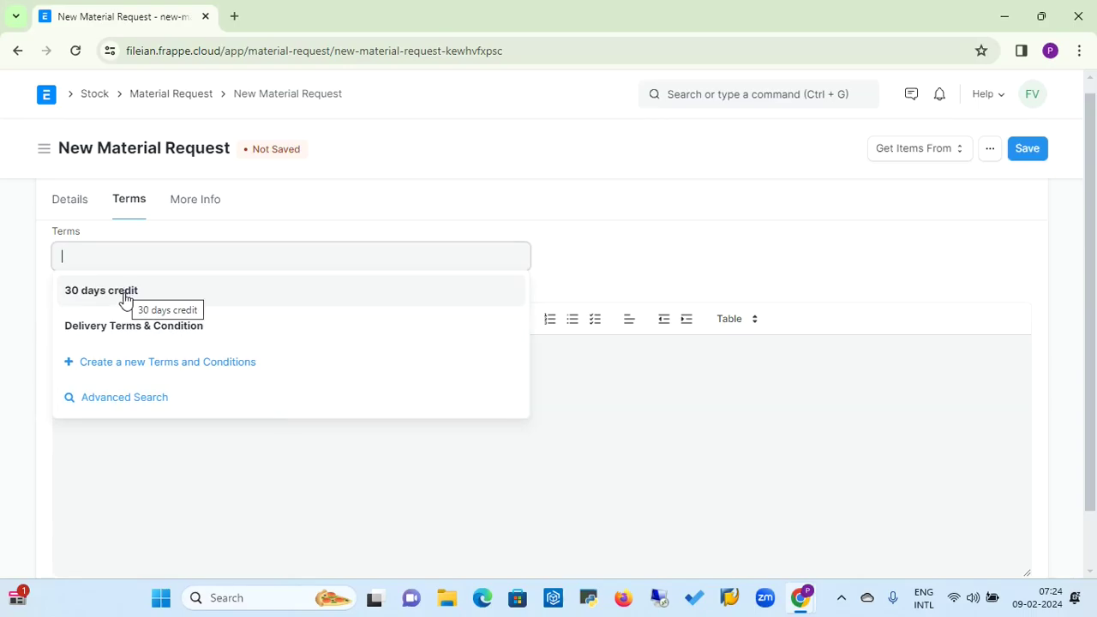
pyautogui.click(520, 173)
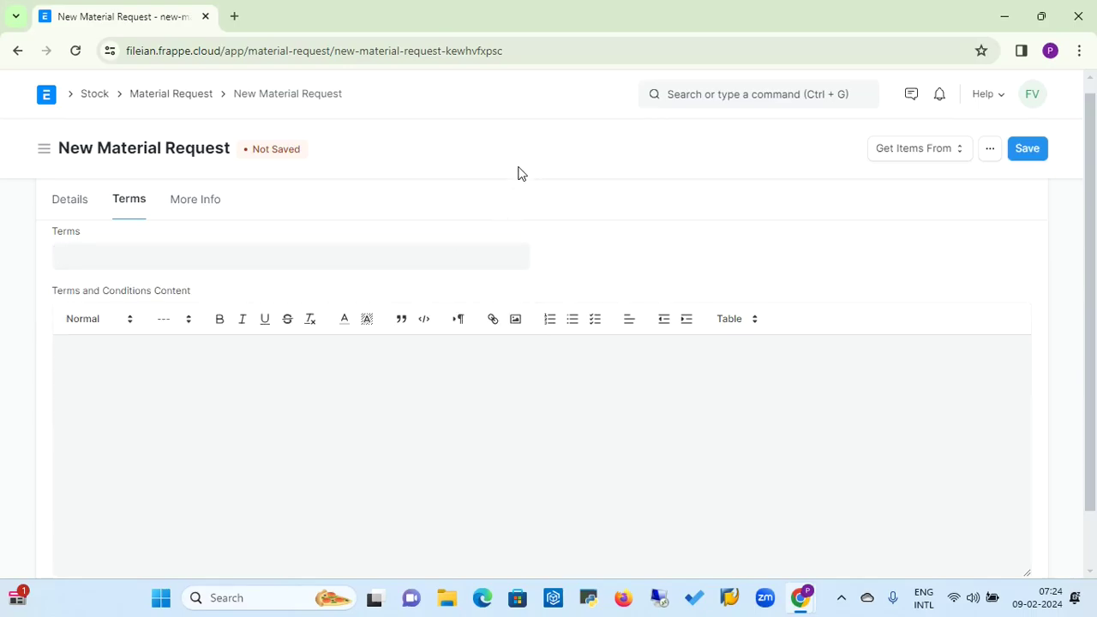
# - Return to the request's main details, save the material request and submit it permanently
pyautogui.click(77, 211)
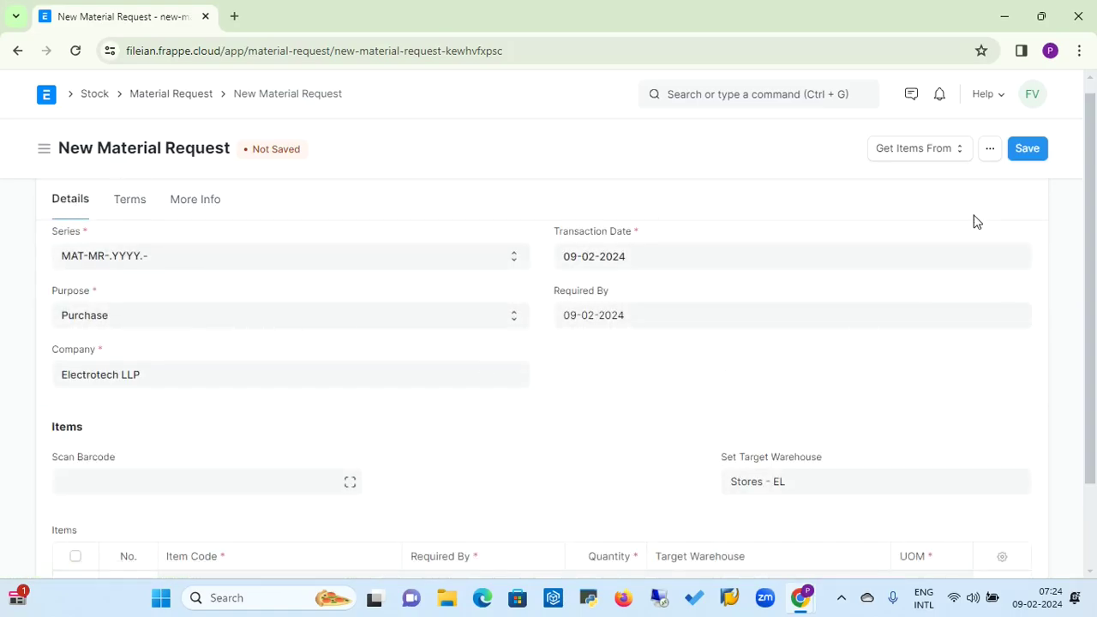
pyautogui.click(1027, 149)
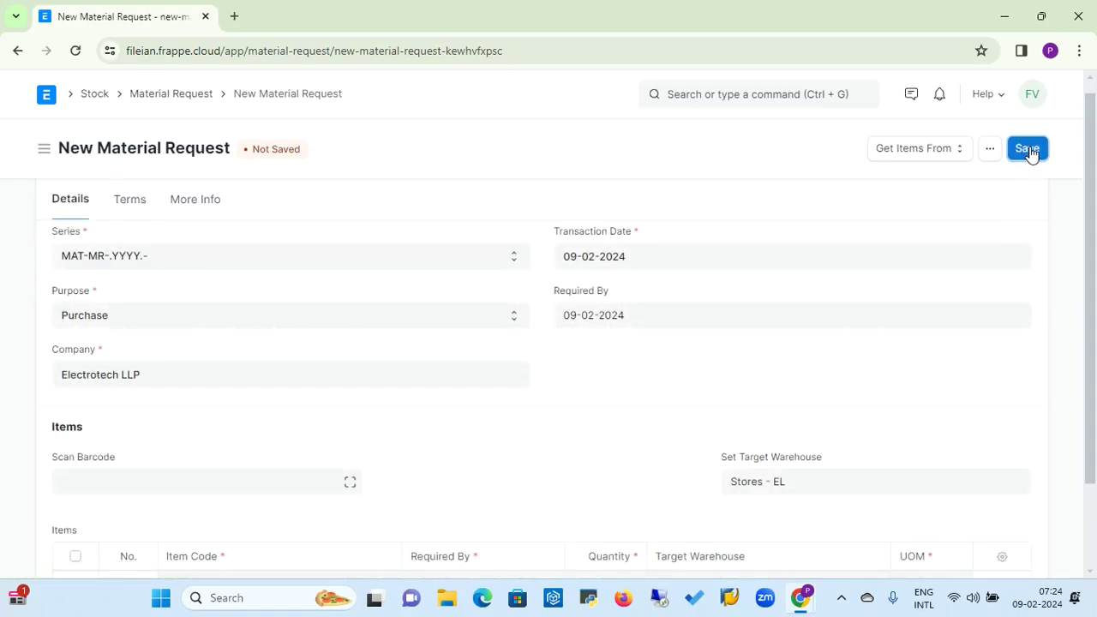
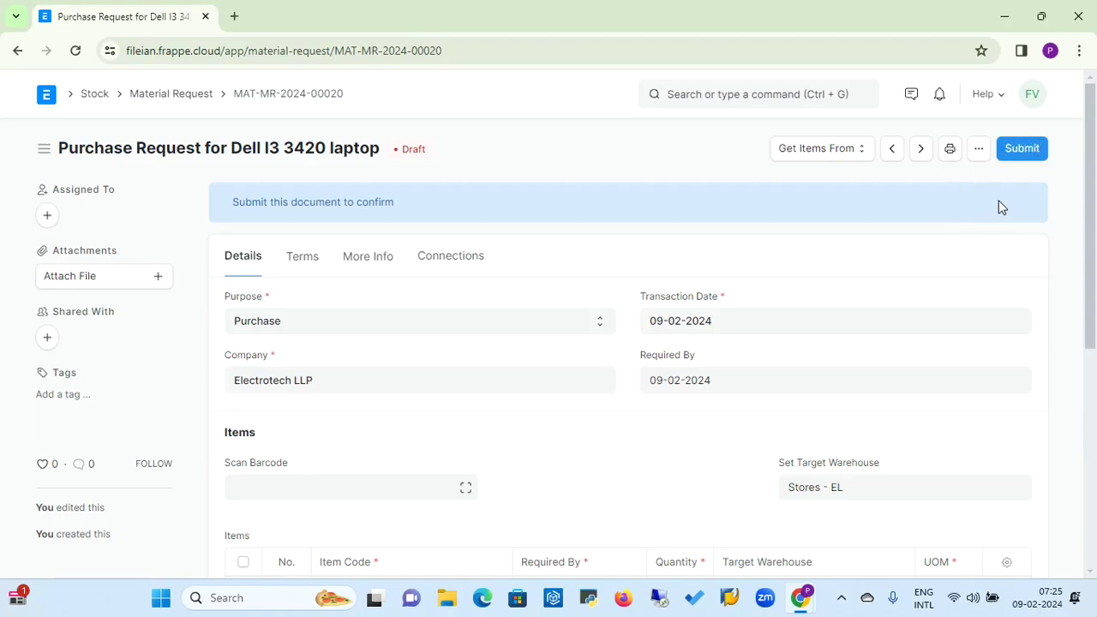
pyautogui.click(1024, 153)
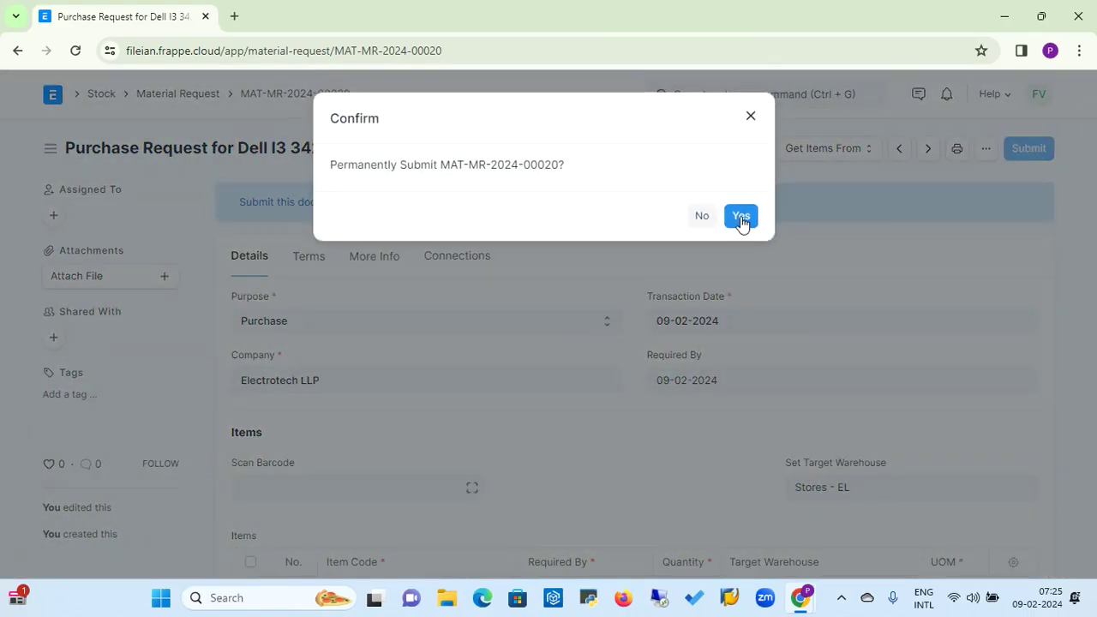
pyautogui.click(741, 218)
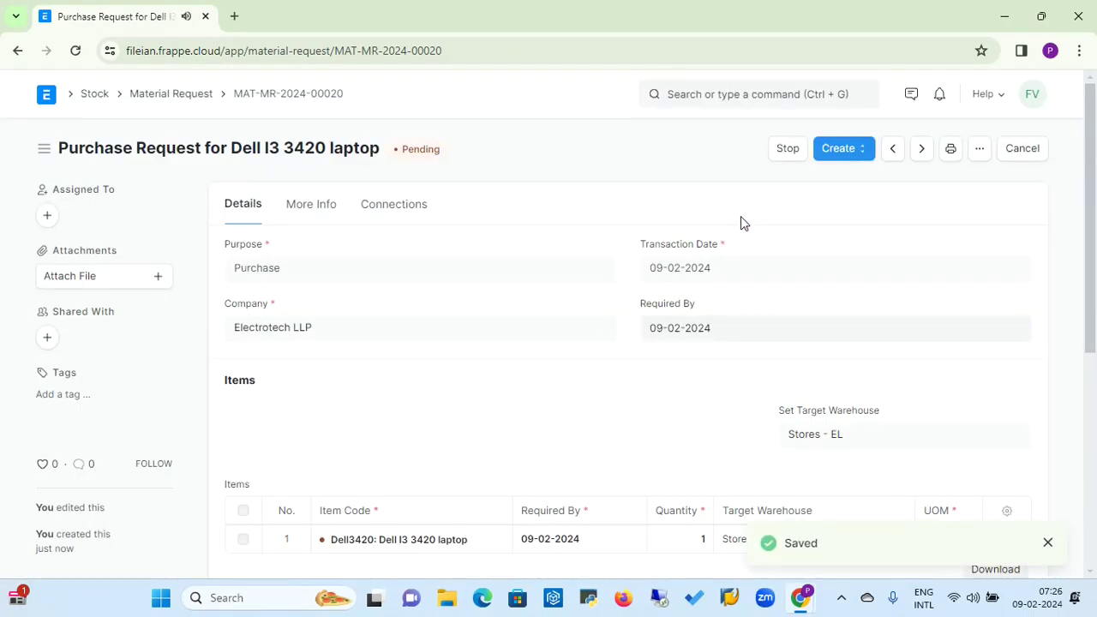
# - Create a request for quotation from the submitted material request for the Dell I3 3420 laptop
pyautogui.click(1048, 546)
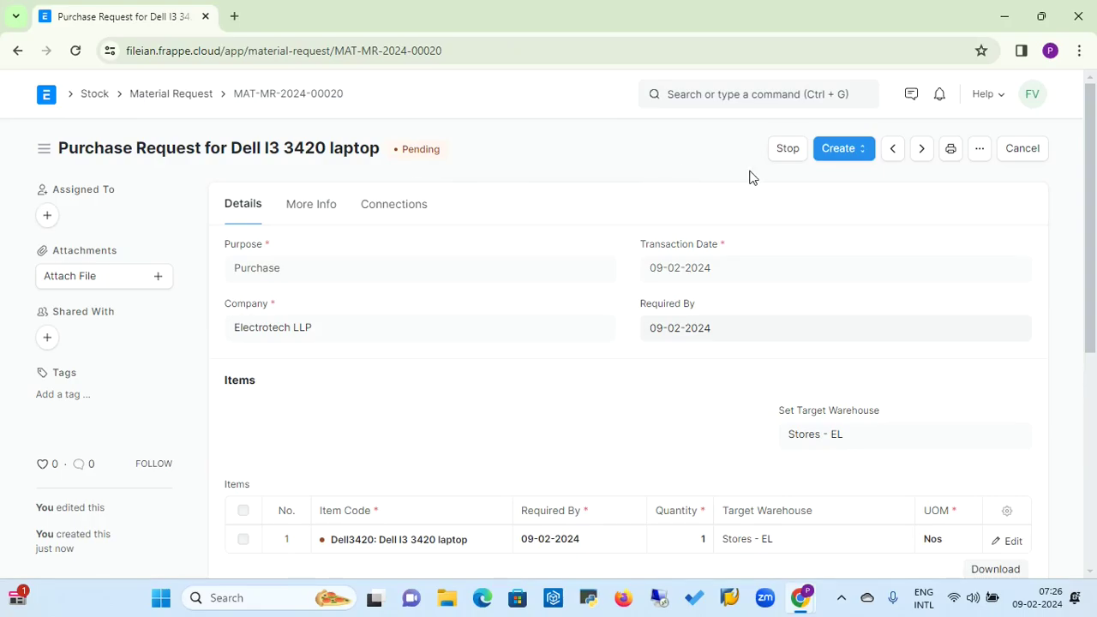
pyautogui.click(865, 158)
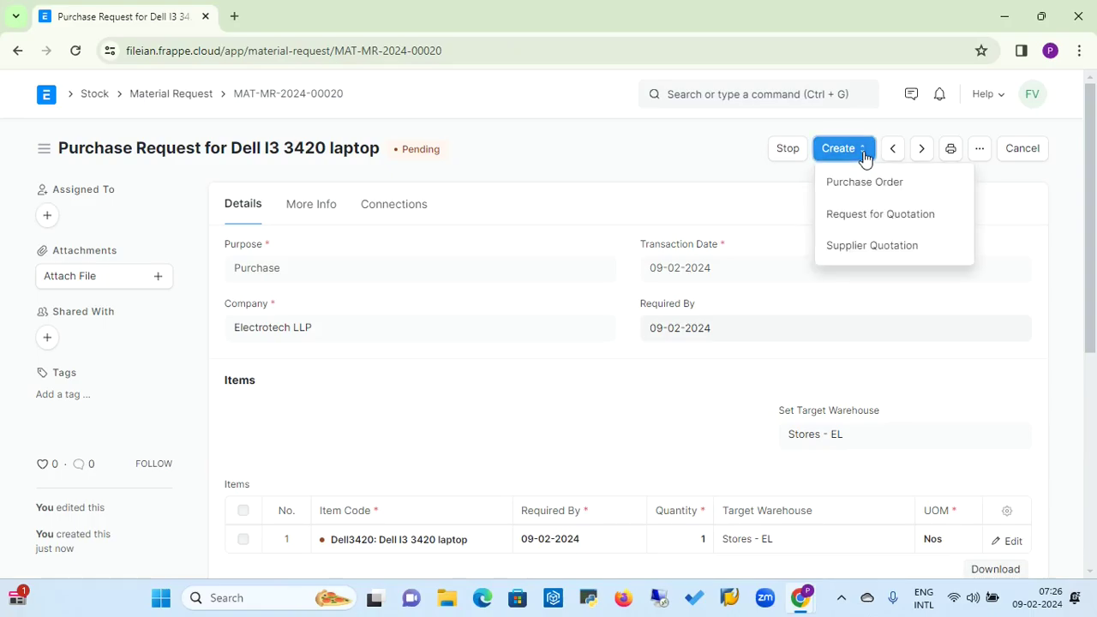
pyautogui.click(853, 223)
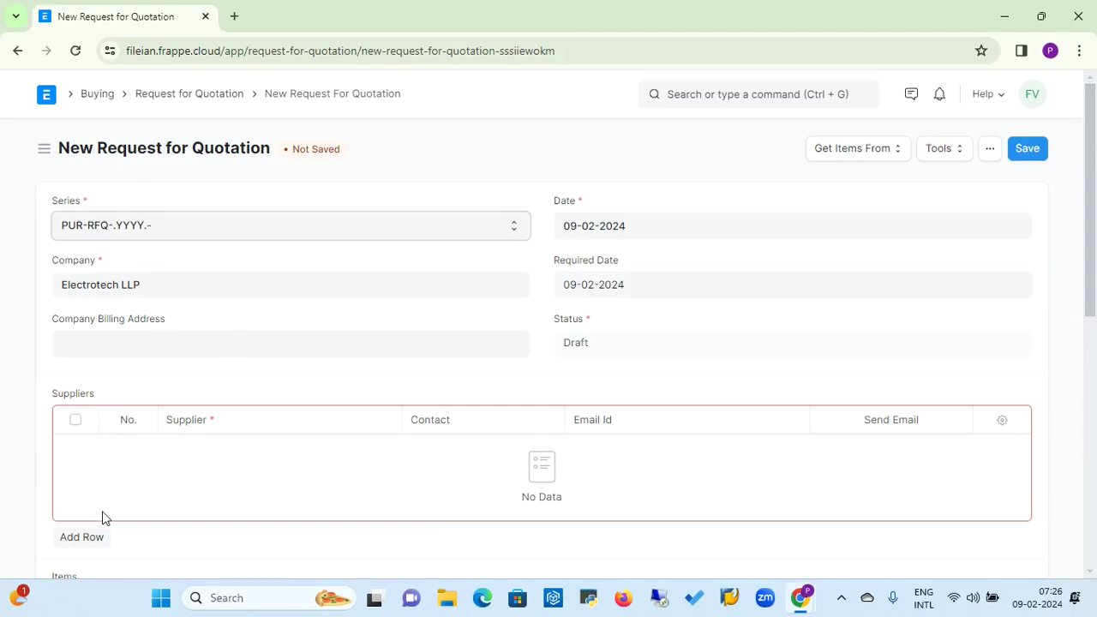
# - Add Bombay Hardware & Suppliers as the first supplier of the request for quotation
pyautogui.click(82, 535)
pyautogui.scroll(-2, 154, 489)
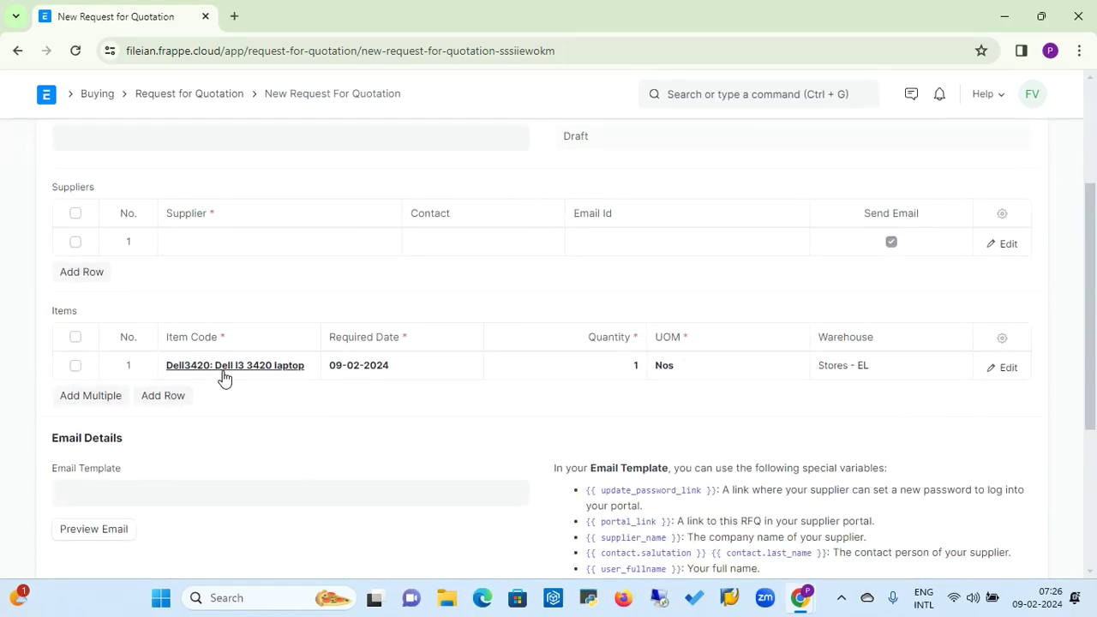
pyautogui.click(193, 249)
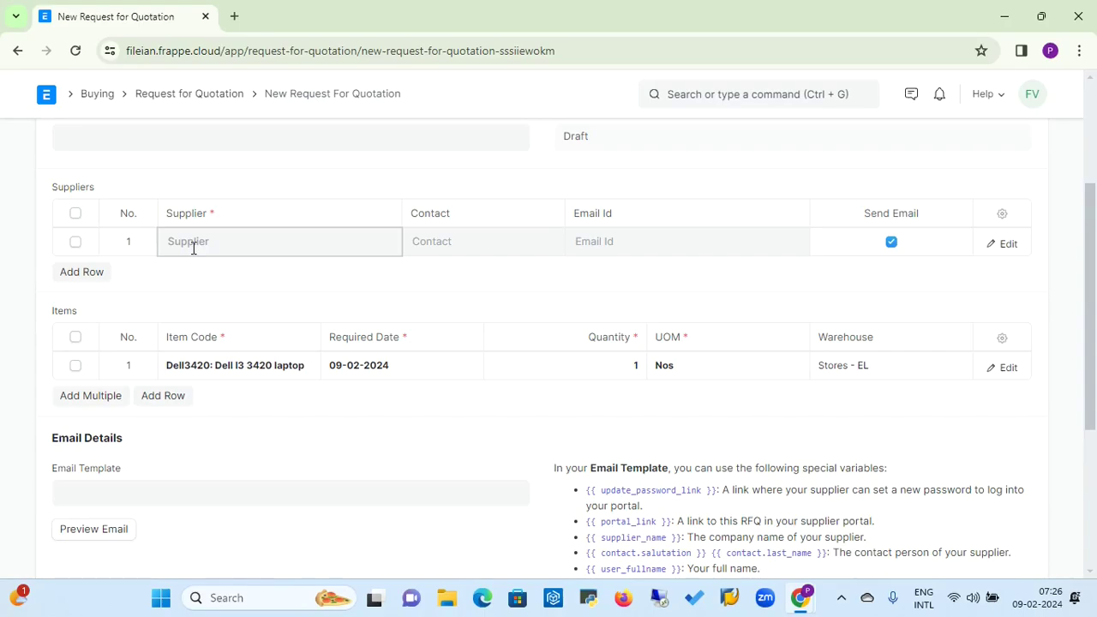
pyautogui.click(193, 248)
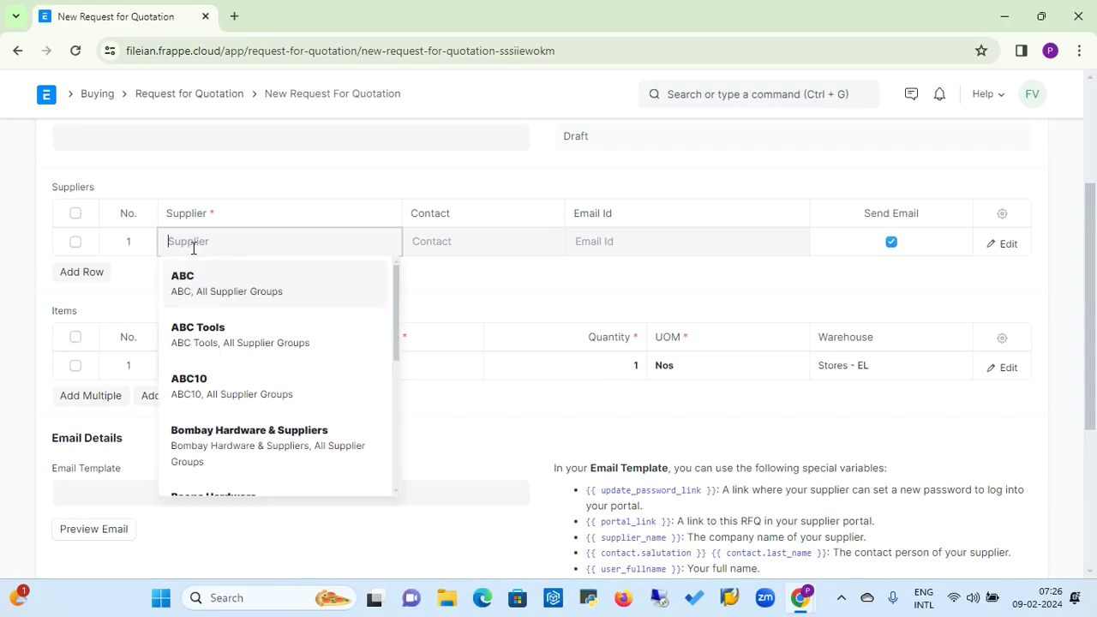
pyautogui.click(242, 436)
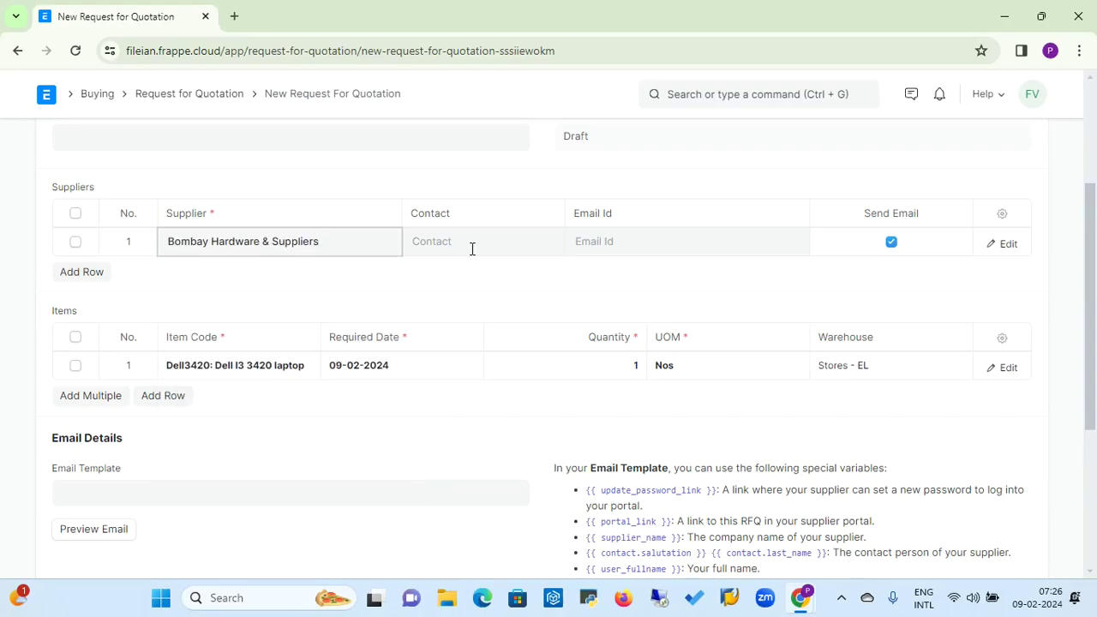
# - Add Super Computers as the second supplier of the request for quotation
pyautogui.click(93, 272)
pyautogui.click(198, 273)
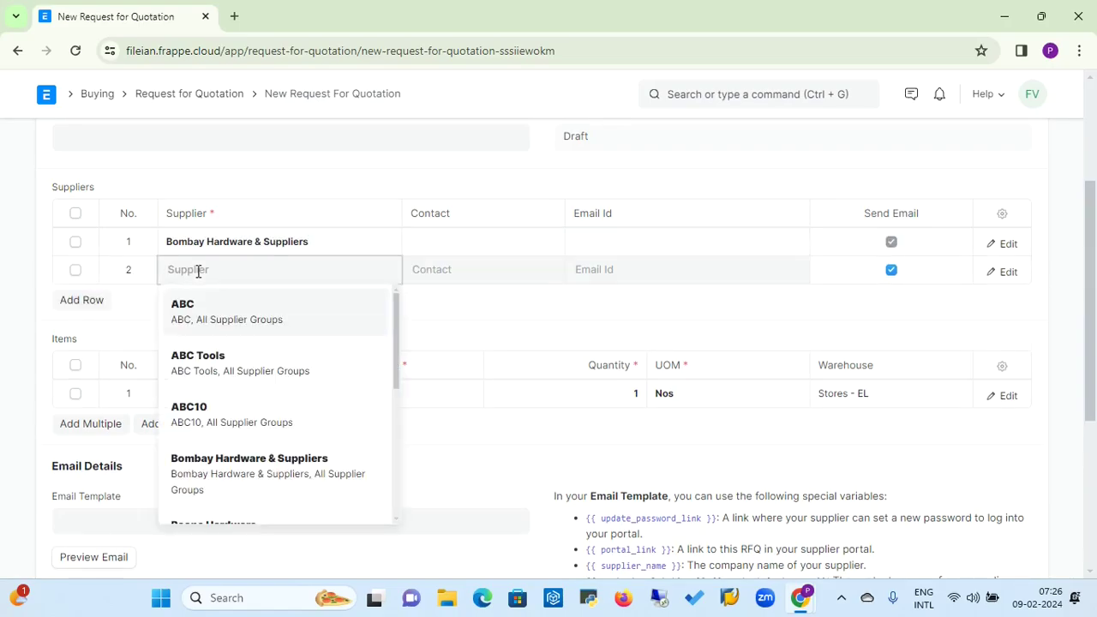
pyautogui.write('su')
pyautogui.click(220, 309)
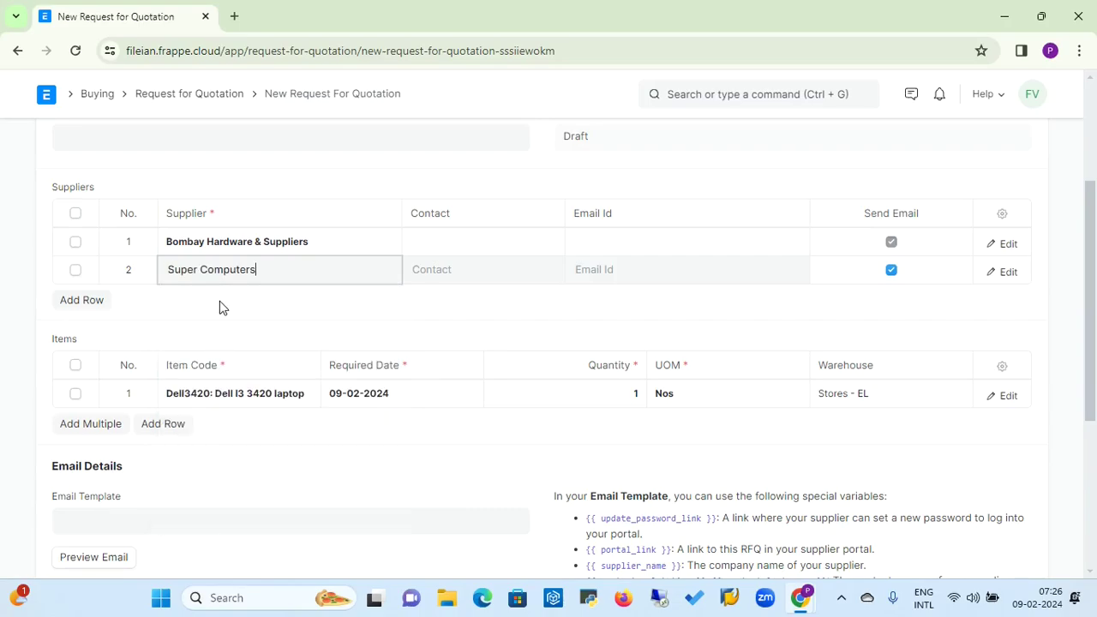
# - Add Poona Hardware as the third supplier of the request for quotation
pyautogui.click(96, 307)
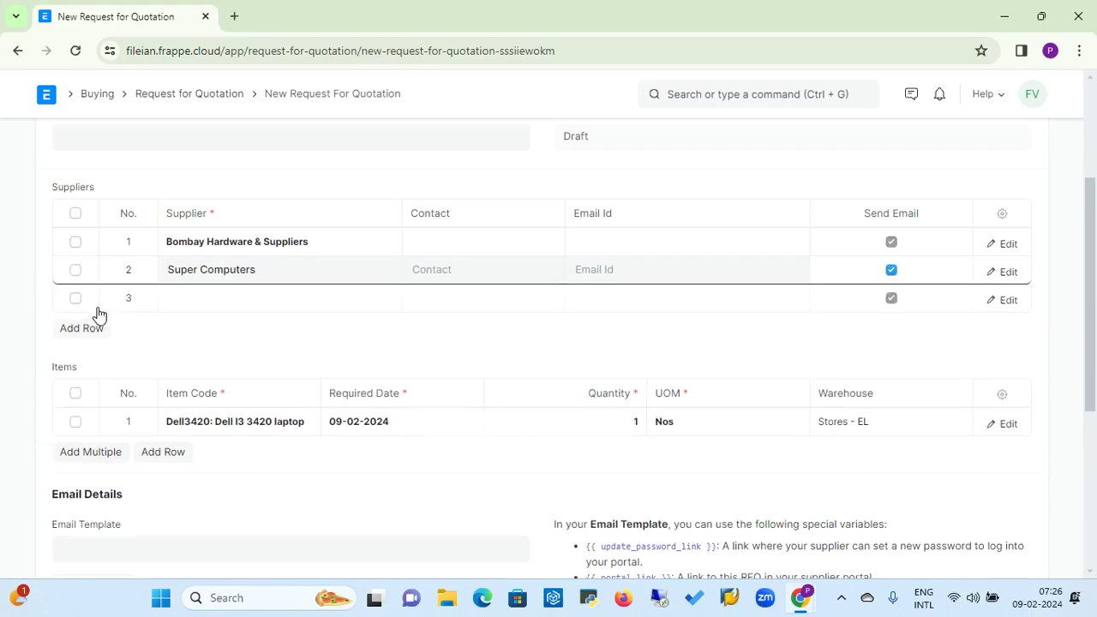
pyautogui.click(185, 302)
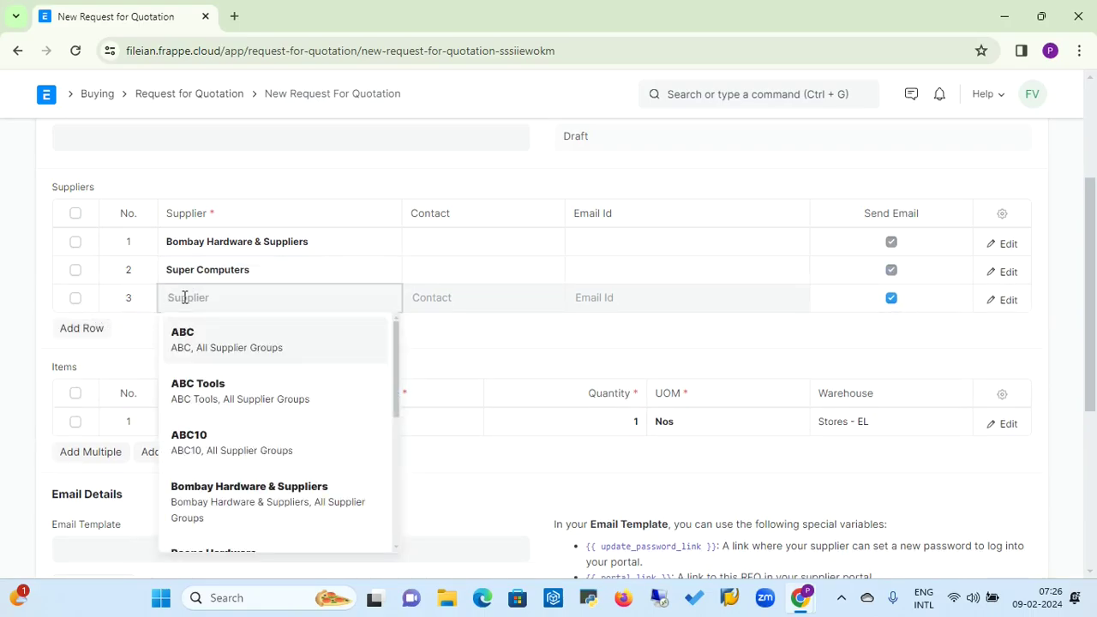
pyautogui.write('poo')
pyautogui.click(248, 333)
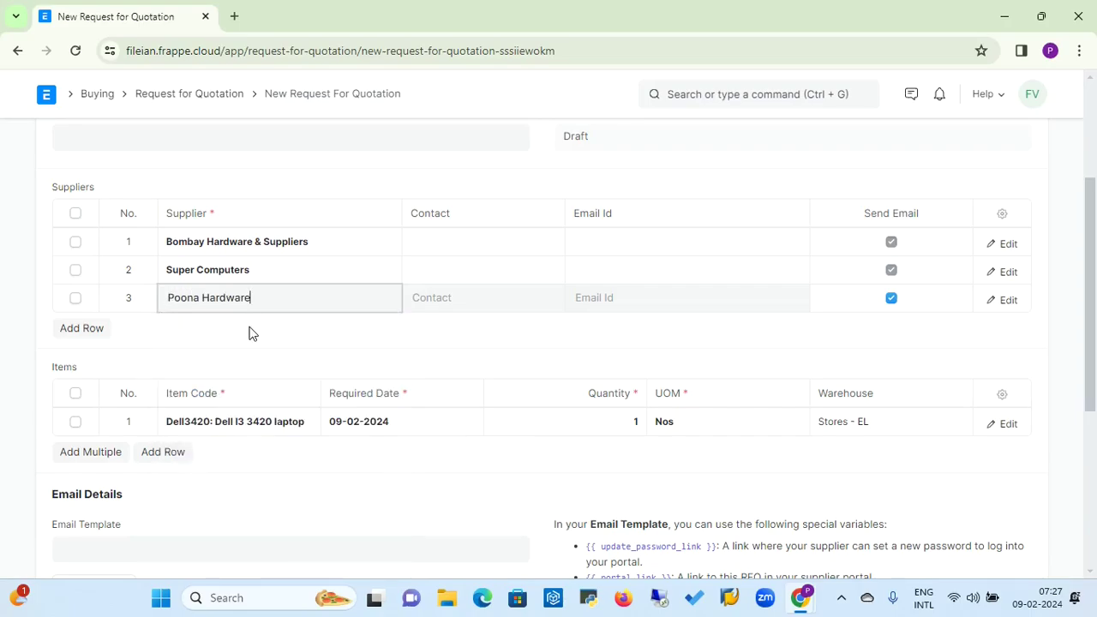
pyautogui.click(249, 333)
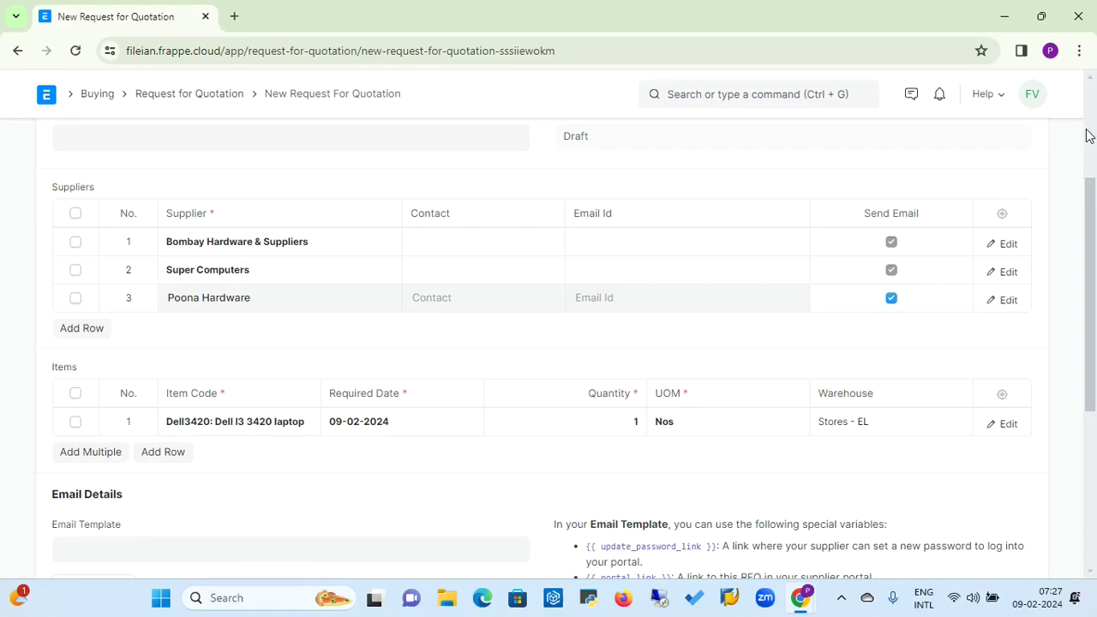
# - Save the request for quotation and submit it permanently
pyautogui.scroll(3, 1087, 136)
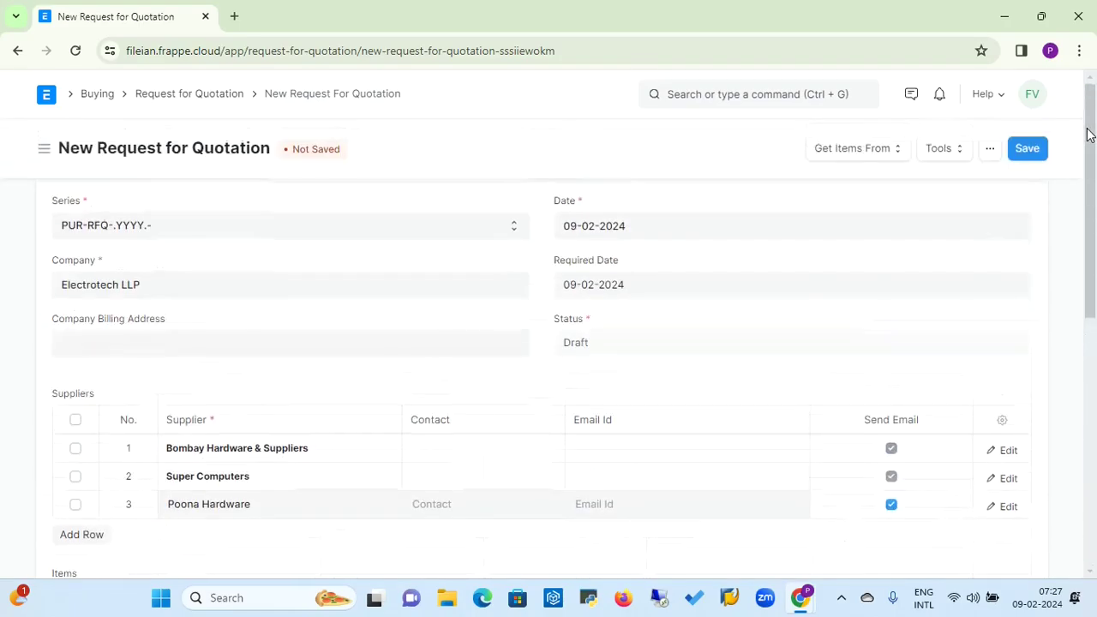
pyautogui.click(1031, 150)
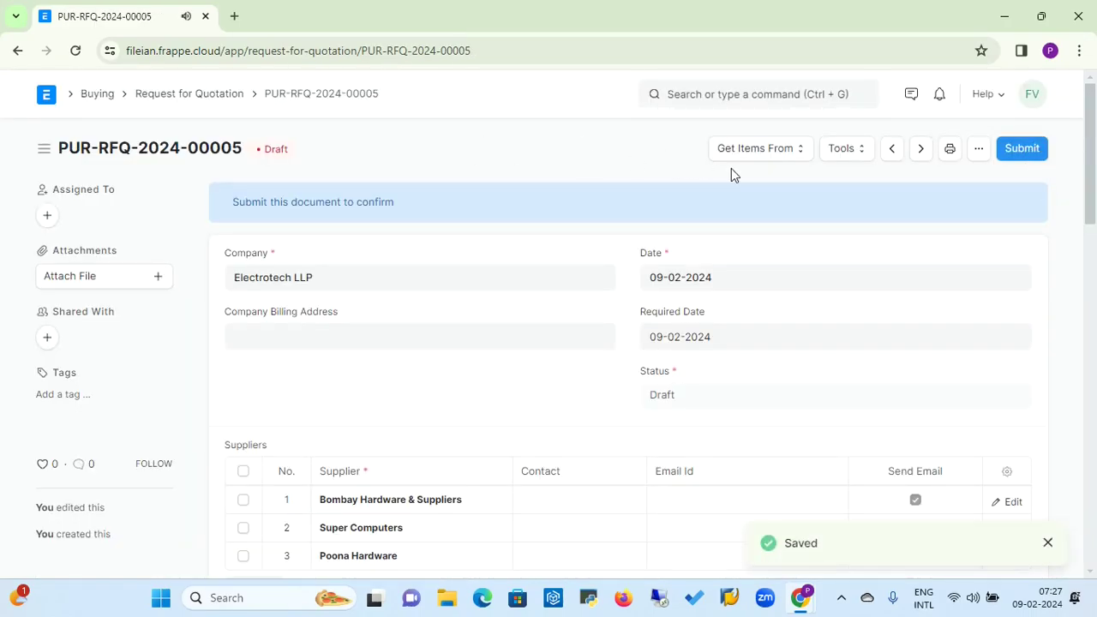
pyautogui.click(1024, 150)
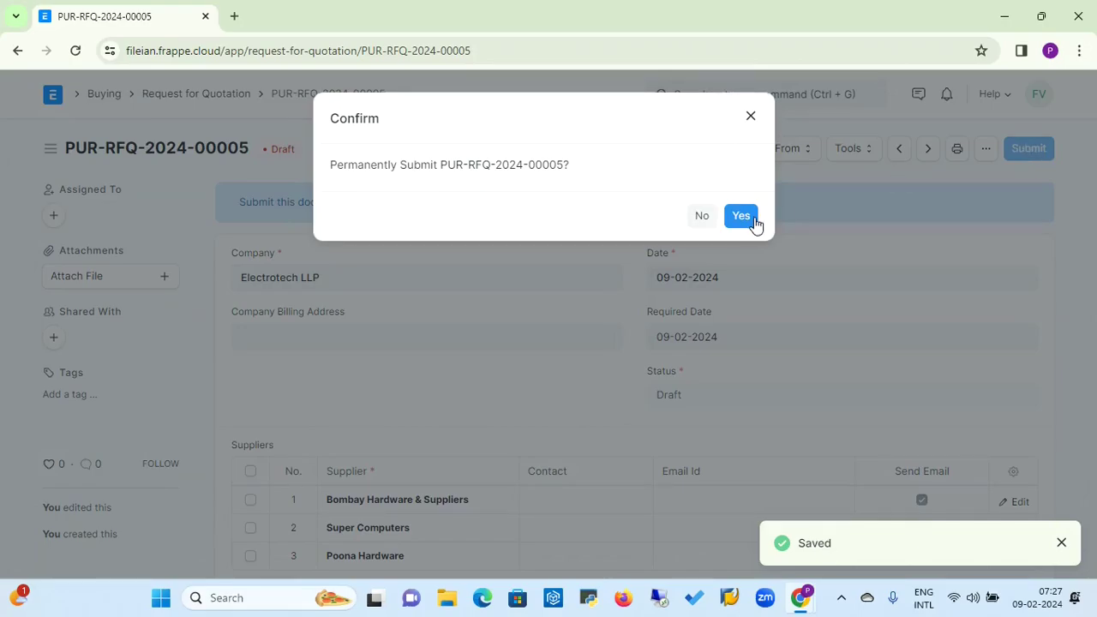
pyautogui.click(749, 219)
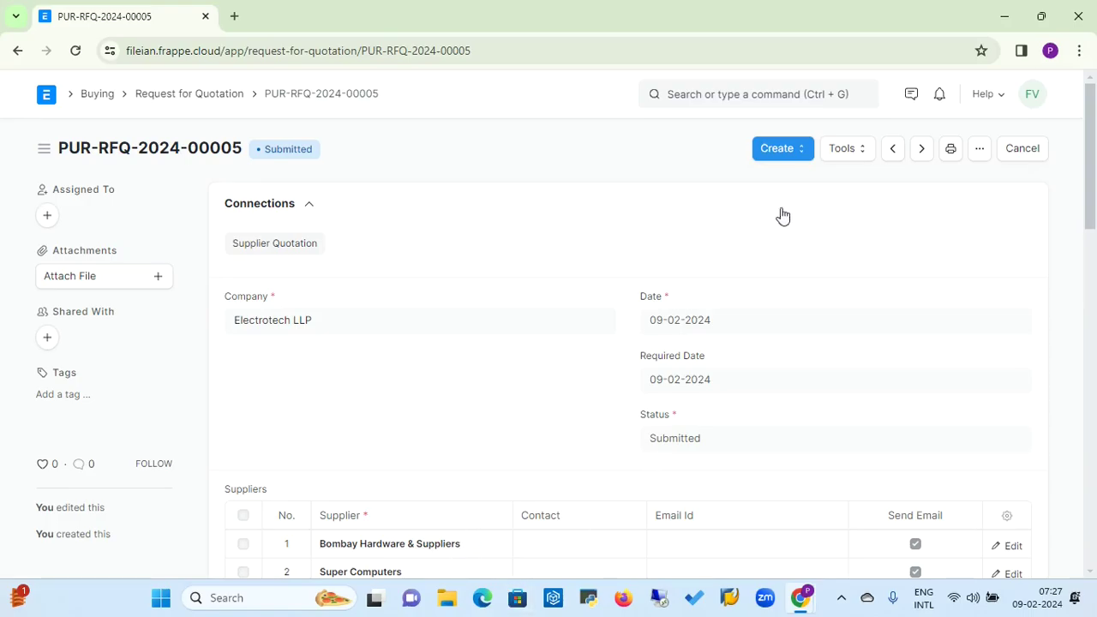
# - Start a supplier quotation from the request for quotation and choose Bombay Hardware & Suppliers as its supplier
pyautogui.click(804, 157)
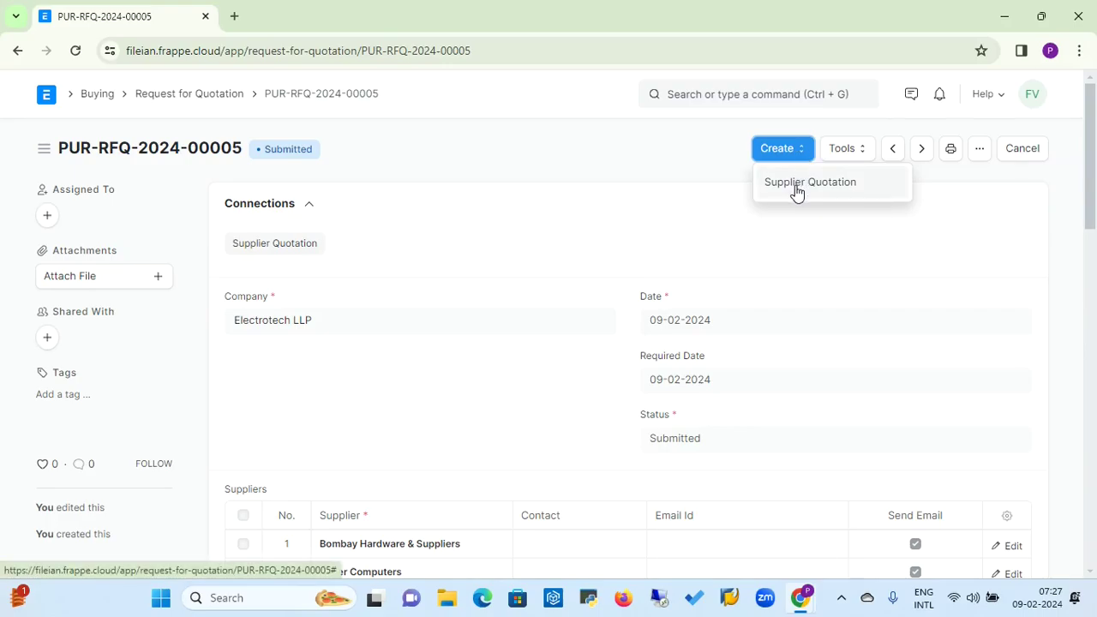
pyautogui.click(795, 184)
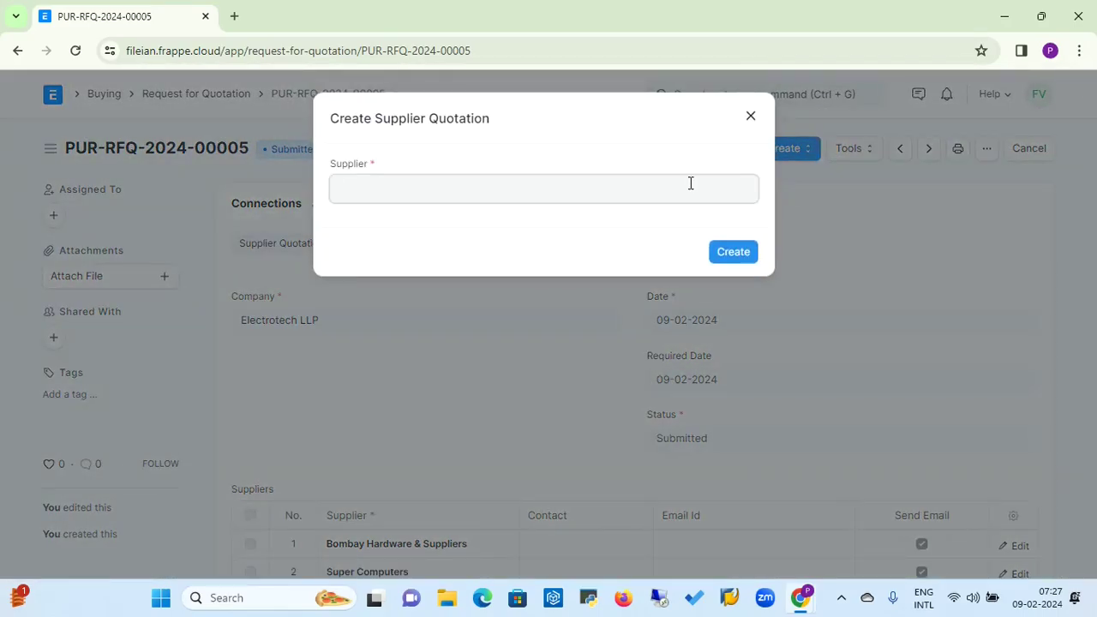
pyautogui.click(690, 183)
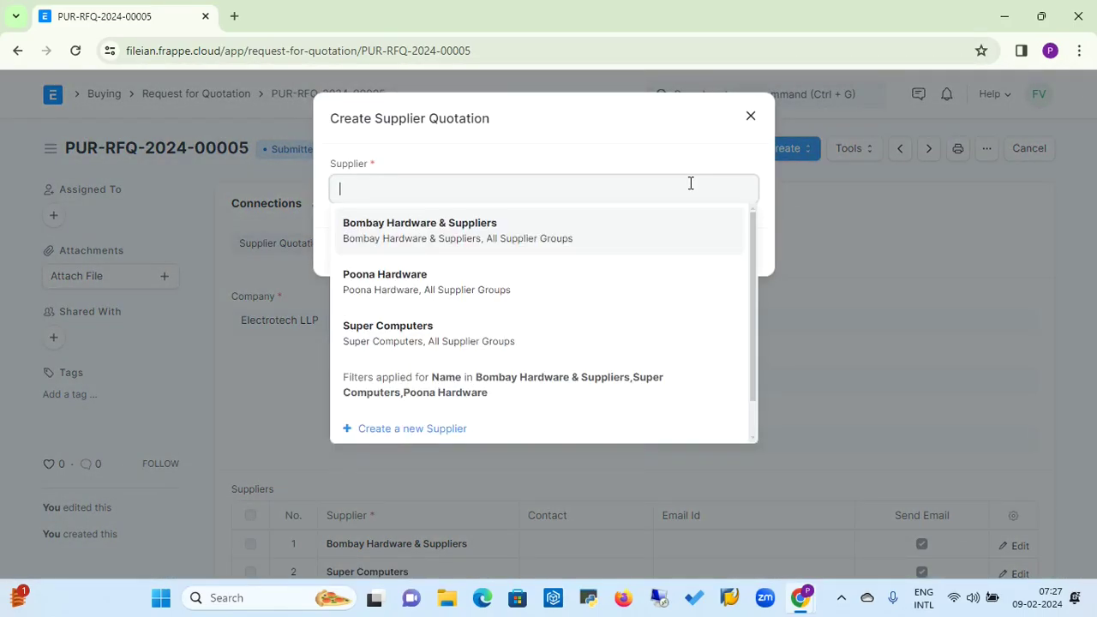
pyautogui.click(495, 239)
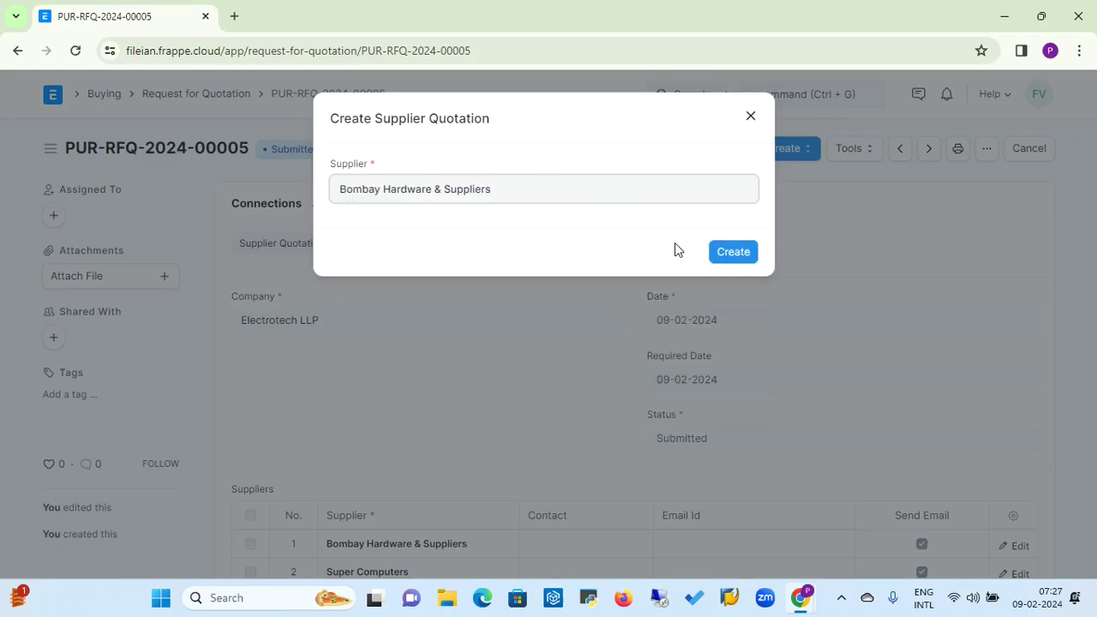
# - Clear the chosen supplier and select Bombay Hardware & Suppliers again for the supplier quotation
pyautogui.press('BackSpace')
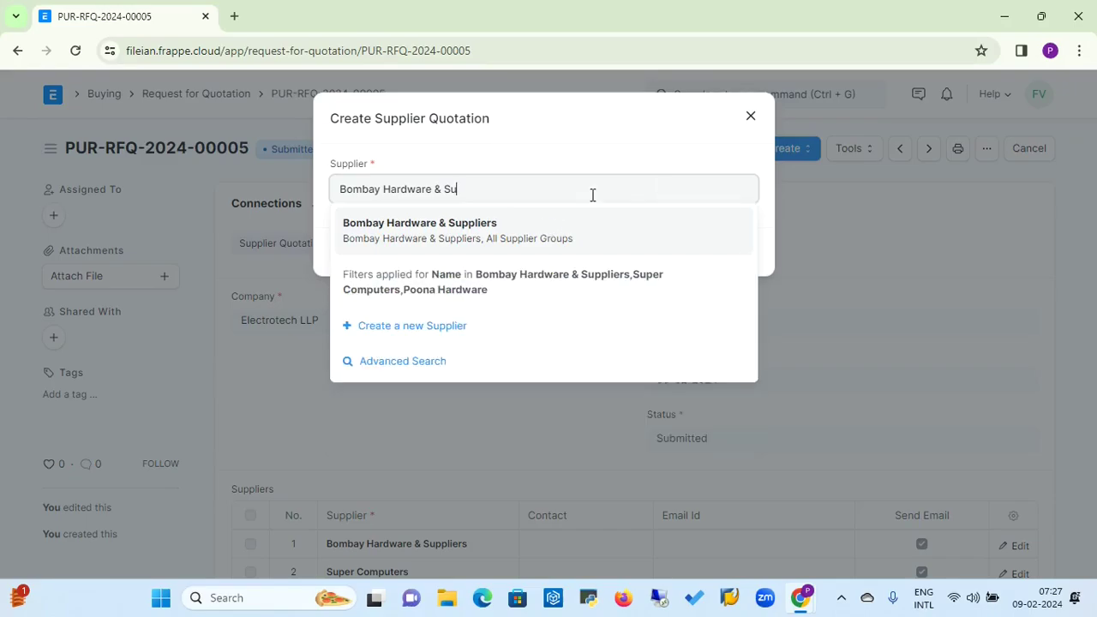
pyautogui.press('BackSpace')
pyautogui.press('BackSpace')
pyautogui.press('BackSpace')
pyautogui.press('BackSpace')
pyautogui.press('BackSpace')
pyautogui.press('BackSpace')
pyautogui.press('BackSpace')
pyautogui.press('BackSpace')
pyautogui.press('BackSpace')
pyautogui.press('BackSpace')
pyautogui.press('BackSpace')
pyautogui.press('BackSpace')
pyautogui.press('BackSpace')
pyautogui.press('BackSpace')
pyautogui.press('BackSpace')
pyautogui.press('BackSpace')
pyautogui.press('BackSpace')
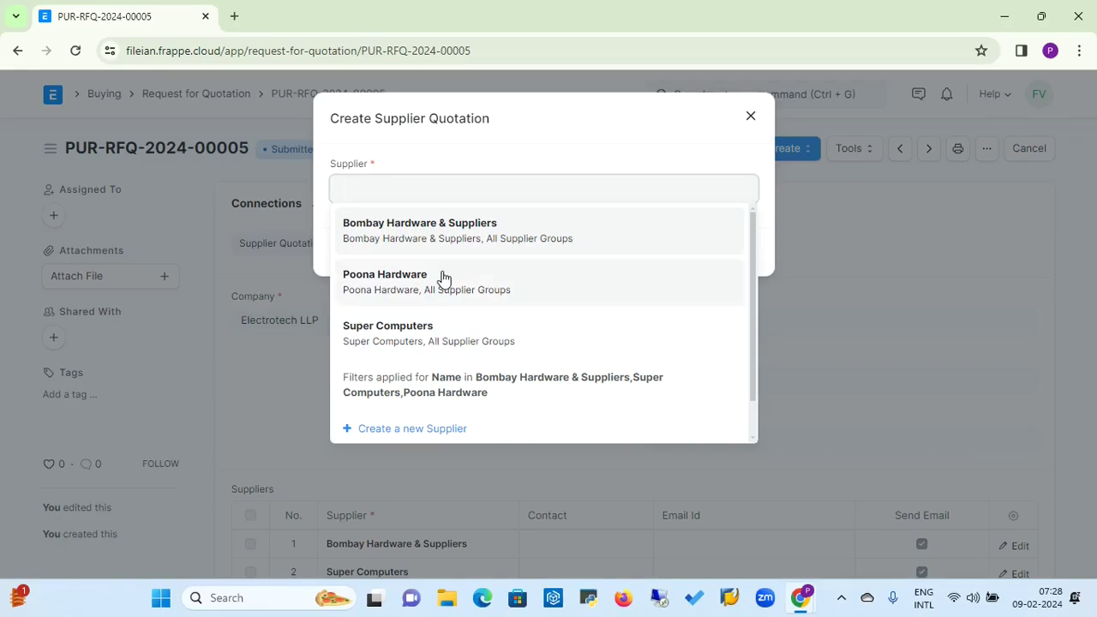
pyautogui.click(457, 228)
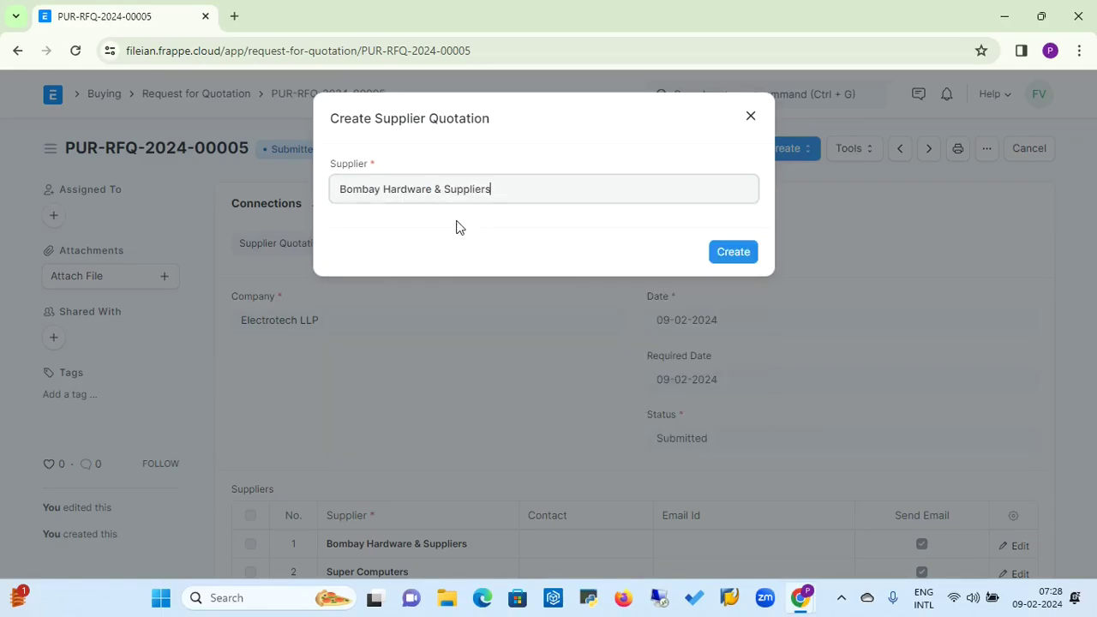
# - Create the supplier quotation for the chosen supplier, check the laptop's rate, then save and submit the quotation permanently
pyautogui.click(736, 253)
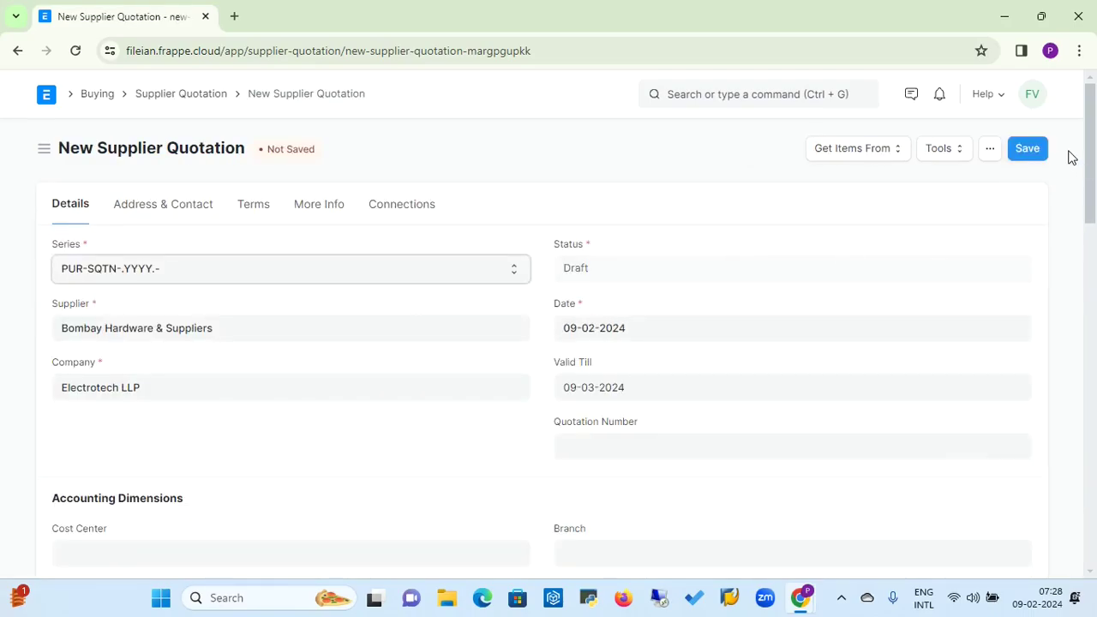
pyautogui.moveTo(1094, 143); pyautogui.dragTo(1086, 226)
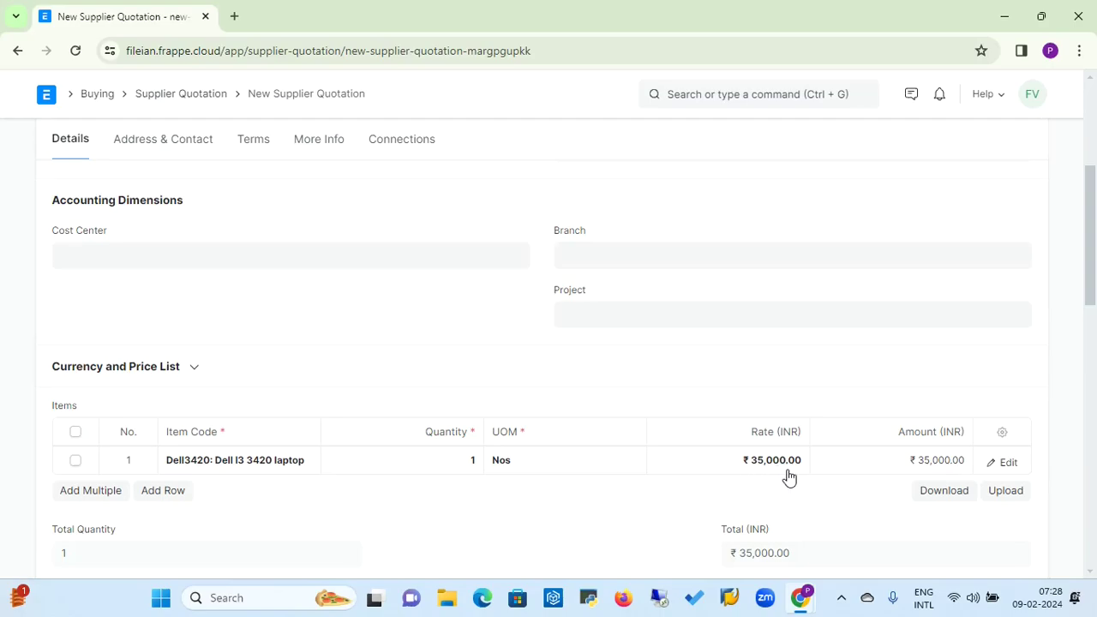
pyautogui.scroll(4, 1096, 146)
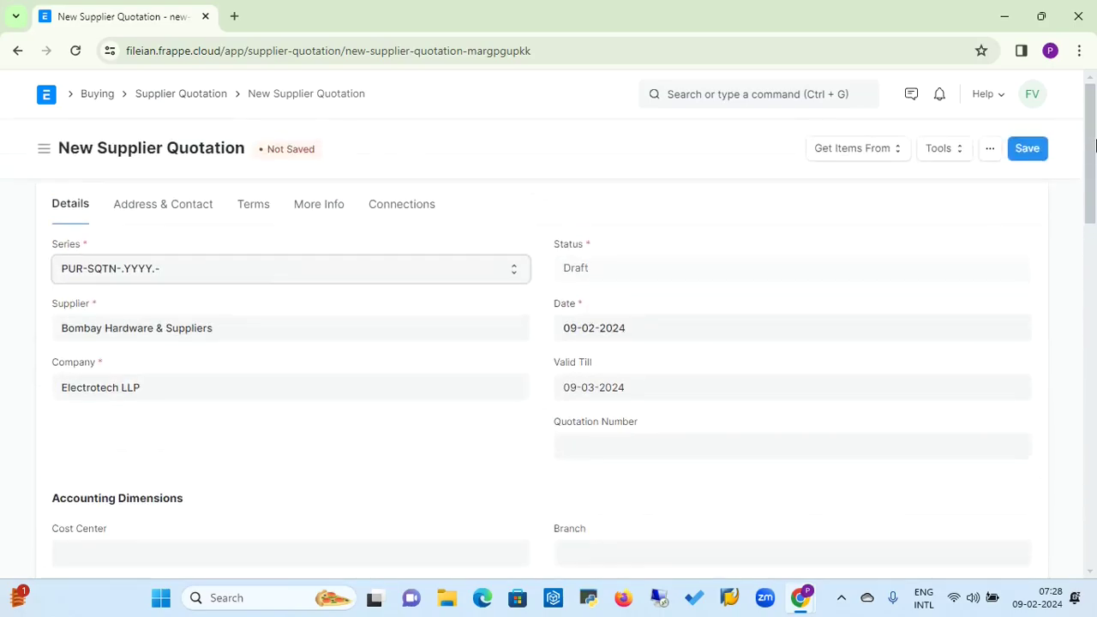
pyautogui.click(1034, 150)
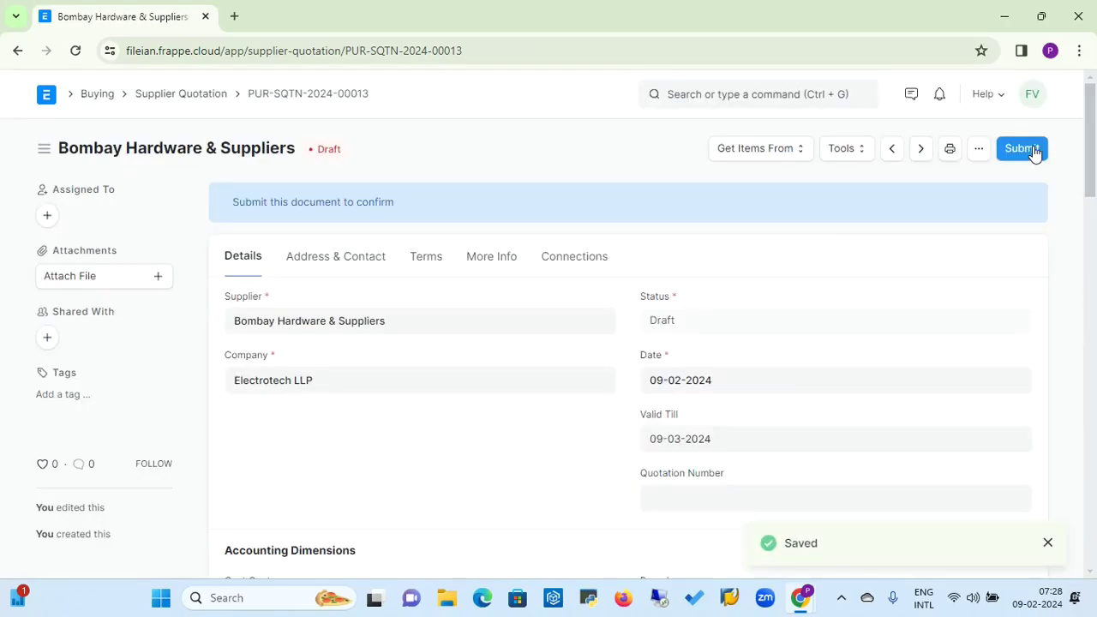
pyautogui.click(1022, 149)
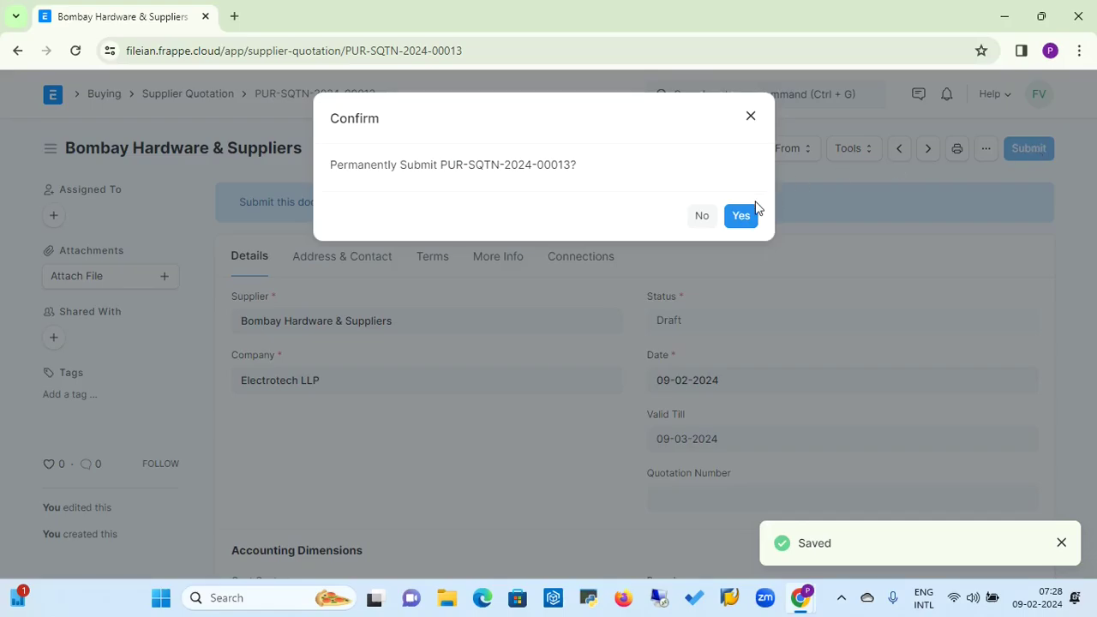
pyautogui.click(742, 217)
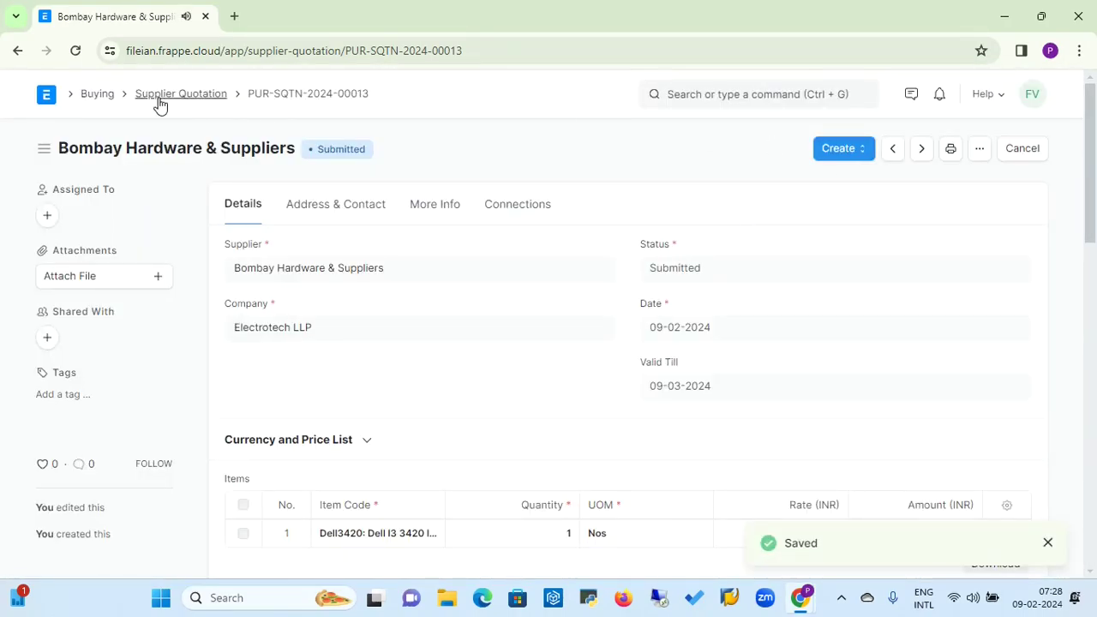
# - Go to the Buying workspace's requests for quotation and open the most recently submitted one
pyautogui.click(47, 101)
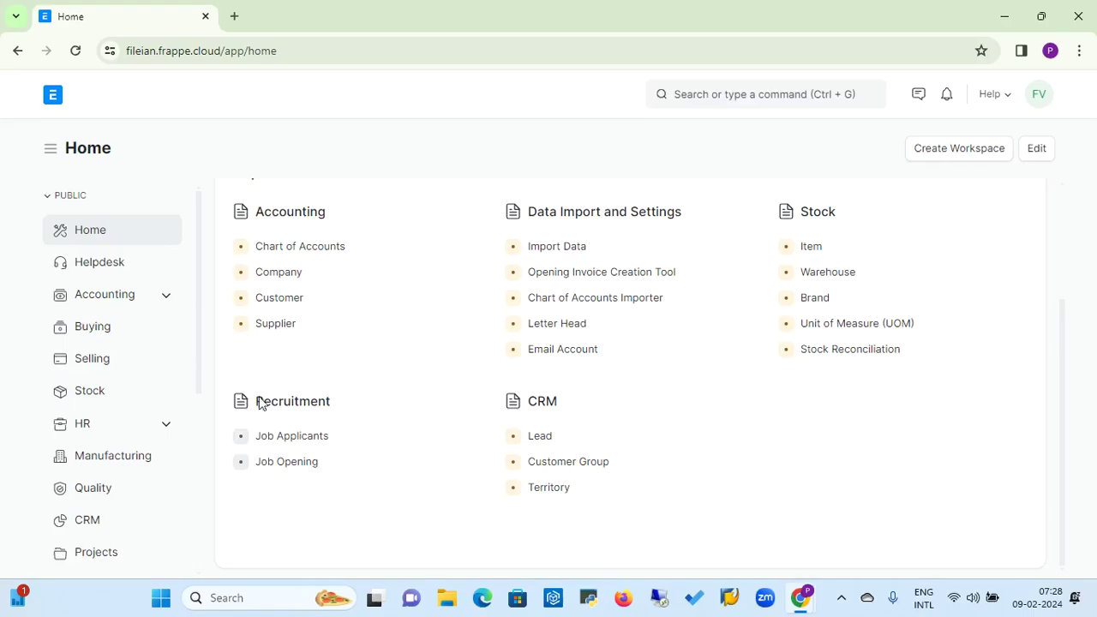
pyautogui.click(117, 331)
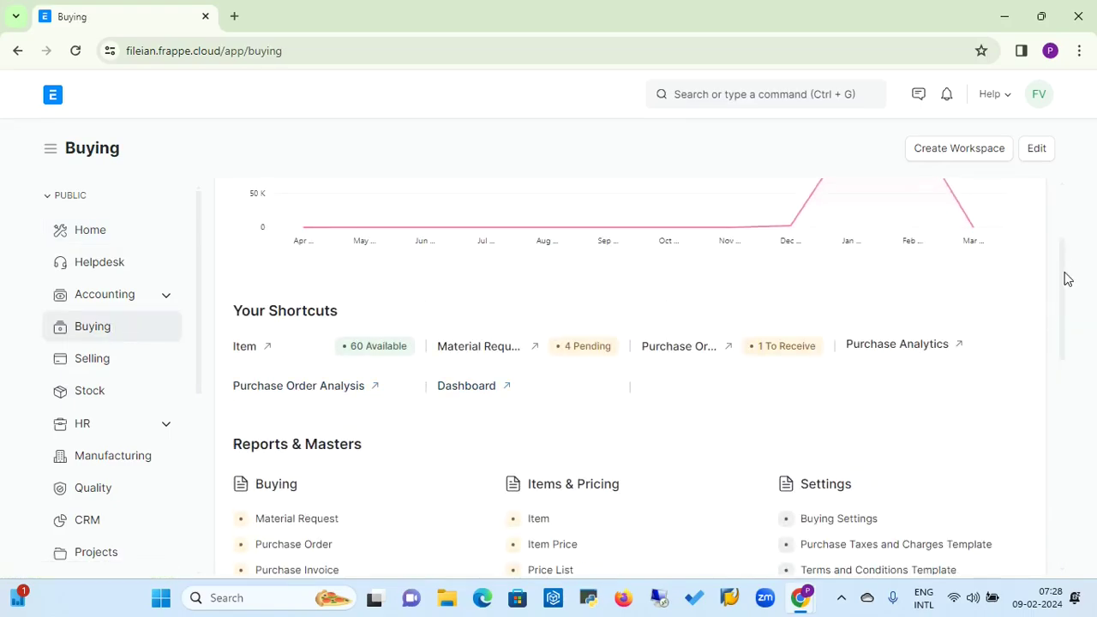
pyautogui.moveTo(1067, 279); pyautogui.dragTo(1061, 309)
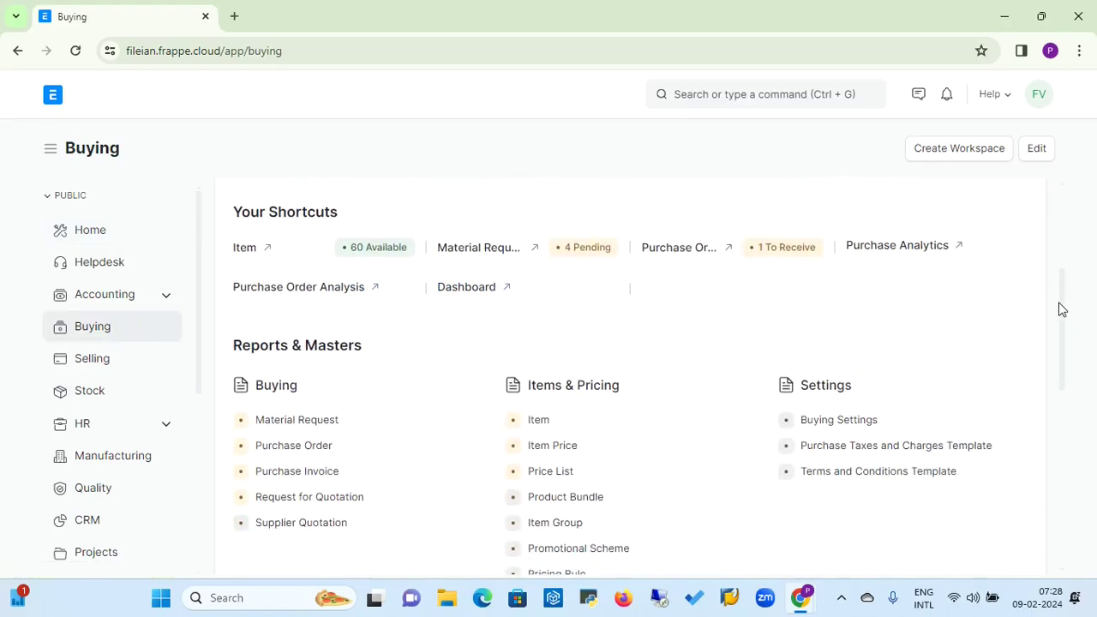
pyautogui.click(314, 497)
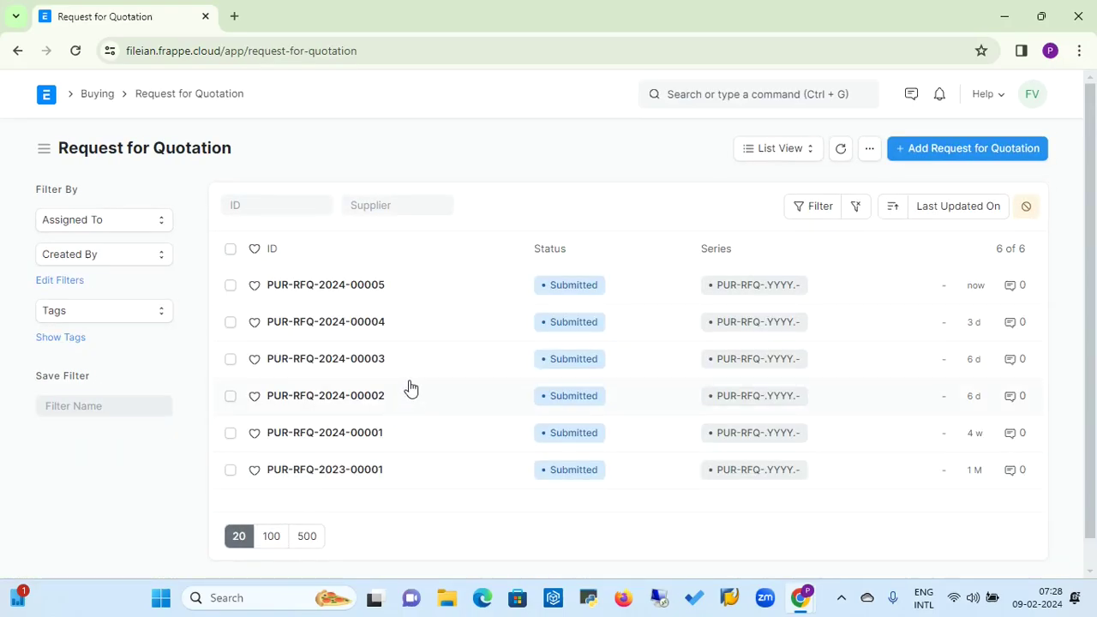
pyautogui.click(338, 289)
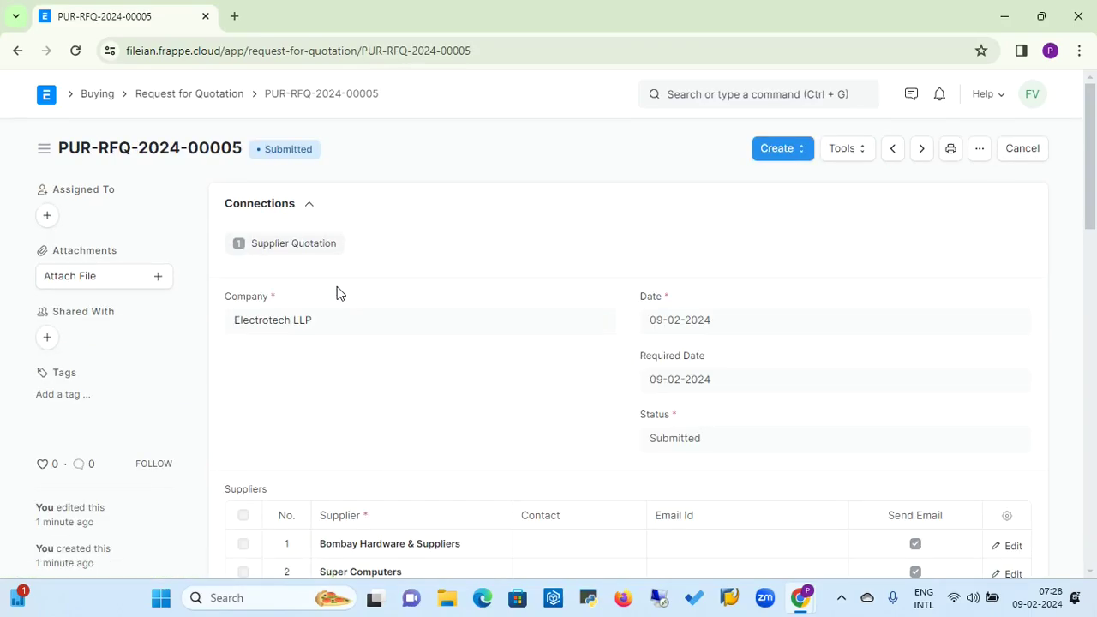
# - Create a supplier quotation for Poona Hardware from the open request for quotation
pyautogui.click(802, 158)
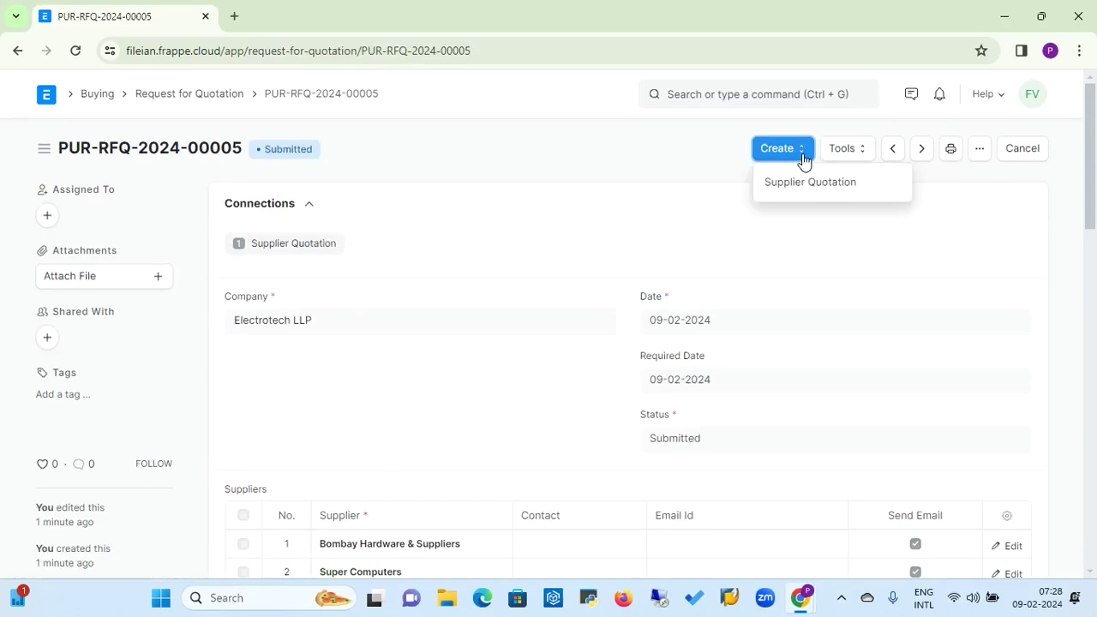
pyautogui.click(801, 196)
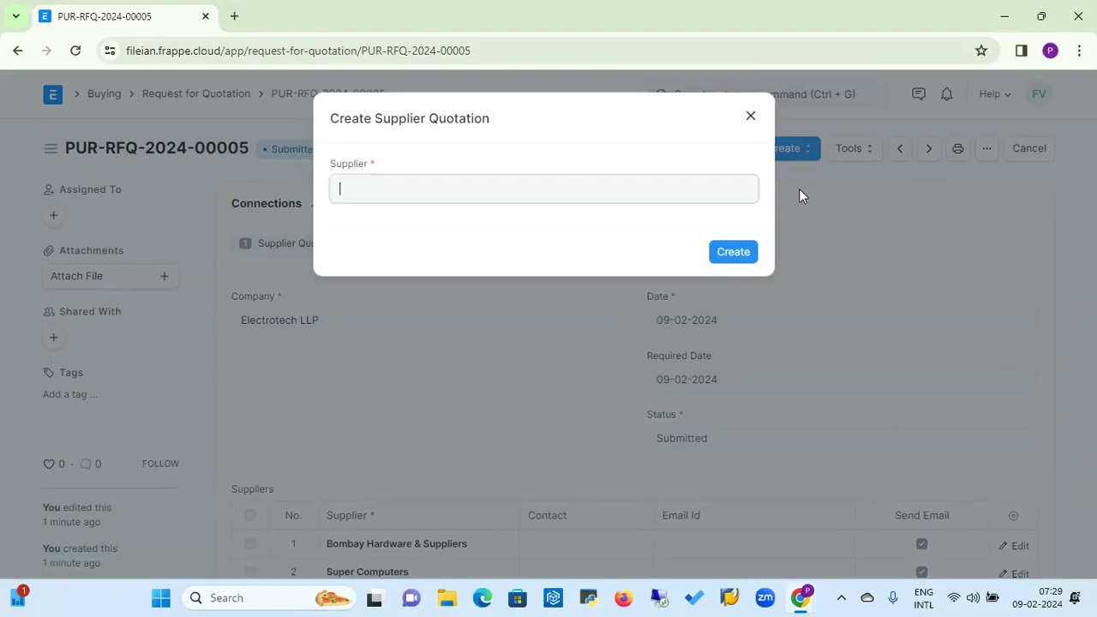
pyautogui.click(634, 194)
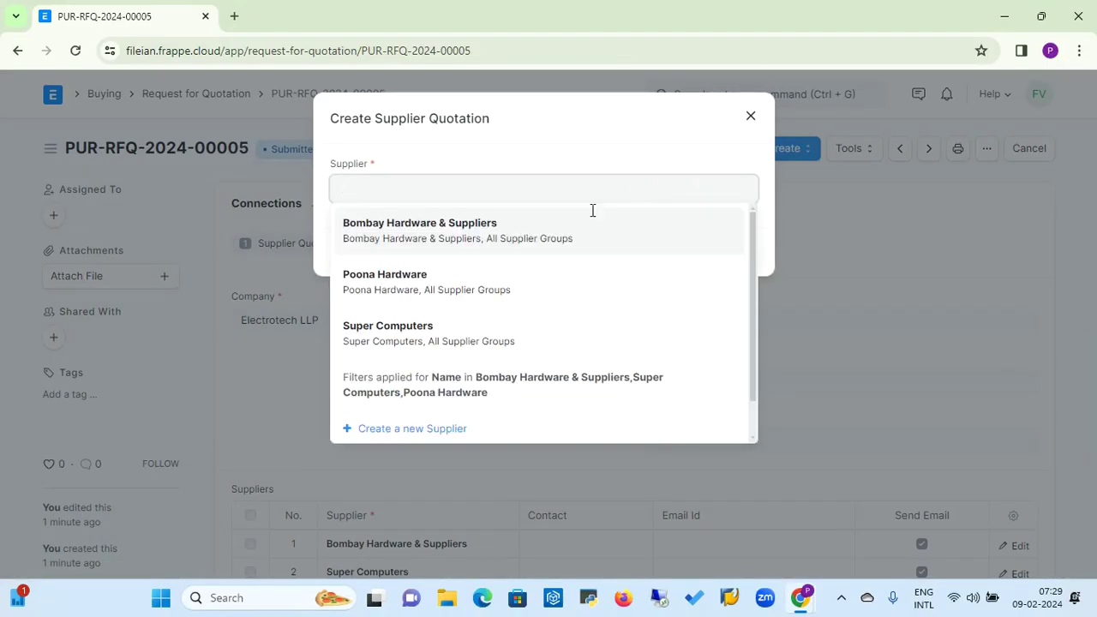
pyautogui.click(465, 287)
pyautogui.click(724, 259)
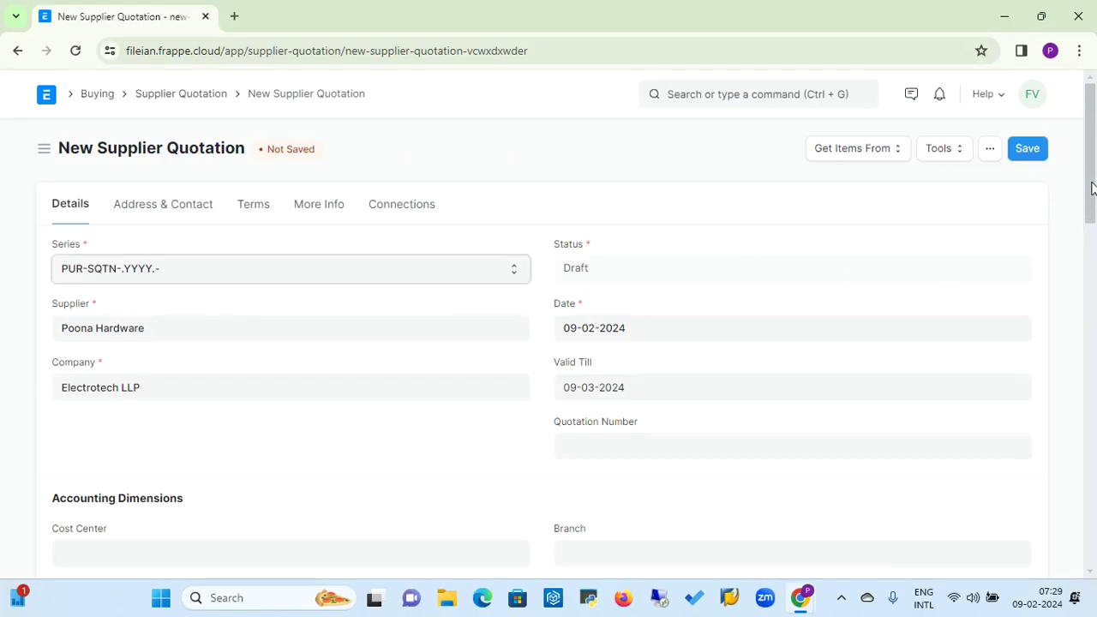
# - Enter 123 as the quotation number and set the Dell laptop's rate to 40,000 INR in the supplier quotation's items
pyautogui.rightClick(1093, 212)
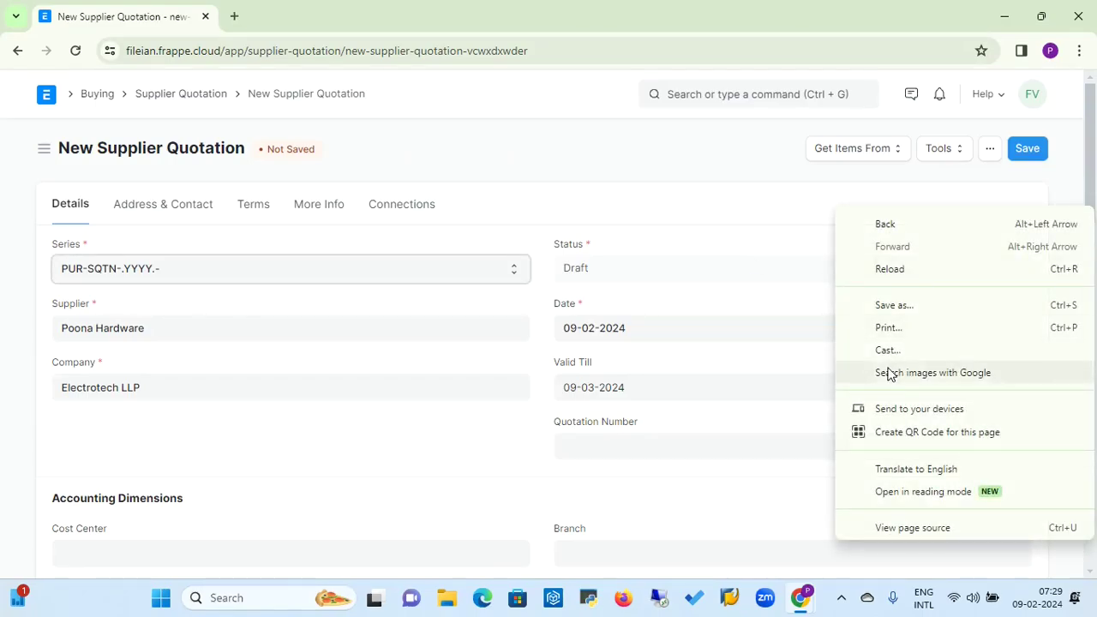
pyautogui.click(605, 447)
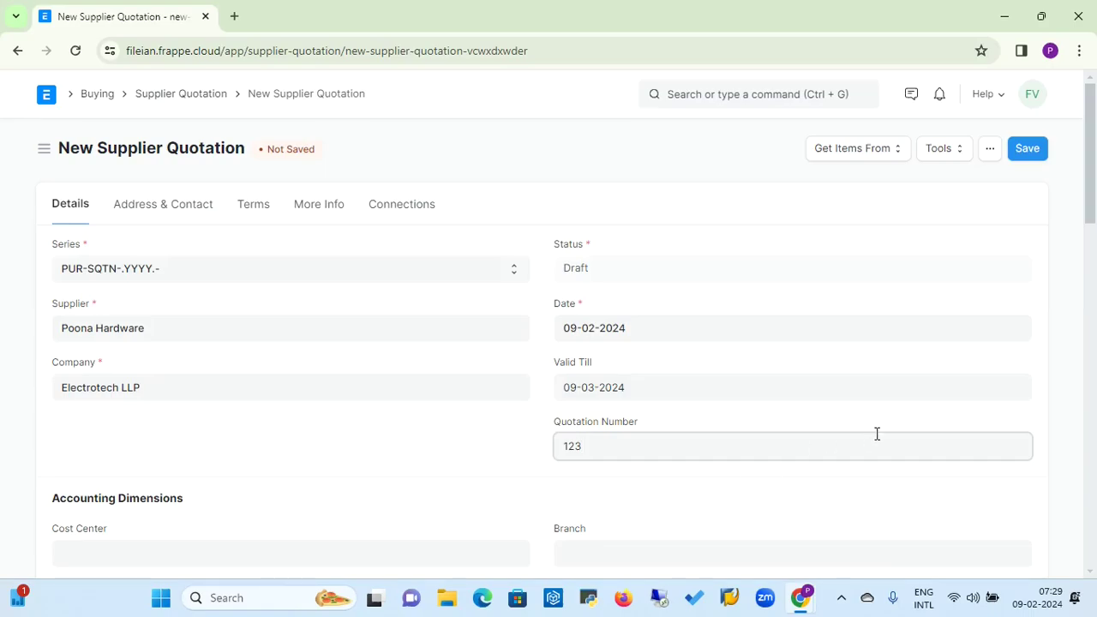
pyautogui.rightClick(1094, 227)
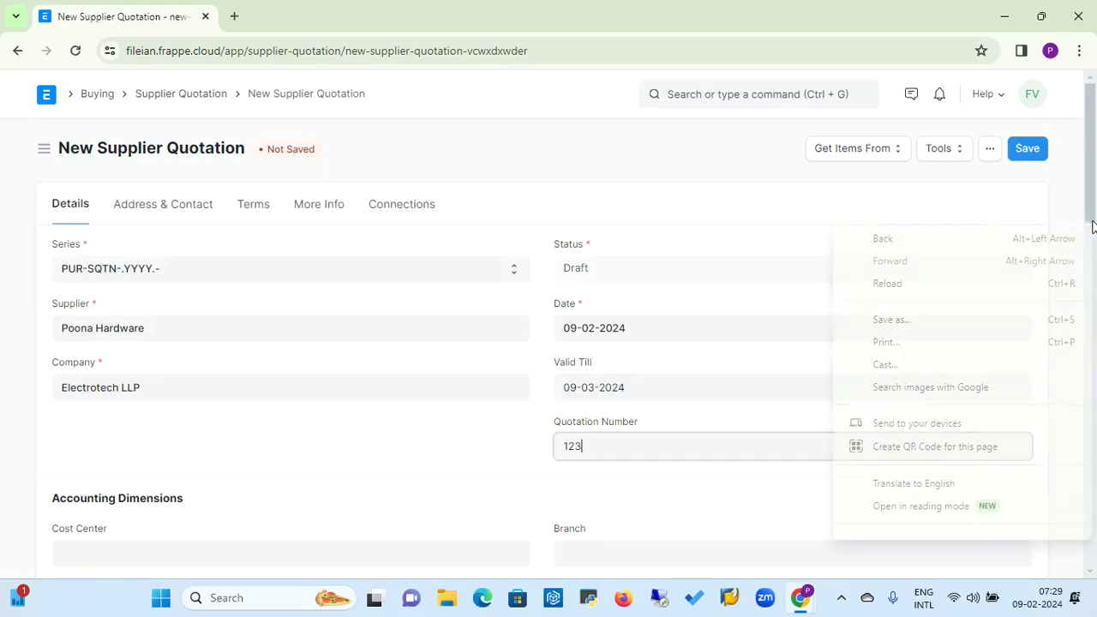
pyautogui.click(1095, 205)
pyautogui.moveTo(1094, 205); pyautogui.dragTo(1094, 326)
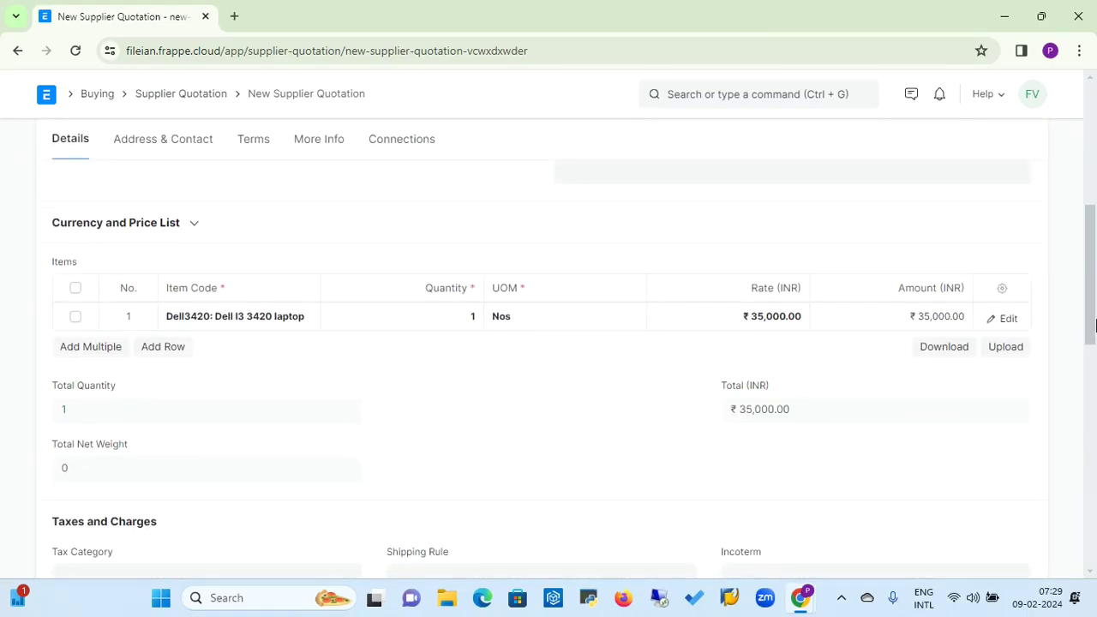
pyautogui.click(785, 321)
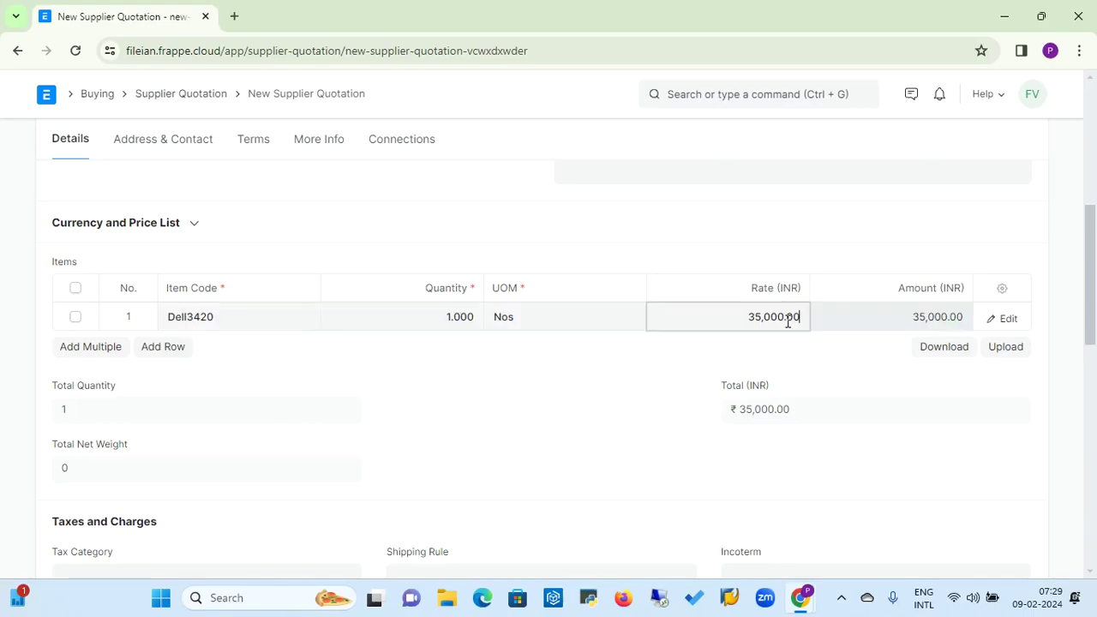
pyautogui.write('40,000')
pyautogui.click(887, 228)
# - Save the Poona Hardware supplier quotation and submit it permanently
pyautogui.scroll(10, 1094, 133)
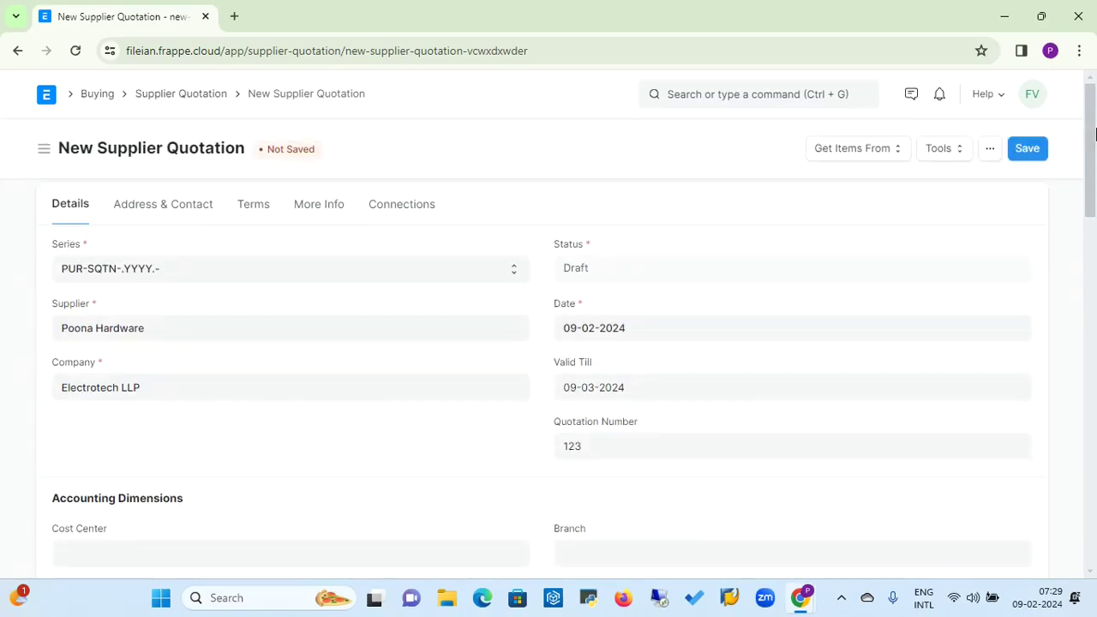
pyautogui.click(1033, 149)
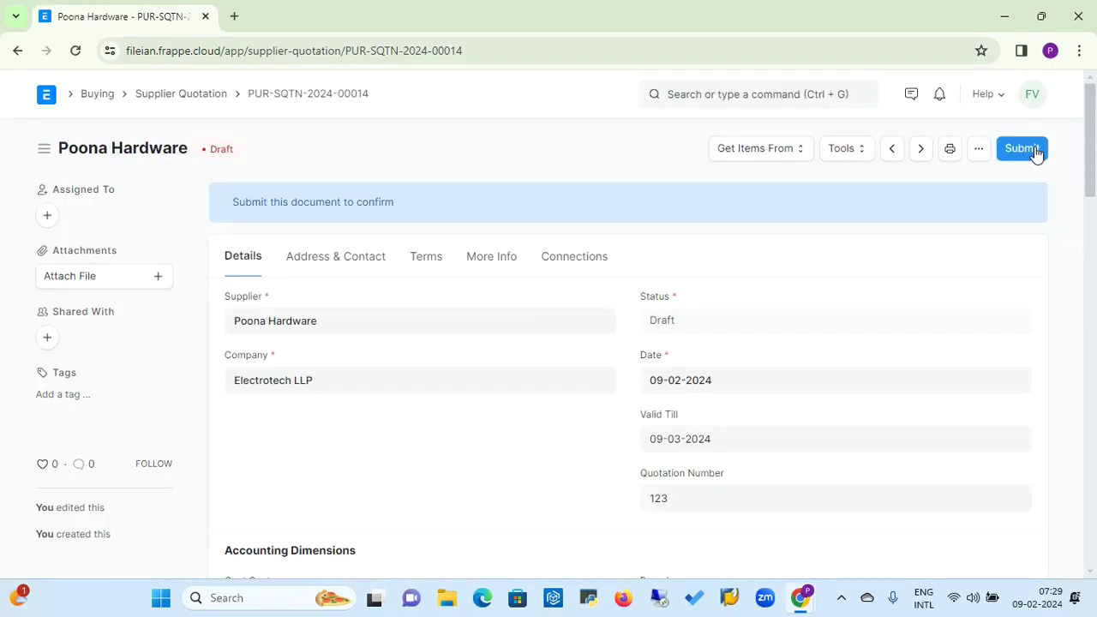
pyautogui.click(1022, 149)
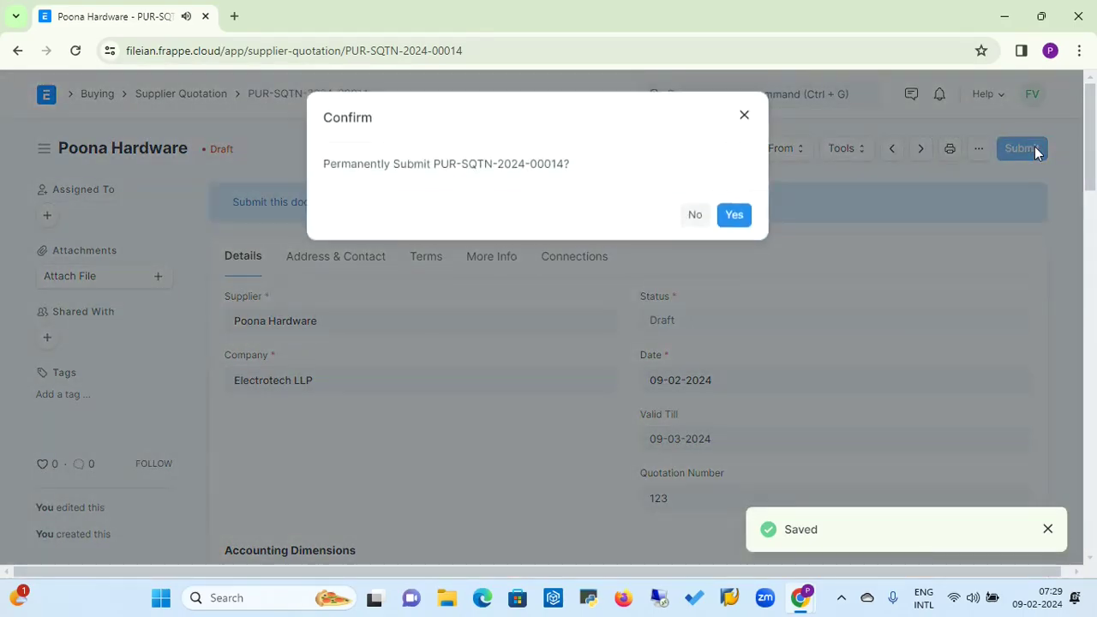
pyautogui.click(741, 218)
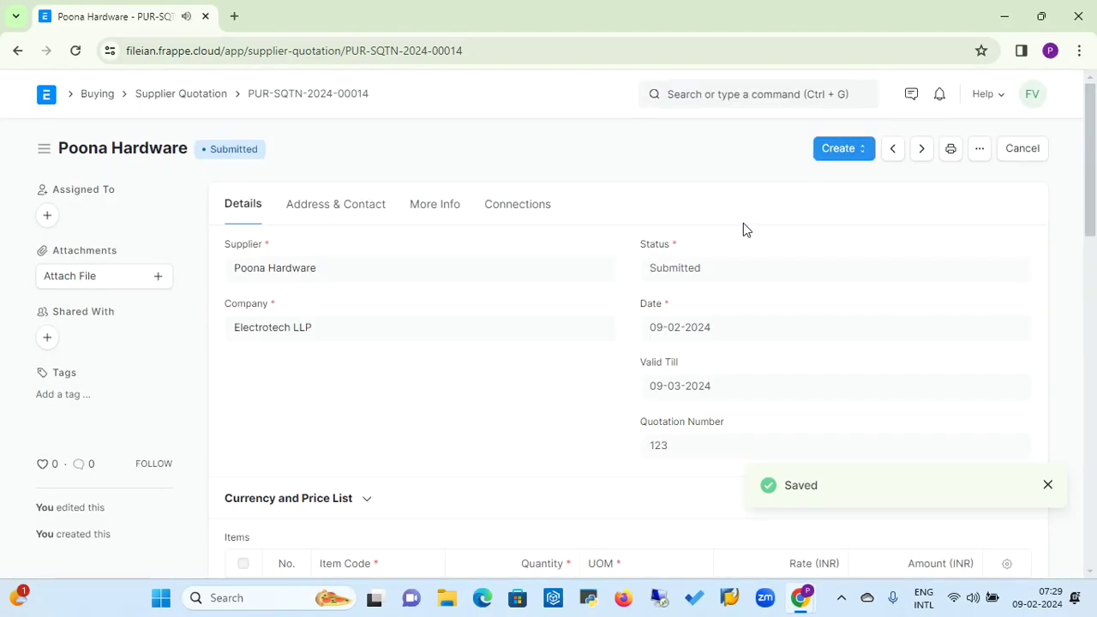
# - Return to the Buying workspace's requests for quotation and open PUR-RFQ-2024-00005
pyautogui.click(99, 96)
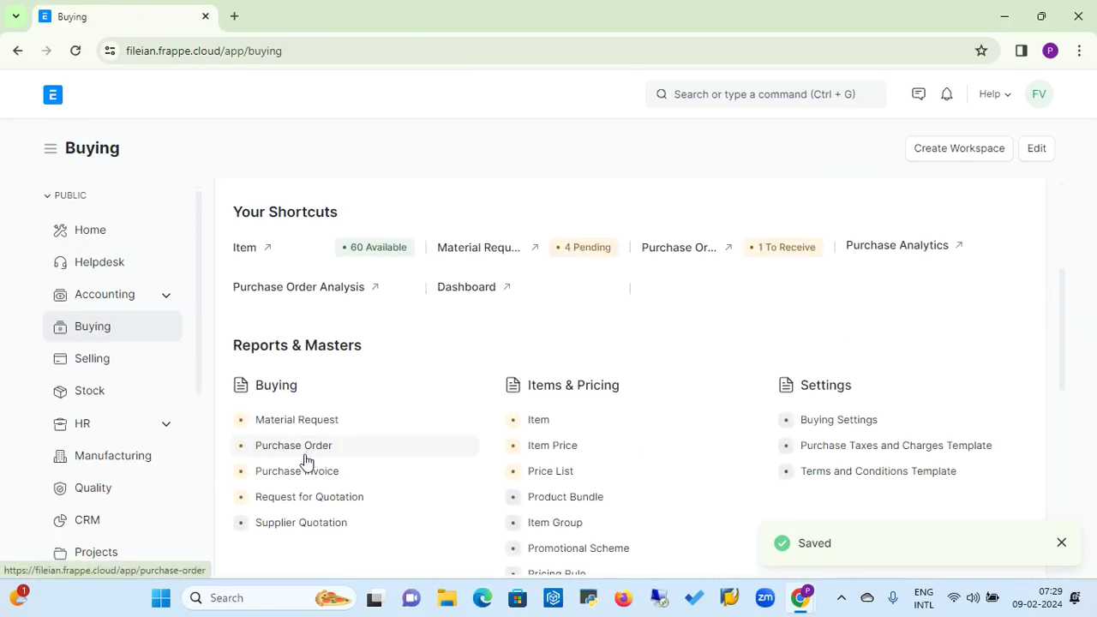
pyautogui.click(304, 501)
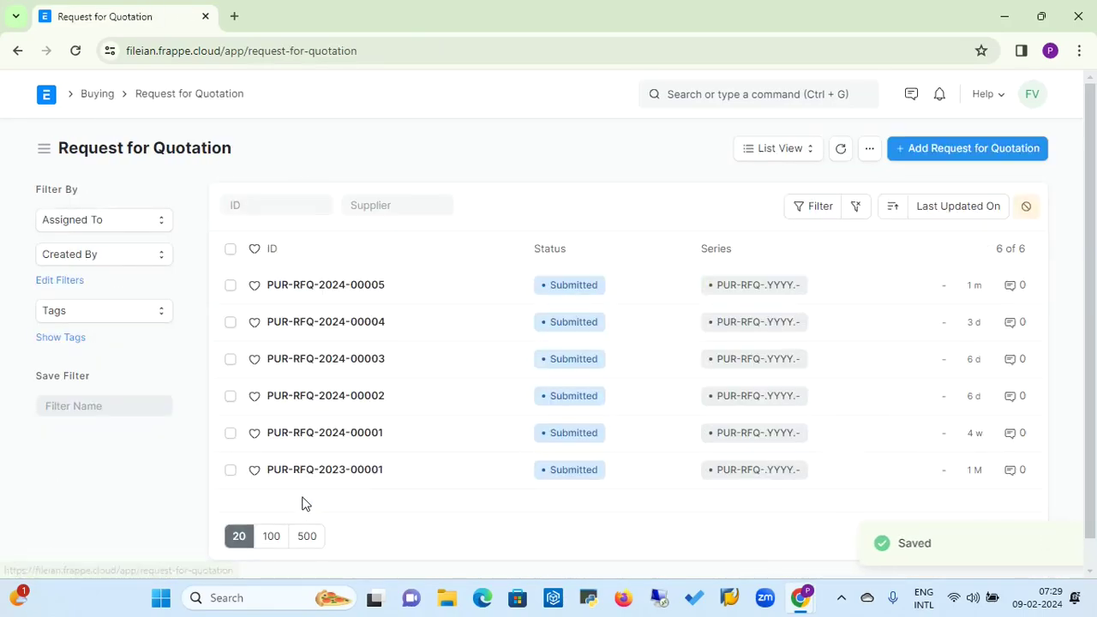
pyautogui.click(354, 290)
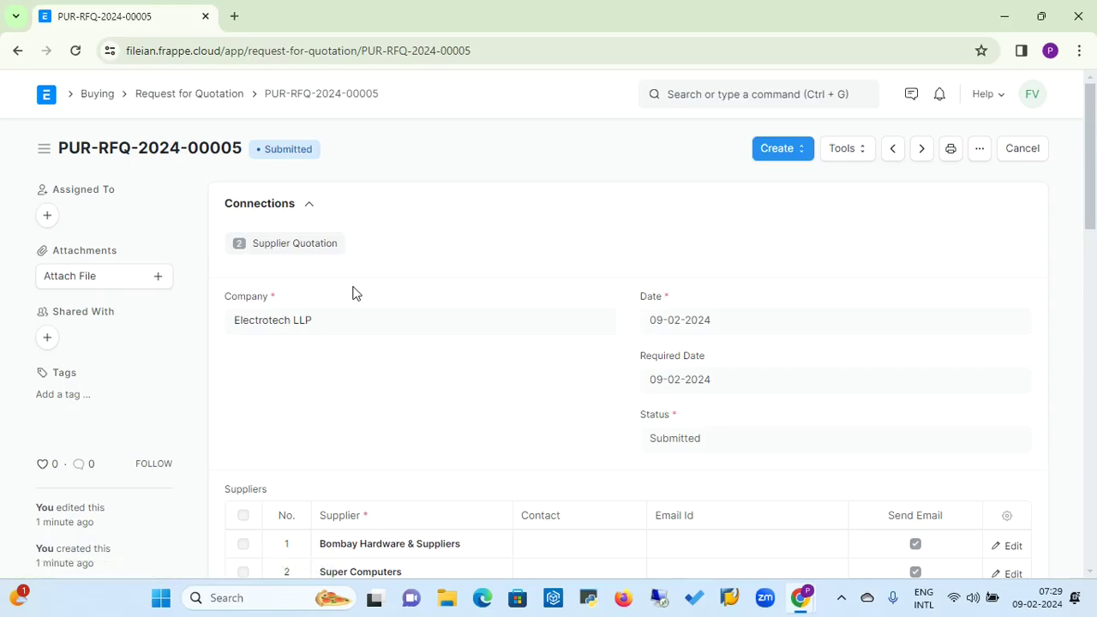
# - Create a supplier quotation for Super Computers from this request for quotation
pyautogui.click(803, 163)
pyautogui.click(798, 184)
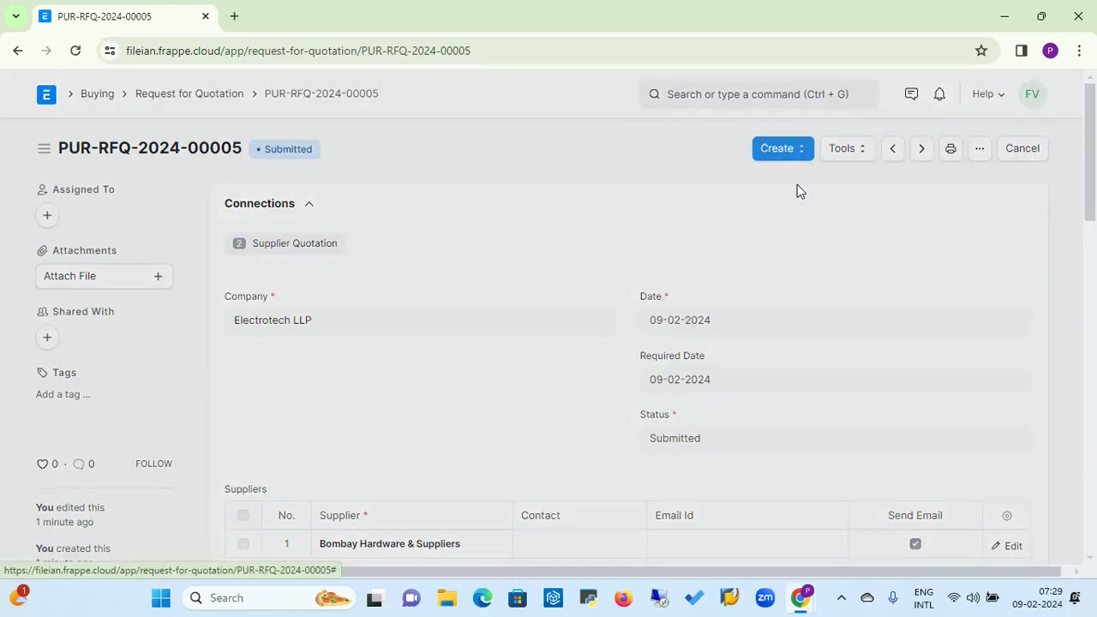
pyautogui.click(588, 193)
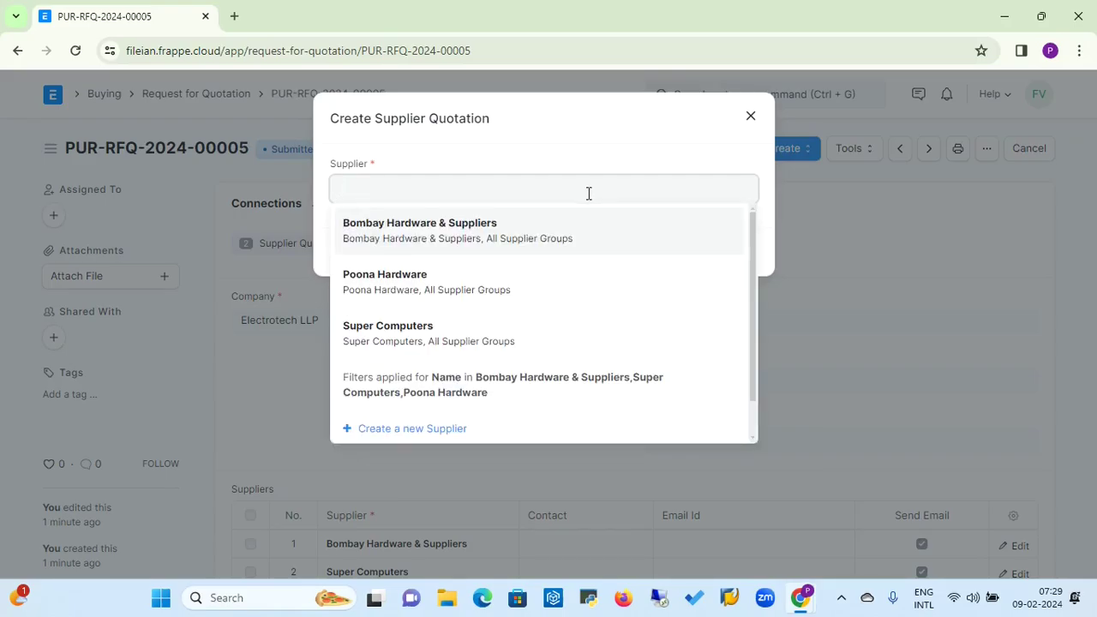
pyautogui.click(416, 324)
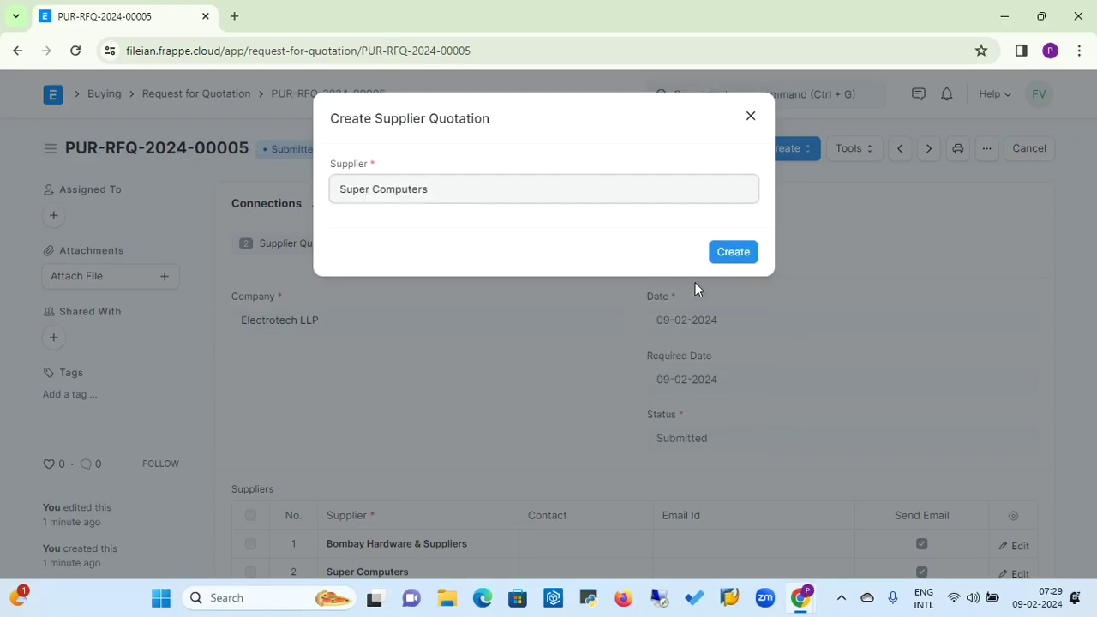
pyautogui.click(737, 255)
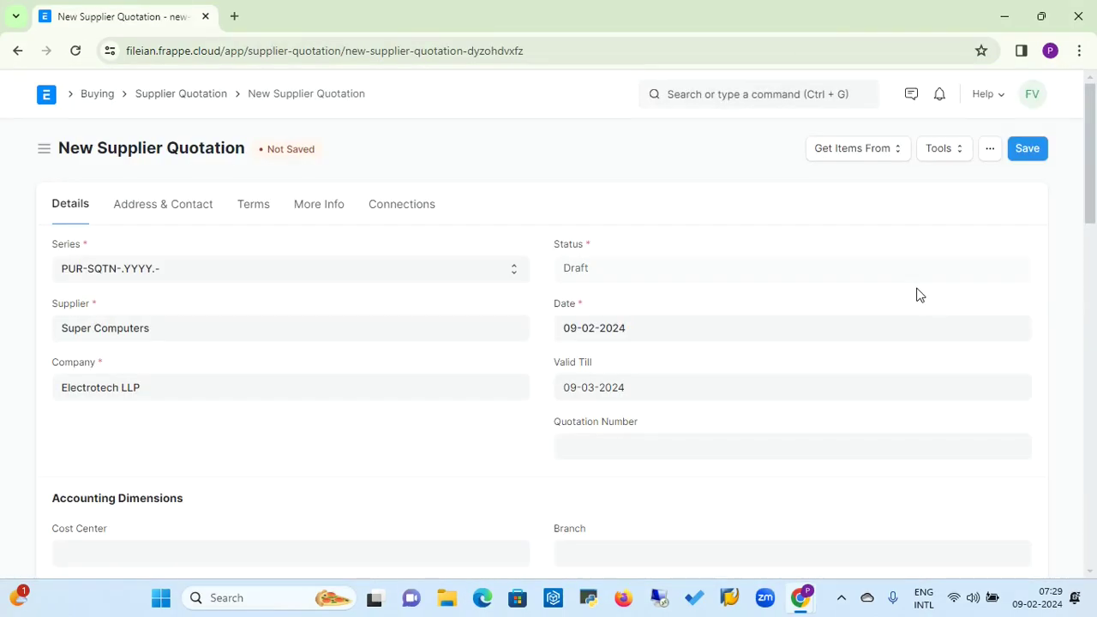
# - Enter 23 as the quotation number and set the Dell laptop's rate to 32,000 INR in the supplier quotation's items
pyautogui.rightClick(1094, 196)
pyautogui.click(565, 449)
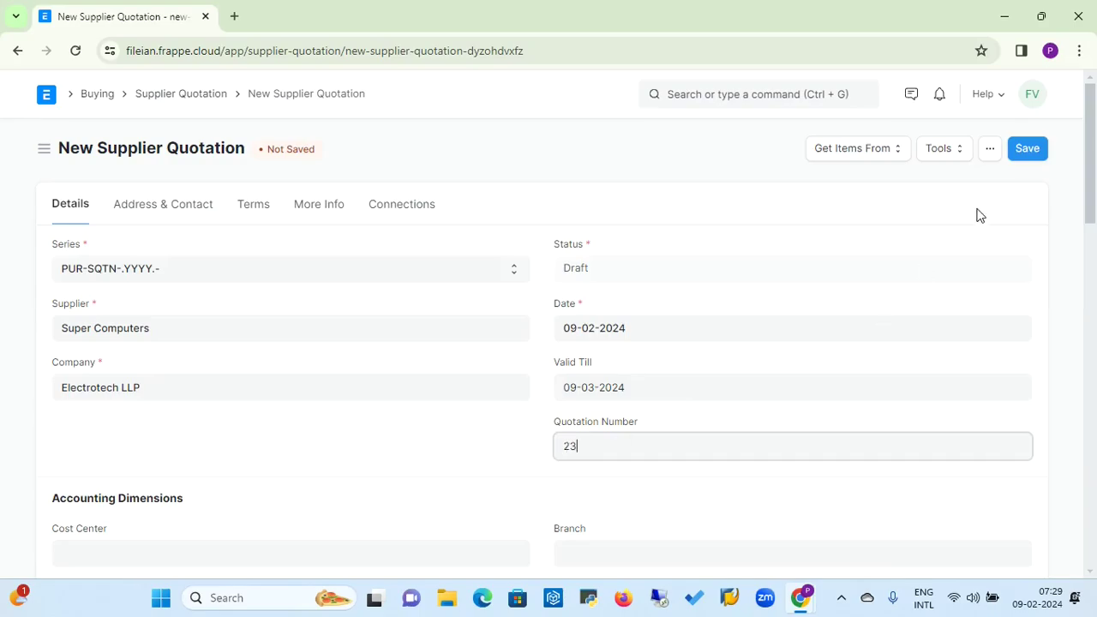
pyautogui.scroll(-5, 1090, 185)
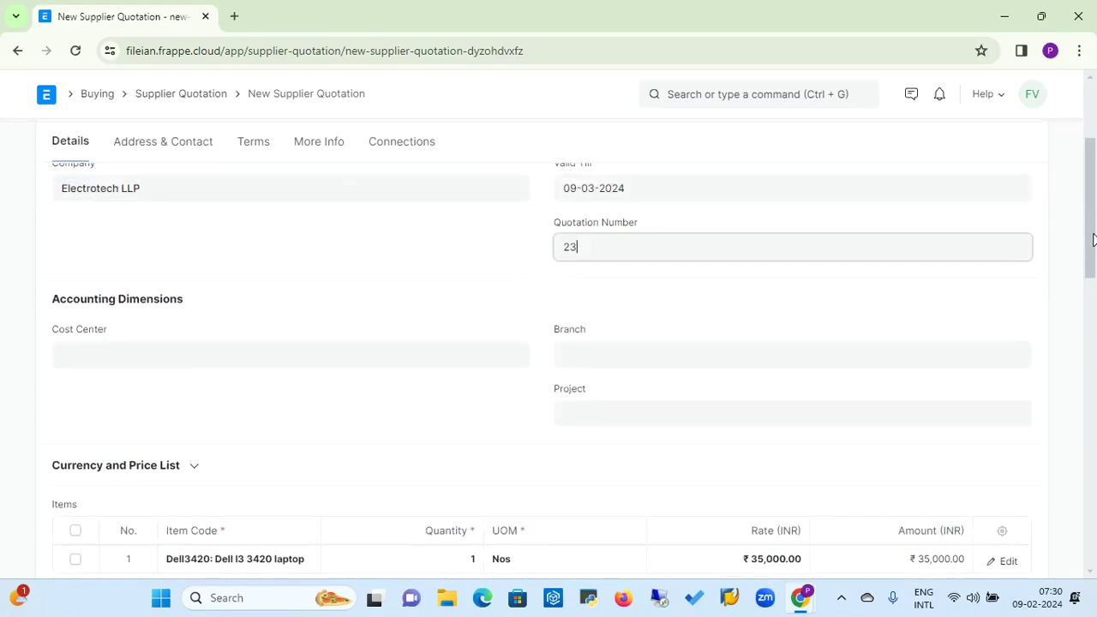
pyautogui.click(759, 381)
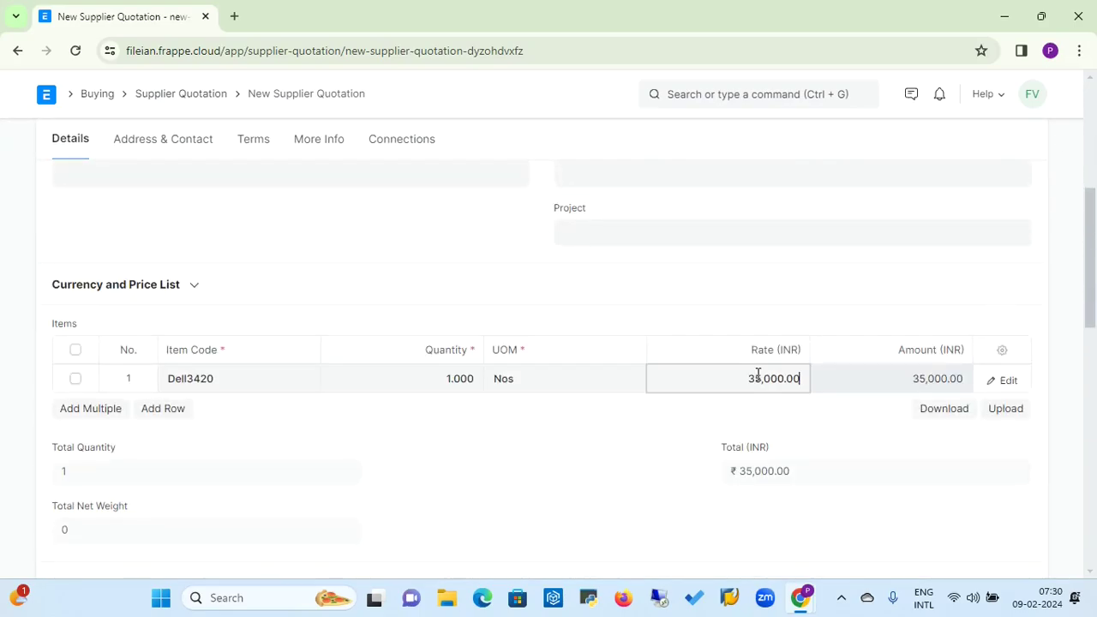
pyautogui.press('BackSpace')
pyautogui.write('32000')
pyautogui.click(671, 442)
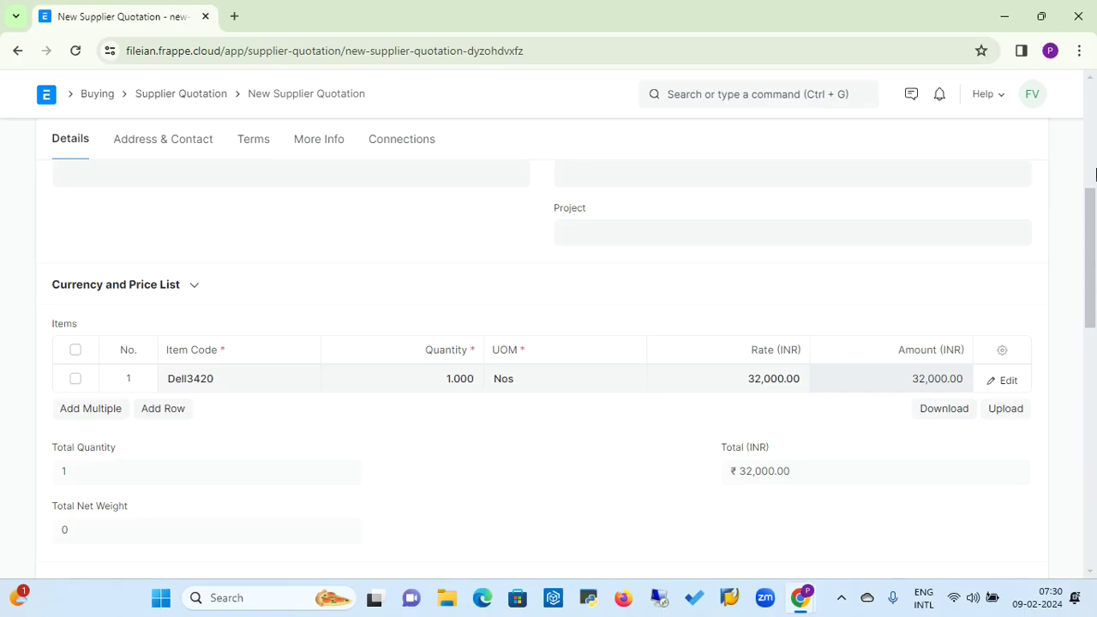
# - Save the Super Computers supplier quotation and submit it permanently
pyautogui.scroll(10, 1091, 123)
pyautogui.click(1036, 150)
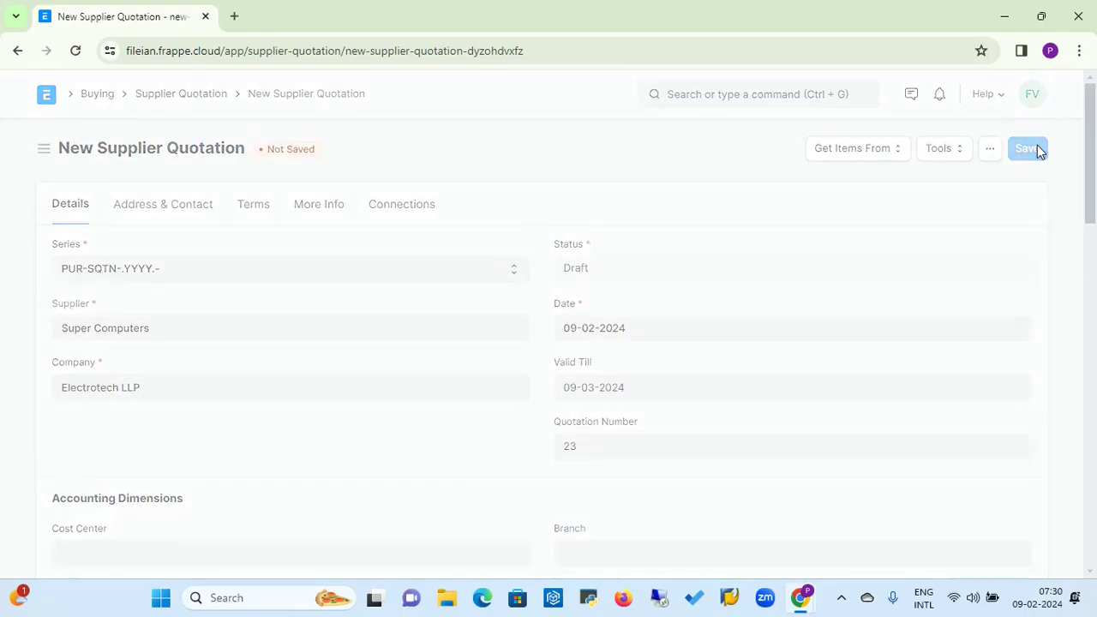
pyautogui.click(1037, 149)
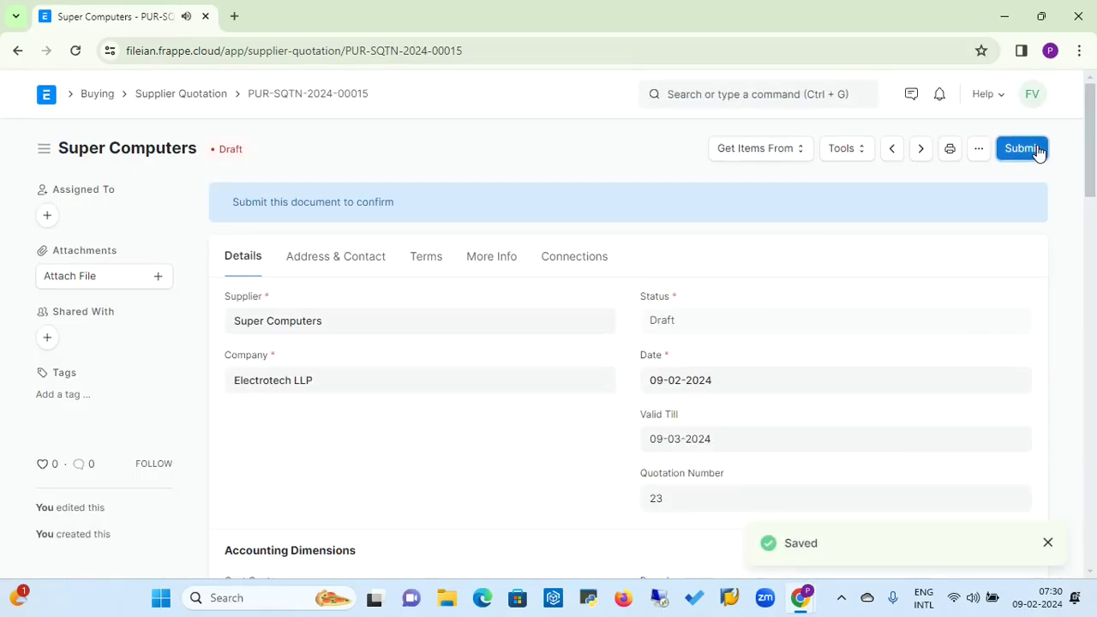
pyautogui.click(737, 214)
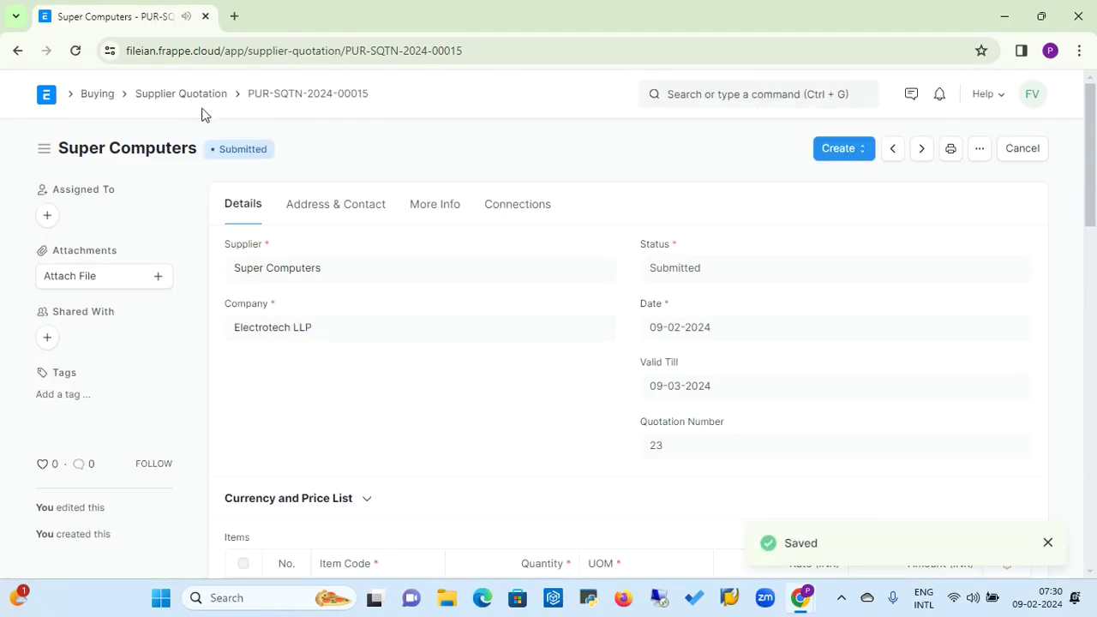
# - Search globally for "Supplier Quotation C" and open the Supplier Quotation Comparison report
pyautogui.click(690, 101)
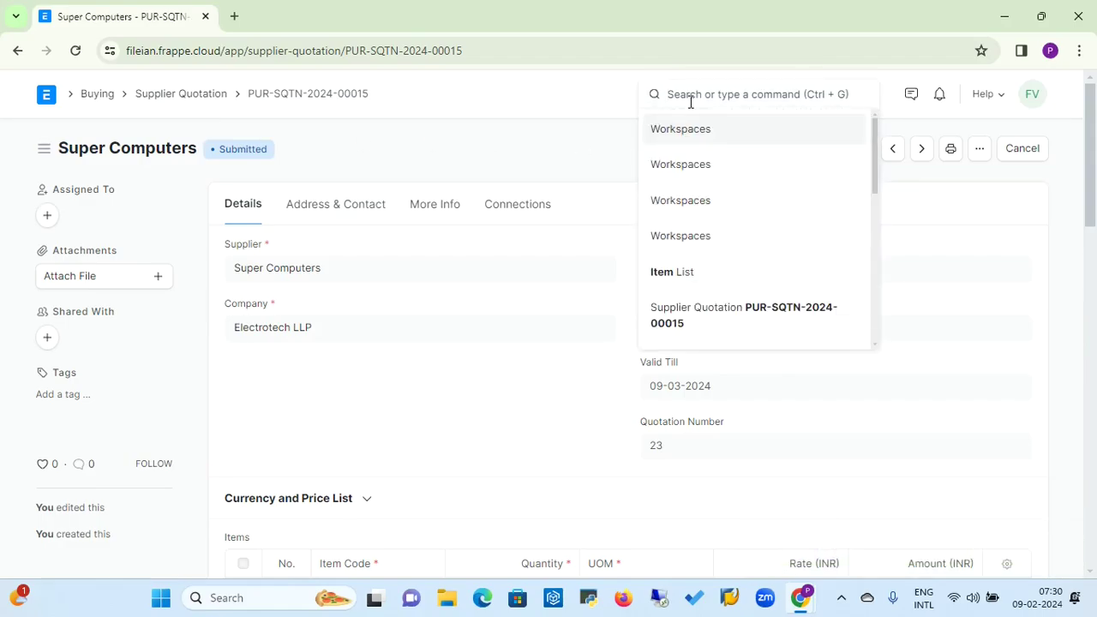
pyautogui.write('c')
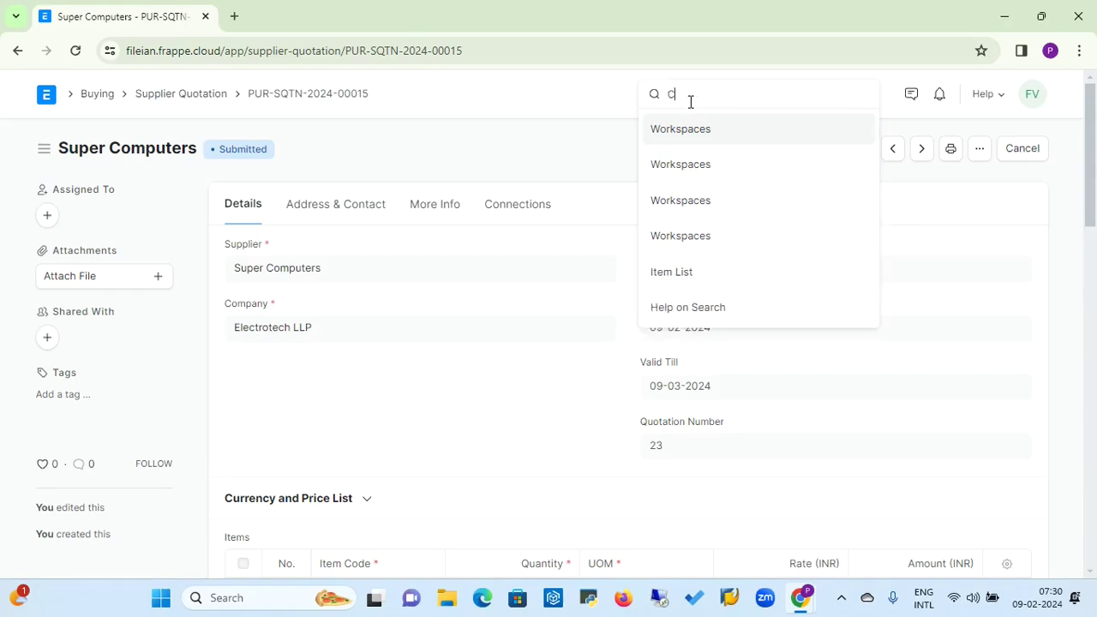
pyautogui.write('om')
pyautogui.press('BackSpace')
pyautogui.press('BackSpace')
pyautogui.press('BackSpace')
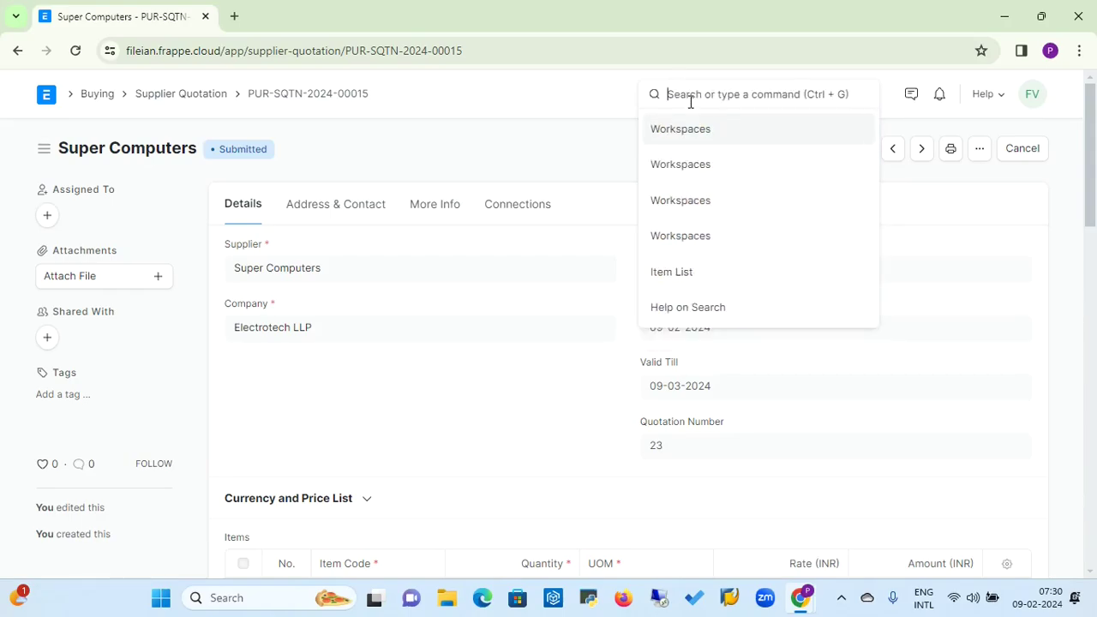
pyautogui.write('Supplier')
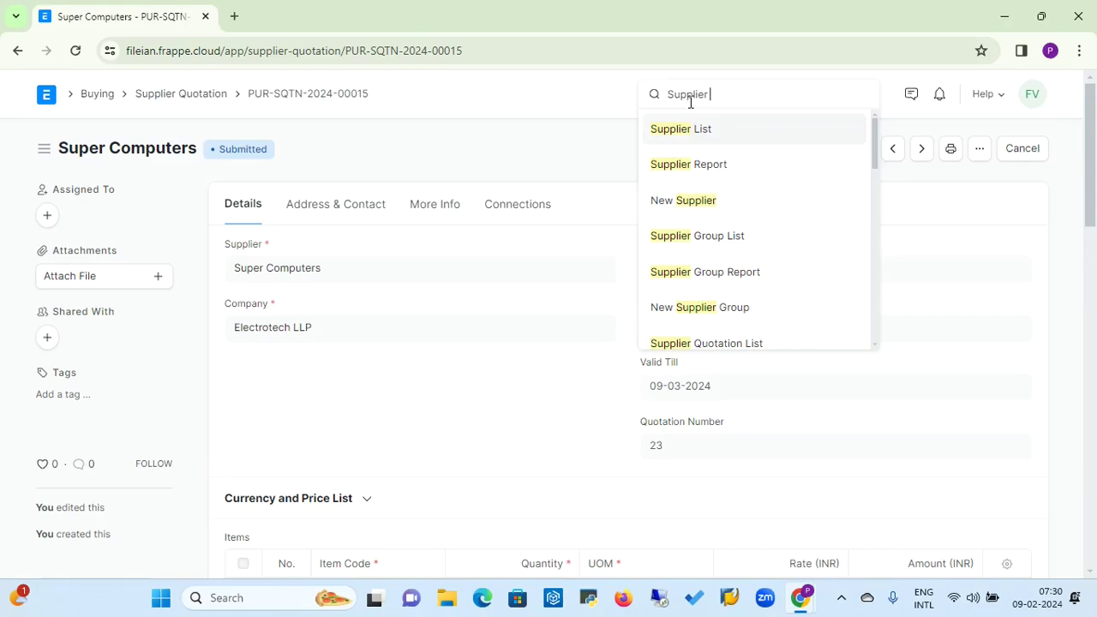
pyautogui.write(' Quotation')
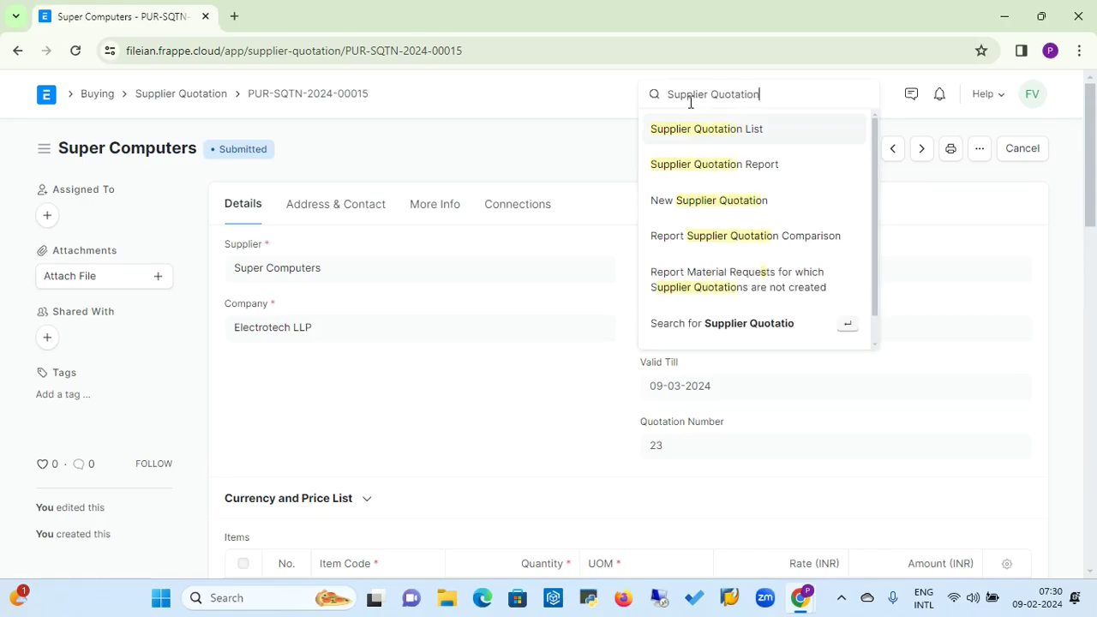
pyautogui.write(' C')
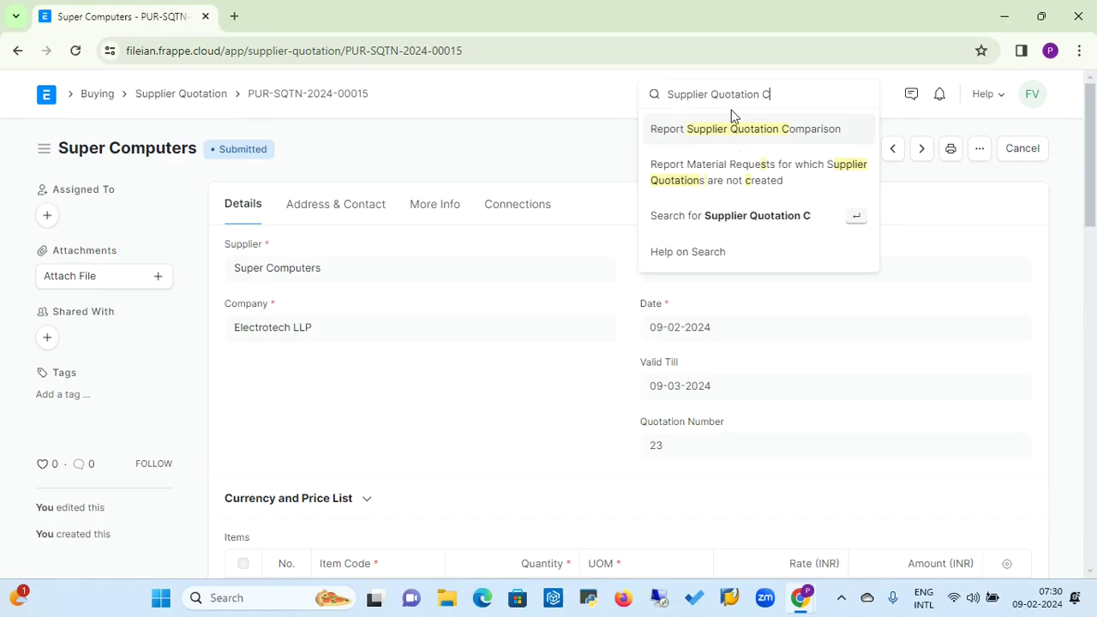
pyautogui.click(722, 139)
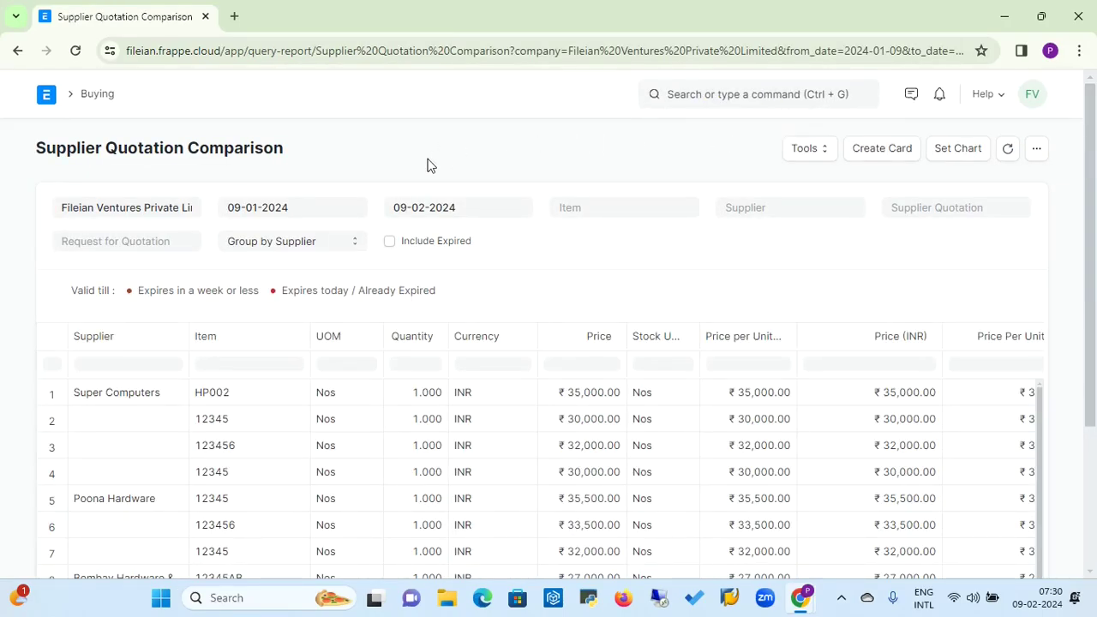
# - Filter the Supplier Quotation Comparison report by the company Electrotech LLP and review the quotations across all its columns
pyautogui.click(187, 210)
pyautogui.press('Right')
pyautogui.press('Right')
pyautogui.press('Right')
pyautogui.press('Right')
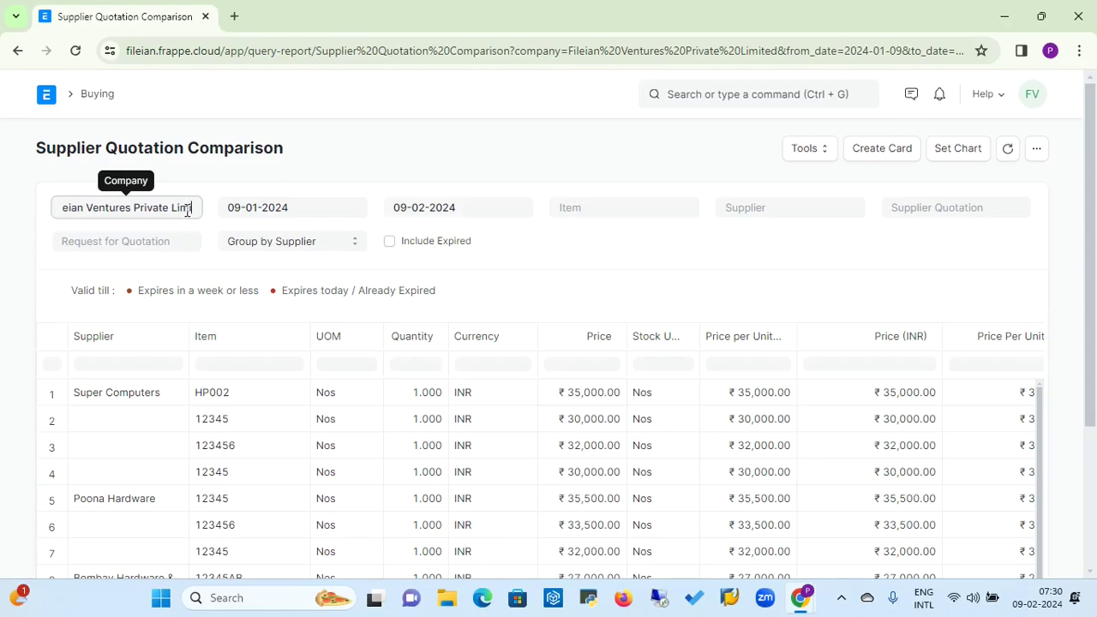
pyautogui.press('BackSpace')
pyautogui.press('BackSpace')
pyautogui.press('BackSpace')
pyautogui.press('BackSpace')
pyautogui.press('BackSpace')
pyautogui.press('BackSpace')
pyautogui.press('BackSpace')
pyautogui.press('BackSpace')
pyautogui.press('BackSpace')
pyautogui.press('BackSpace')
pyautogui.press('BackSpace')
pyautogui.press('BackSpace')
pyautogui.press('BackSpace')
pyautogui.press('BackSpace')
pyautogui.press('BackSpace')
pyautogui.press('BackSpace')
pyautogui.press('BackSpace')
pyautogui.press('BackSpace')
pyautogui.press('BackSpace')
pyautogui.press('BackSpace')
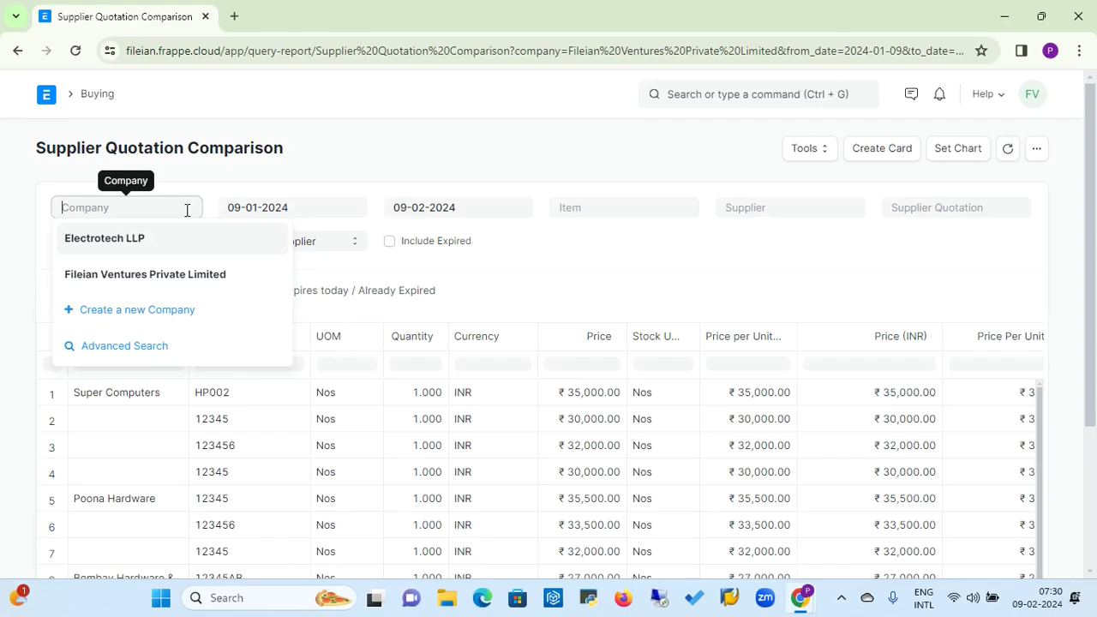
pyautogui.click(120, 238)
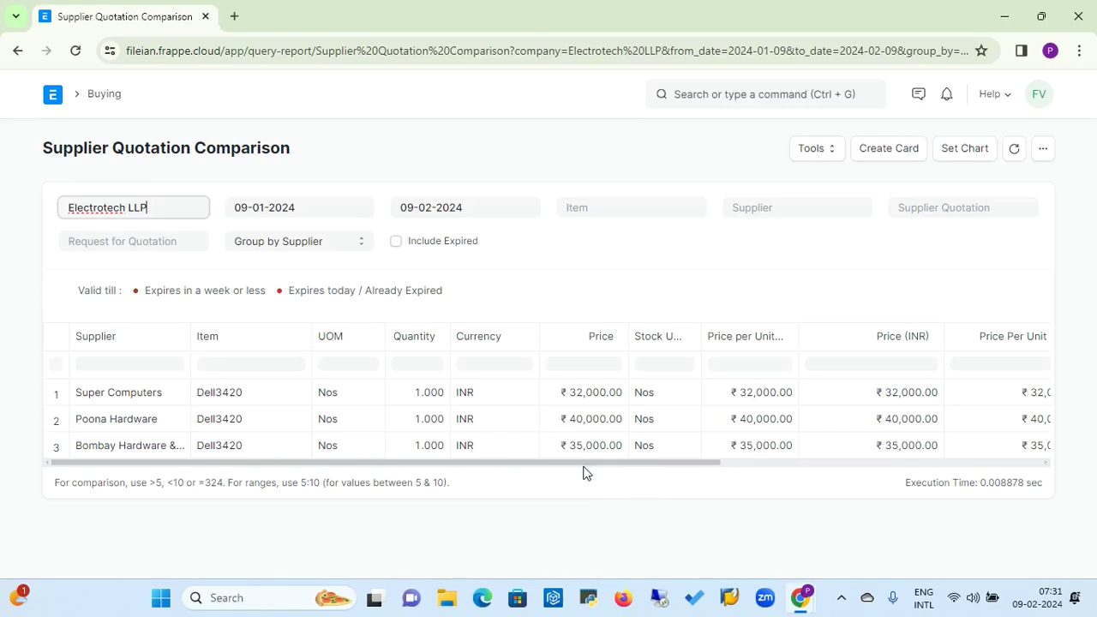
pyautogui.moveTo(587, 461); pyautogui.dragTo(916, 450)
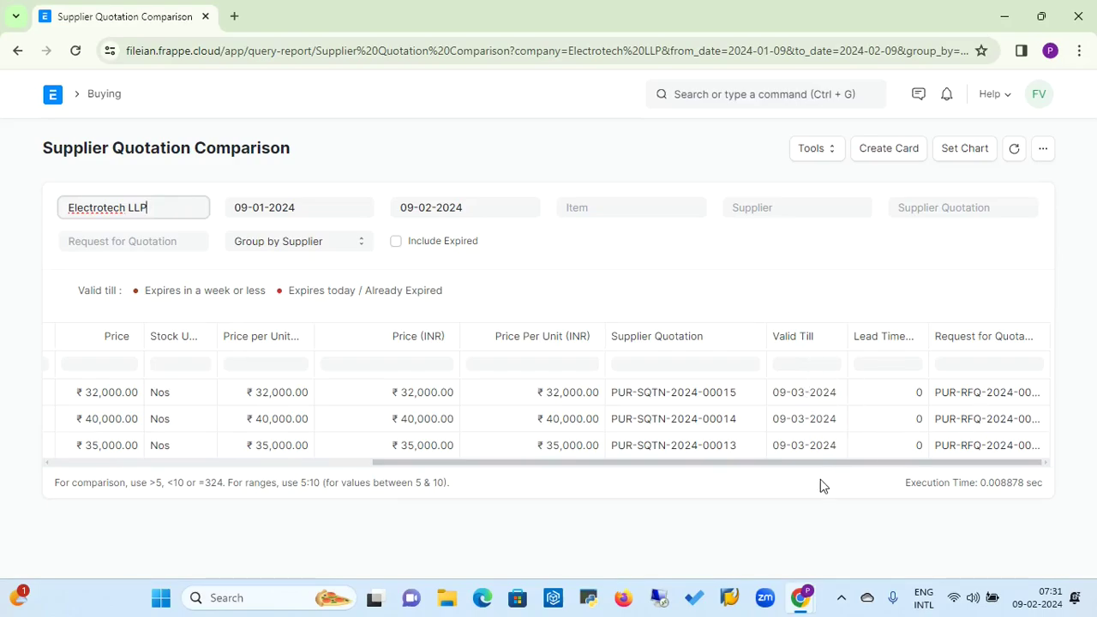
pyautogui.moveTo(823, 466); pyautogui.dragTo(493, 502)
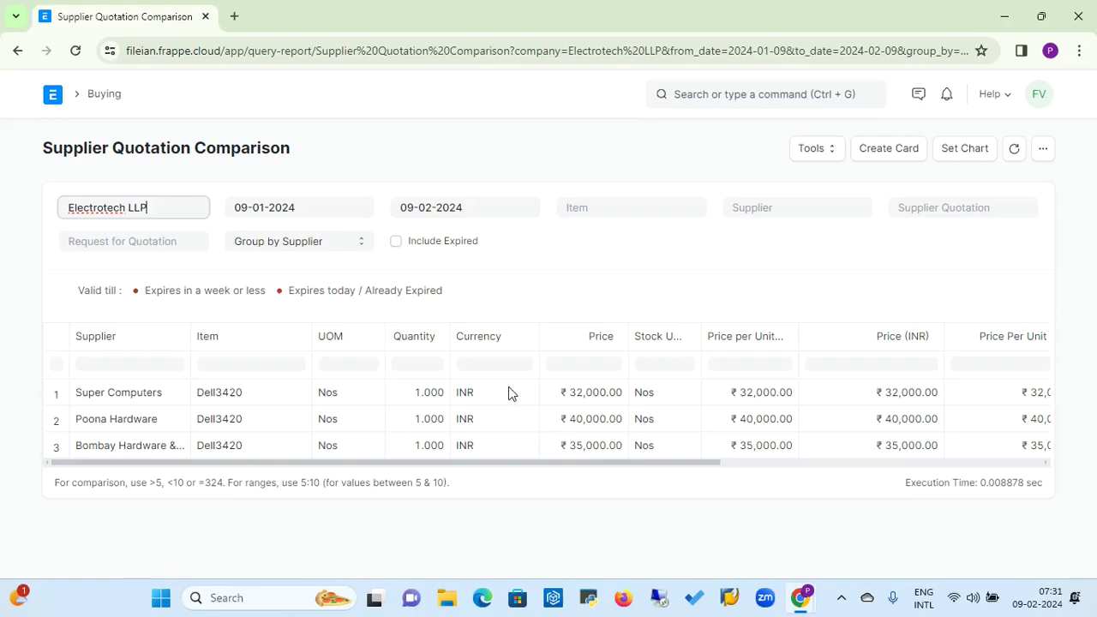
# - Start a new purchase order from the Buying workspace and choose Super Computers as its supplier
pyautogui.click(97, 97)
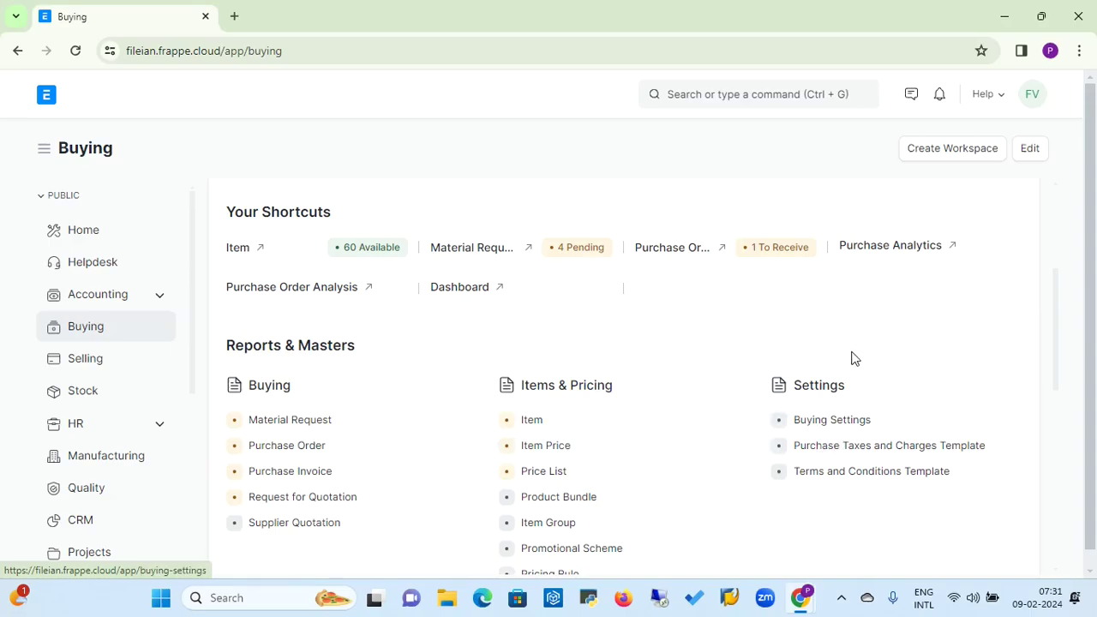
pyautogui.click(683, 260)
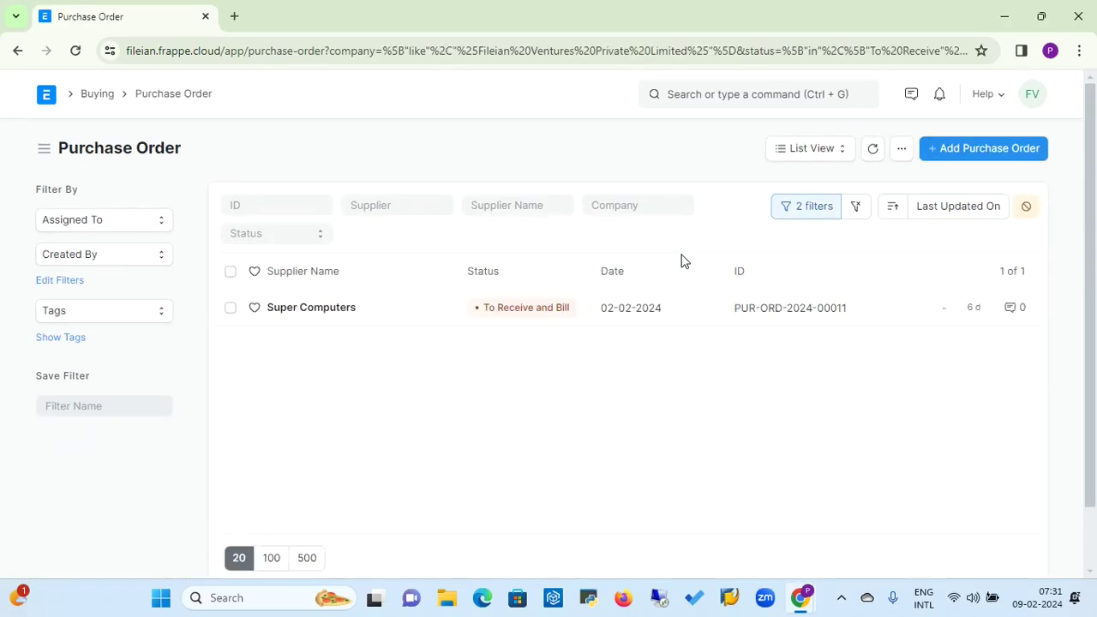
pyautogui.click(997, 154)
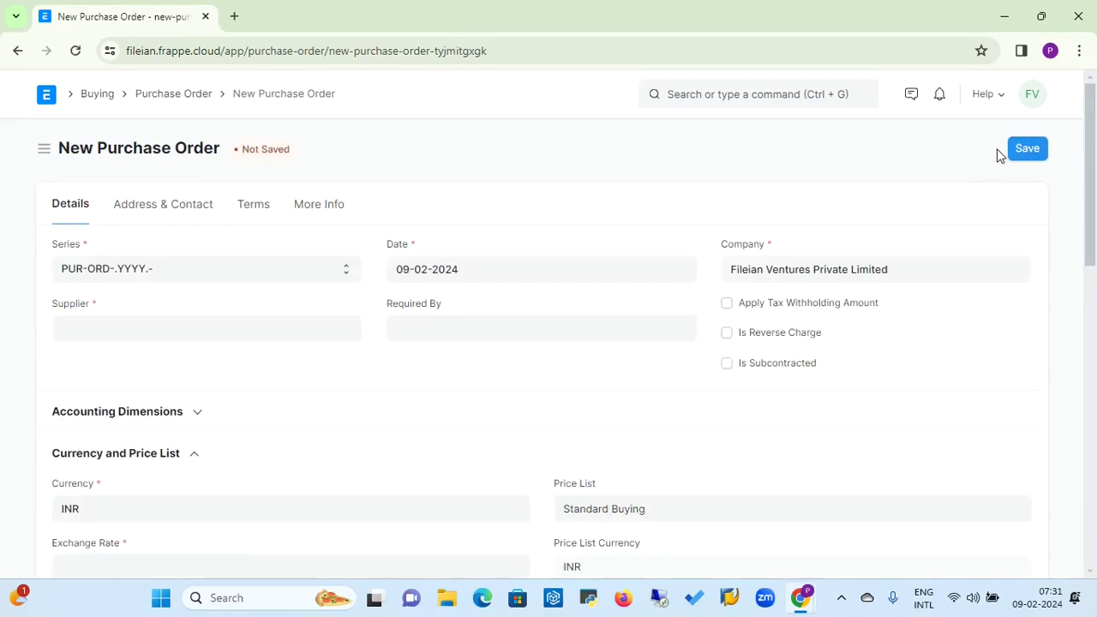
pyautogui.click(136, 330)
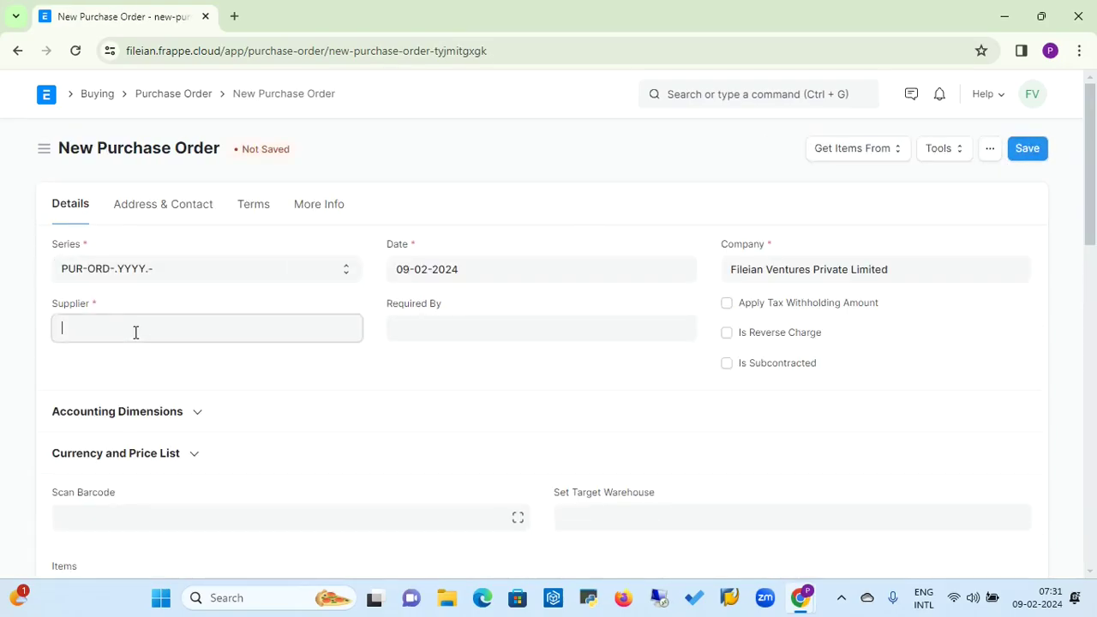
pyautogui.write('Su')
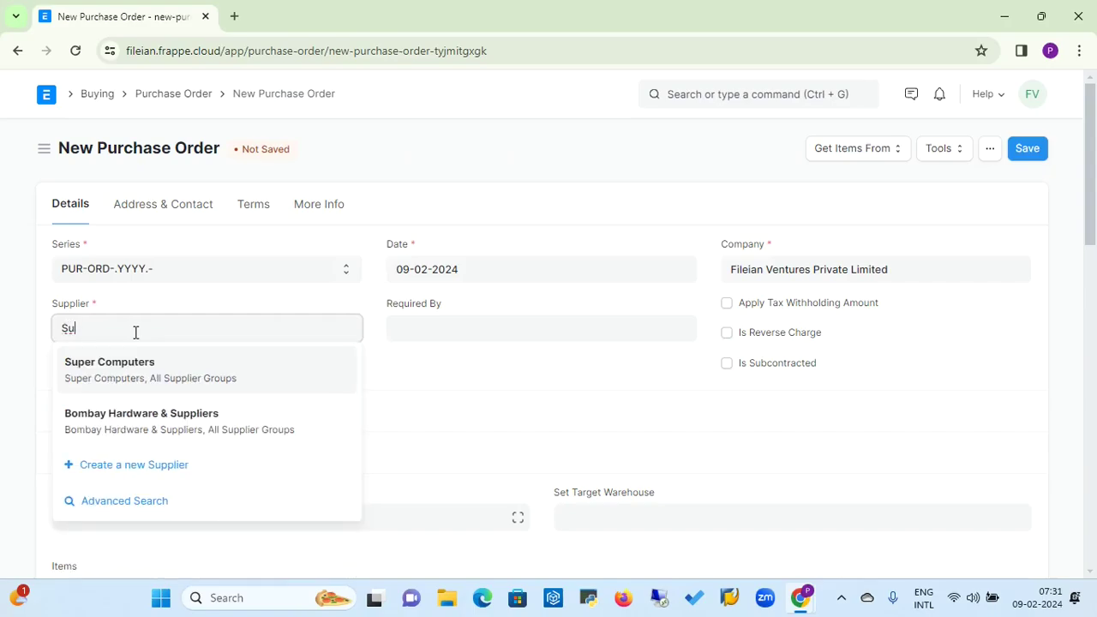
pyautogui.click(127, 375)
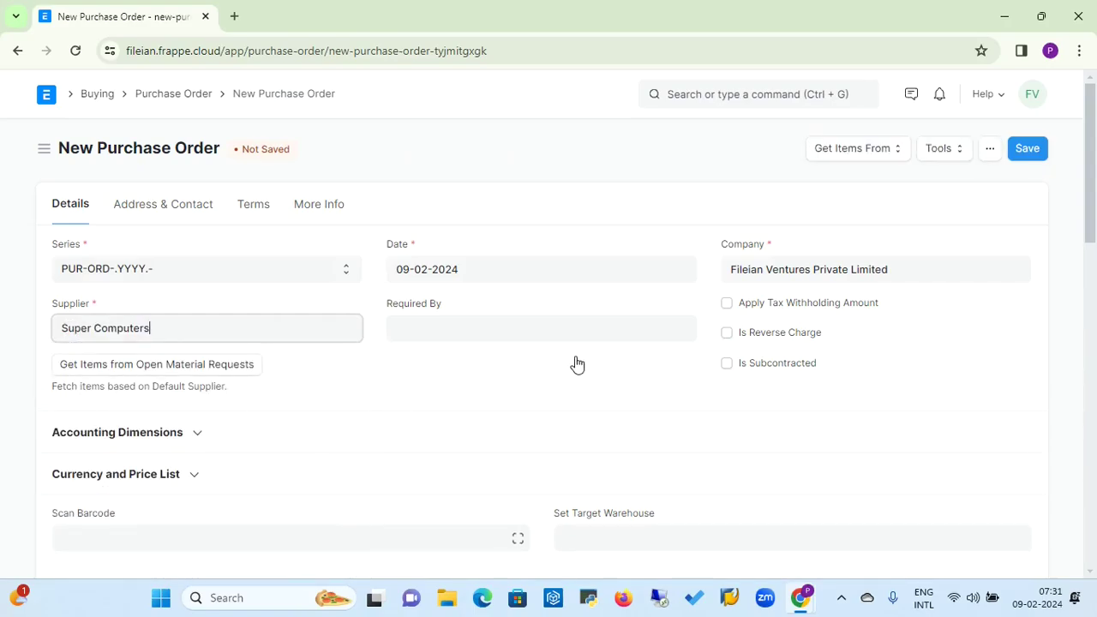
# - Fetch the purchase order's items from the Super Computers supplier quotation valid till 2024-03-09
pyautogui.click(889, 152)
pyautogui.click(889, 152)
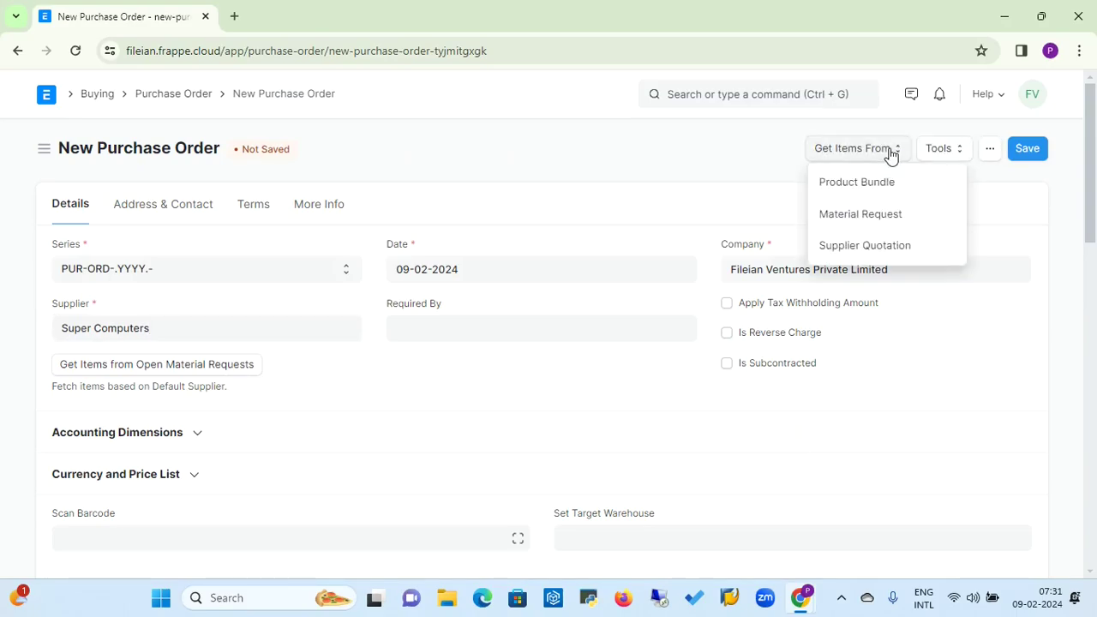
pyautogui.click(855, 244)
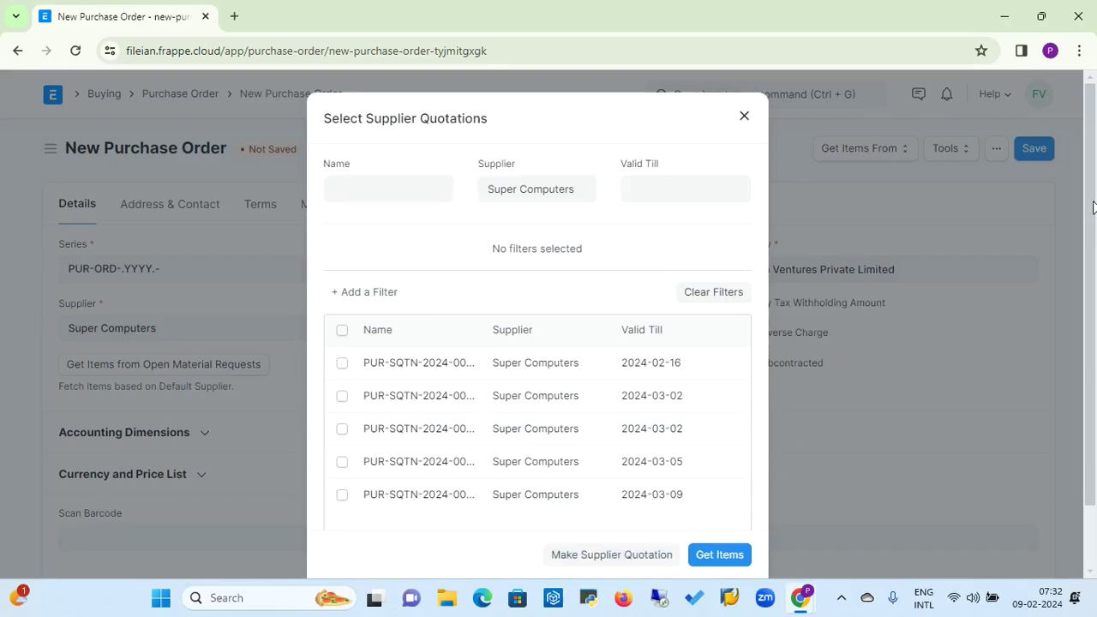
pyautogui.moveTo(1093, 207); pyautogui.dragTo(1095, 279)
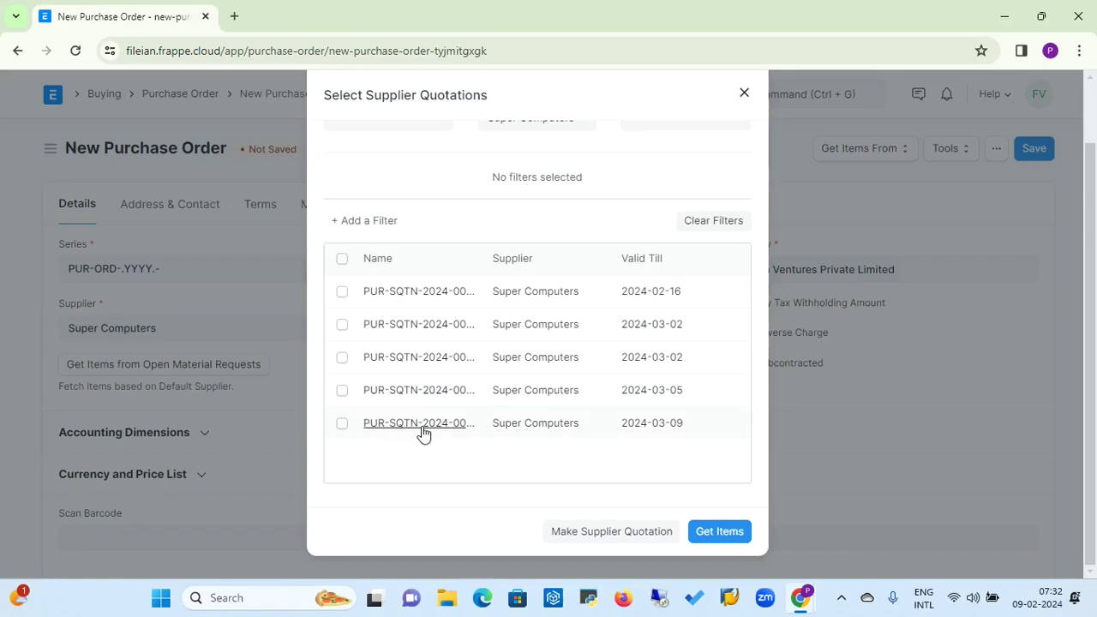
pyautogui.click(342, 426)
pyautogui.click(718, 532)
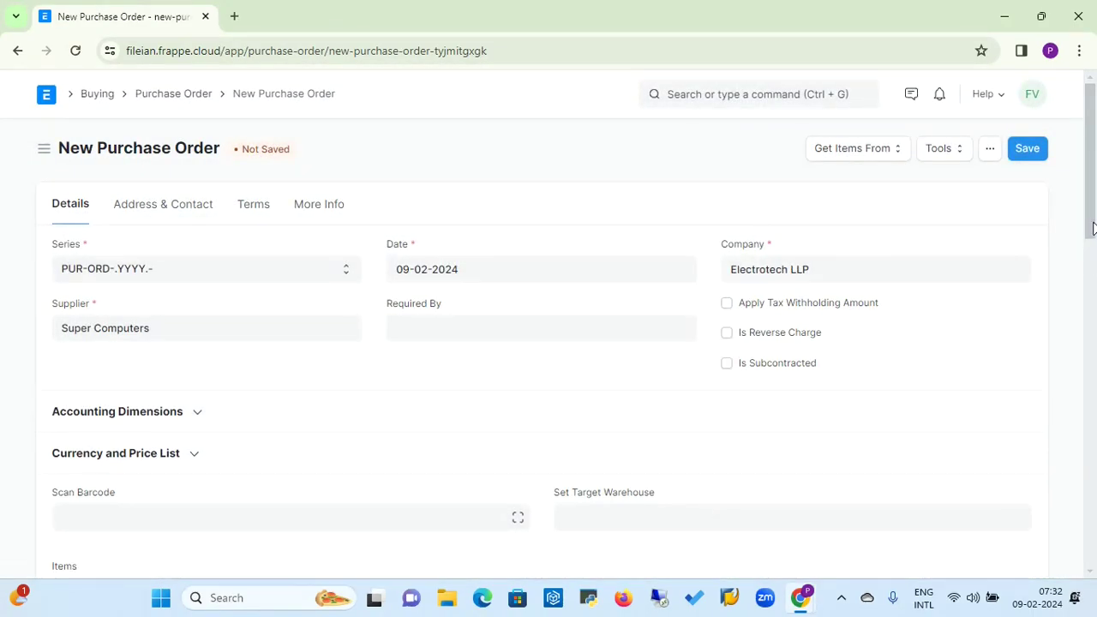
# - Check the fetched laptop item, then save the Super Computers purchase order and submit it permanently
pyautogui.moveTo(1092, 227); pyautogui.dragTo(1092, 294)
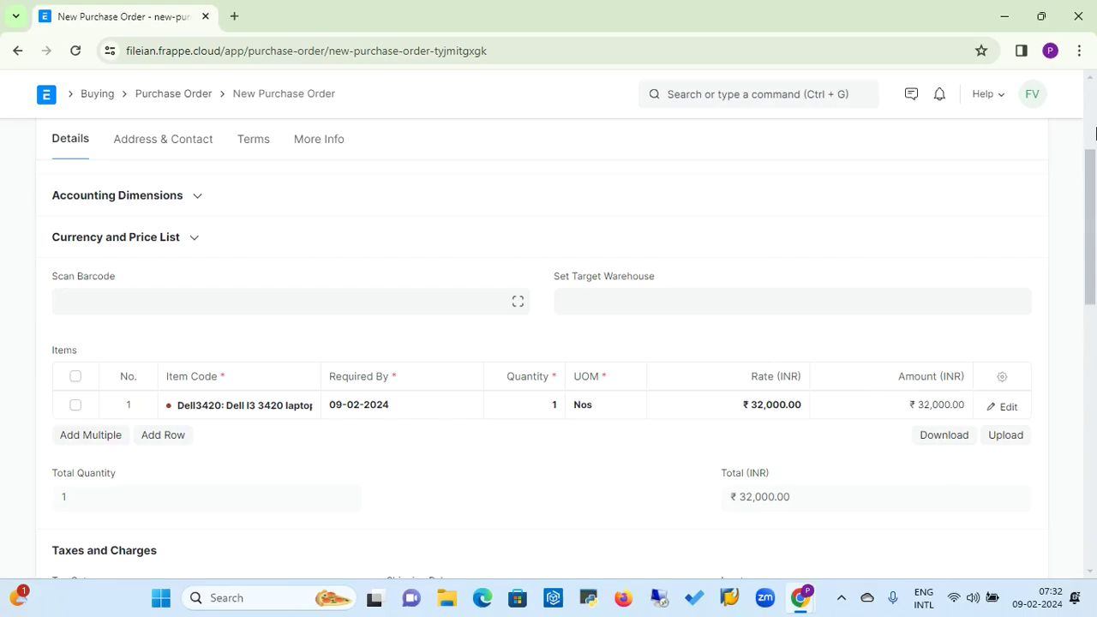
pyautogui.scroll(5, 1094, 133)
pyautogui.click(1028, 149)
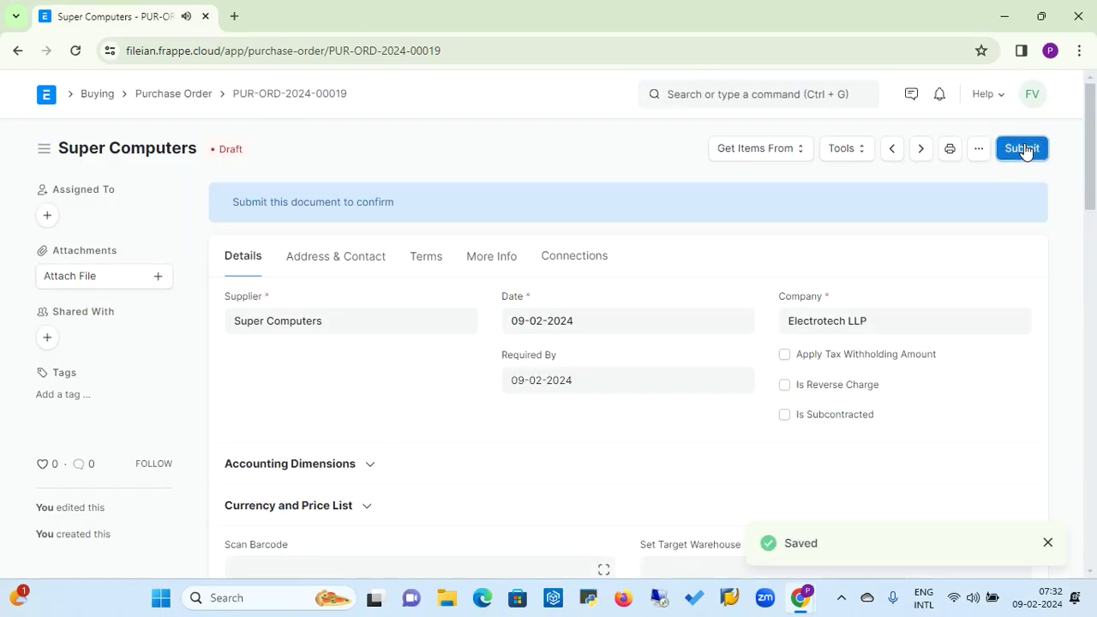
pyautogui.click(1023, 149)
pyautogui.click(743, 216)
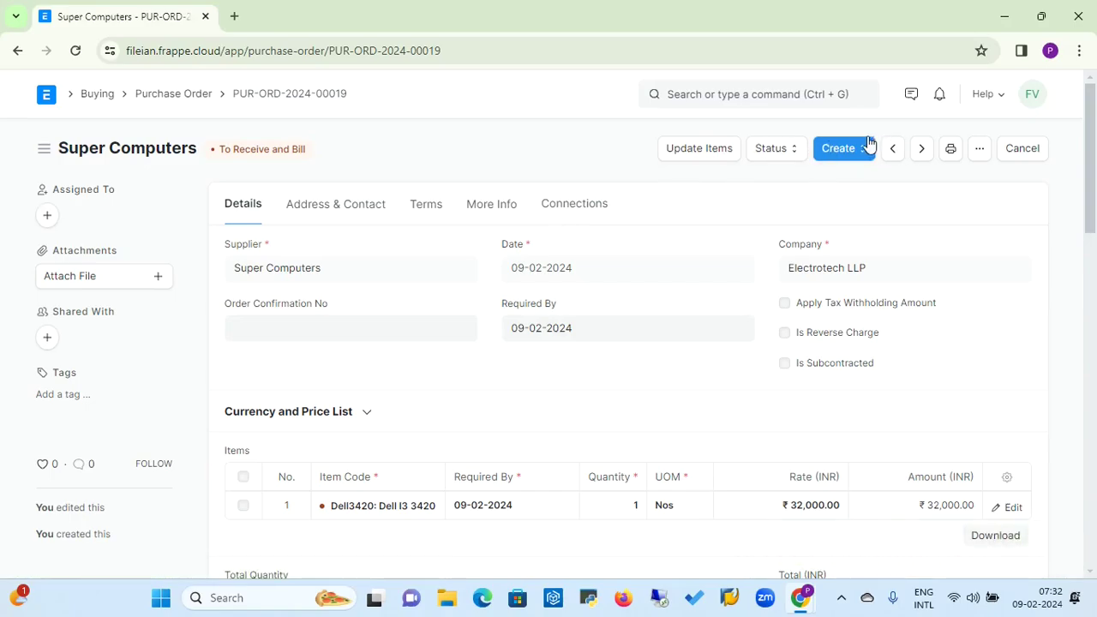
# - Create a purchase receipt from the submitted Super Computers purchase order
pyautogui.click(862, 162)
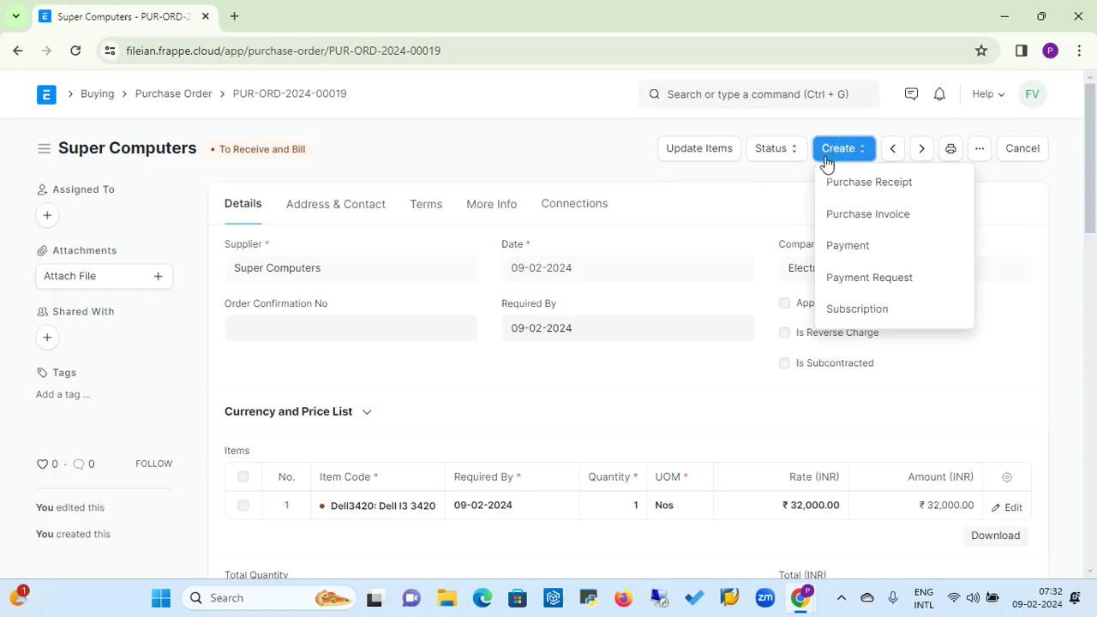
pyautogui.click(869, 184)
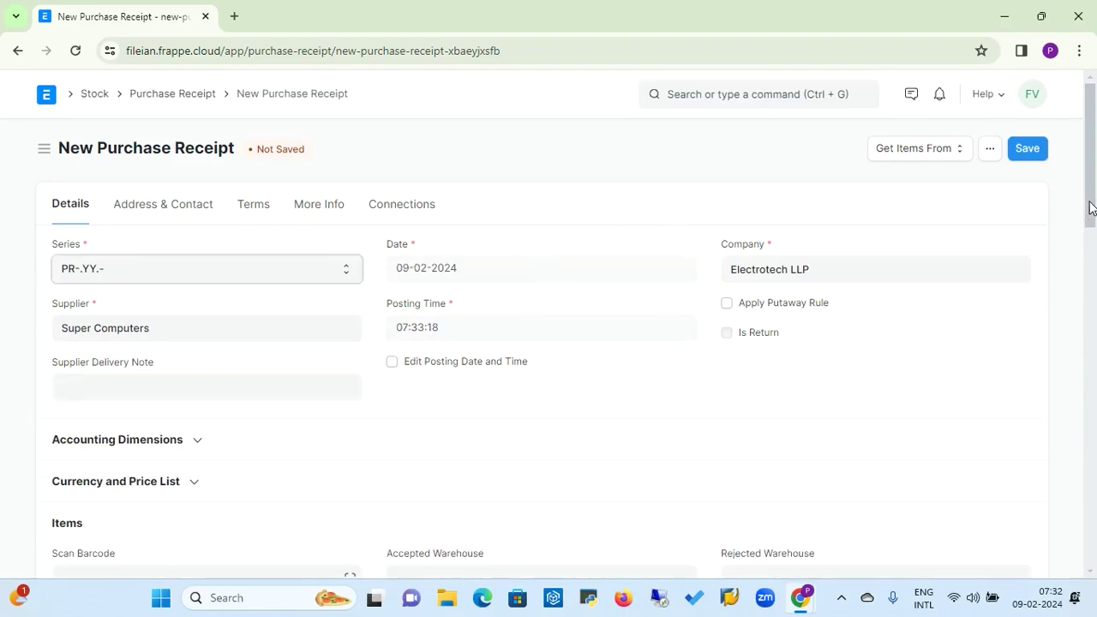
pyautogui.moveTo(1090, 209)
pyautogui.mouseDown()
pyautogui.moveTo(1093, 300)
pyautogui.moveTo(1094, 206)
pyautogui.mouseUp()
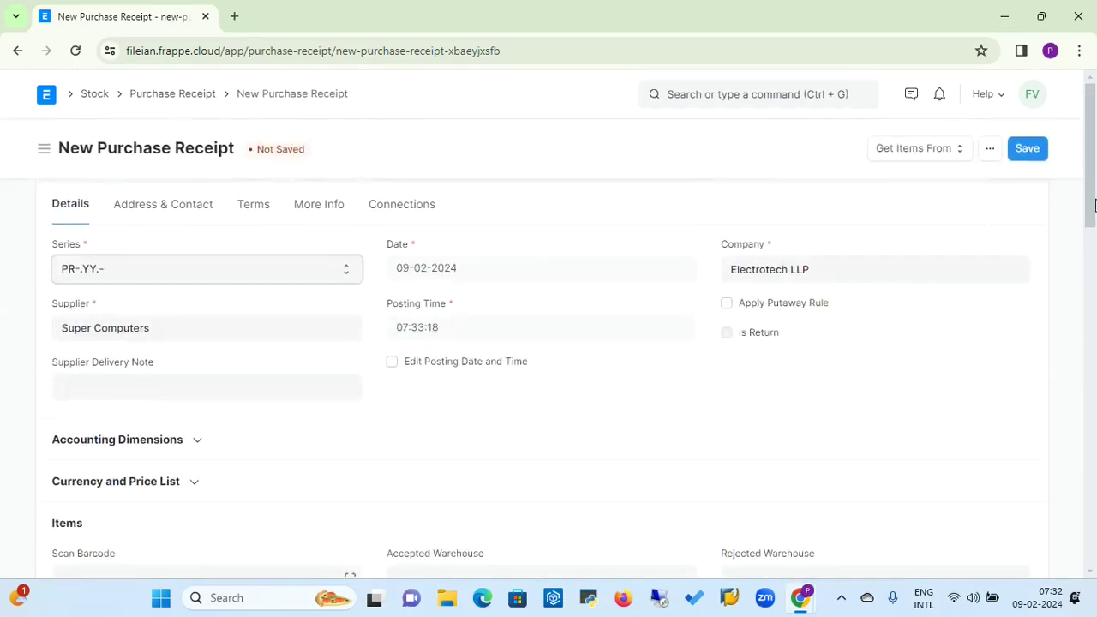
# - Save the Super Computers purchase receipt, submit it permanently and dismiss the notifications
pyautogui.click(1027, 149)
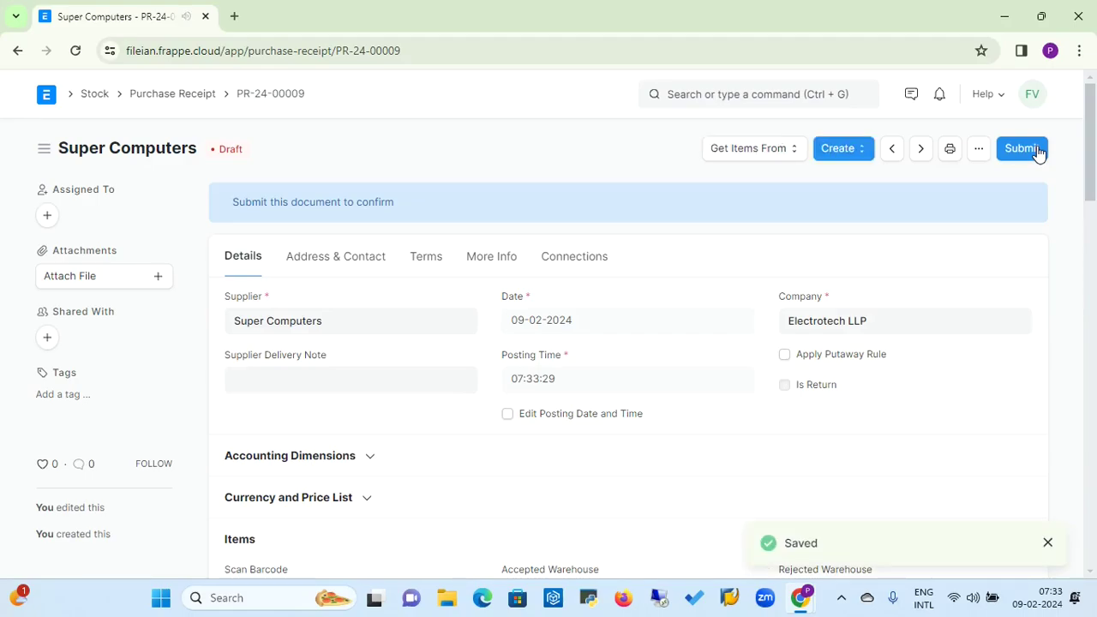
pyautogui.click(1037, 150)
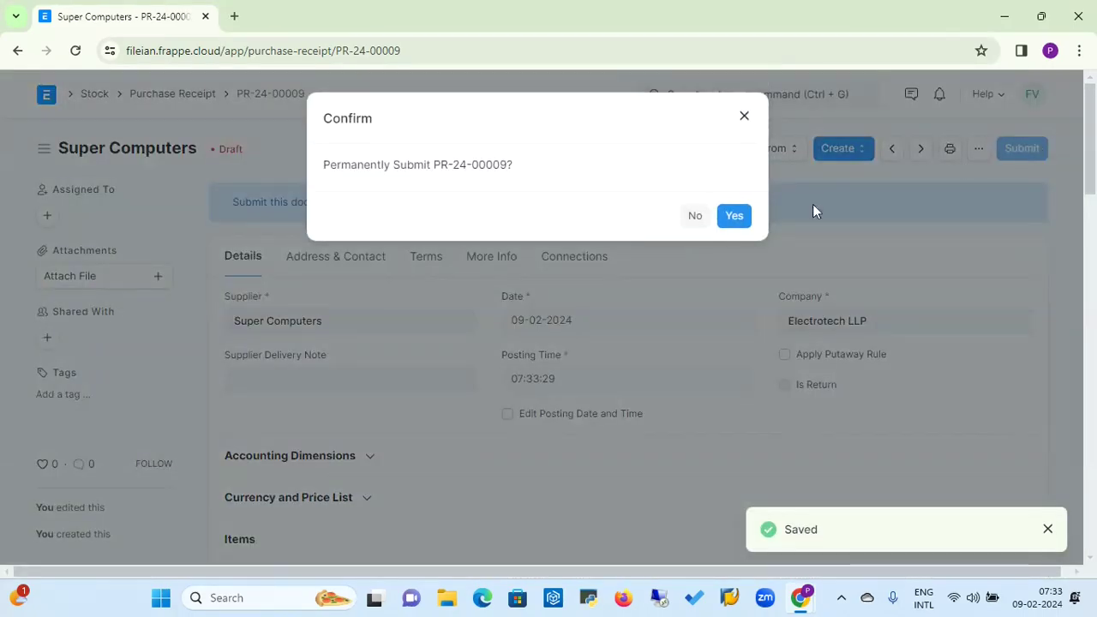
pyautogui.click(742, 216)
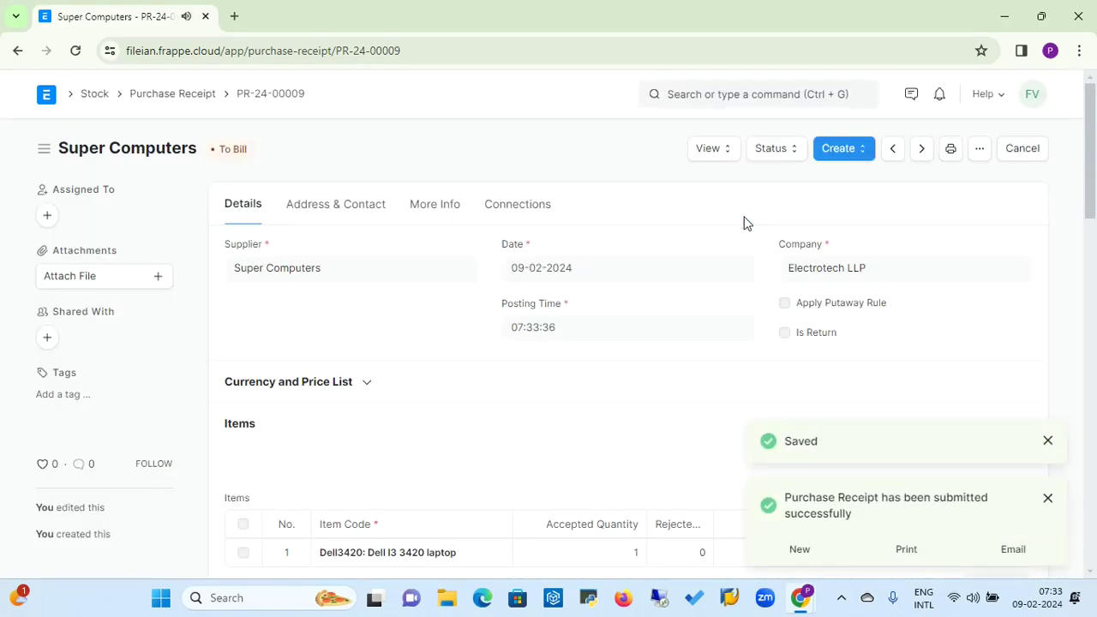
pyautogui.click(1048, 441)
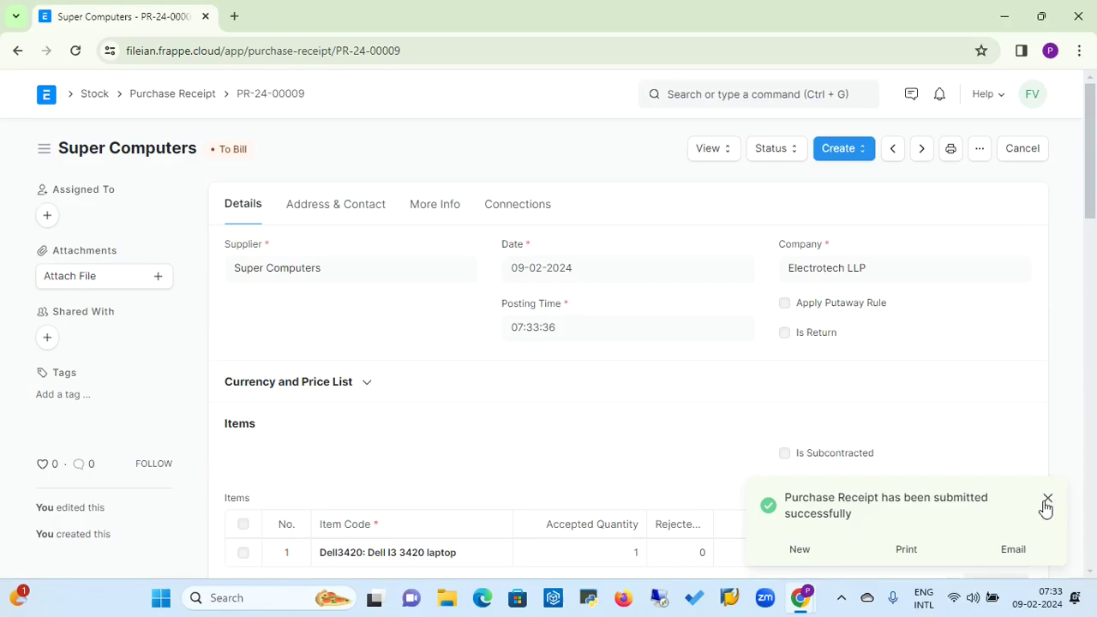
pyautogui.click(1047, 500)
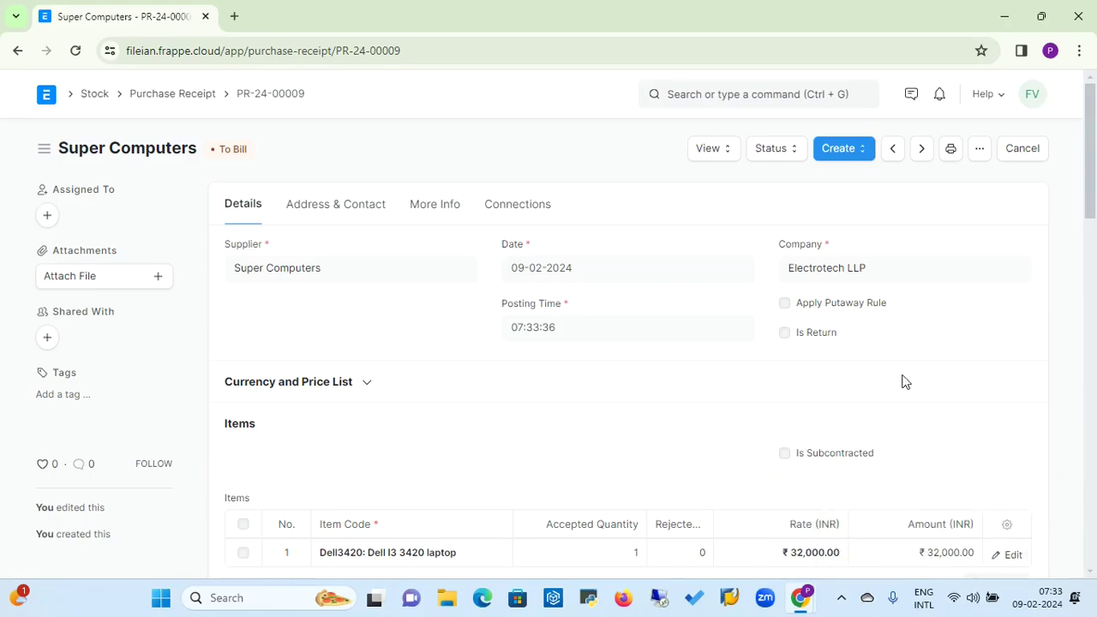
# - Open the purchase receipt's Stock Ledger and examine its quantity, warehouse, rate and balance value columns
pyautogui.click(726, 163)
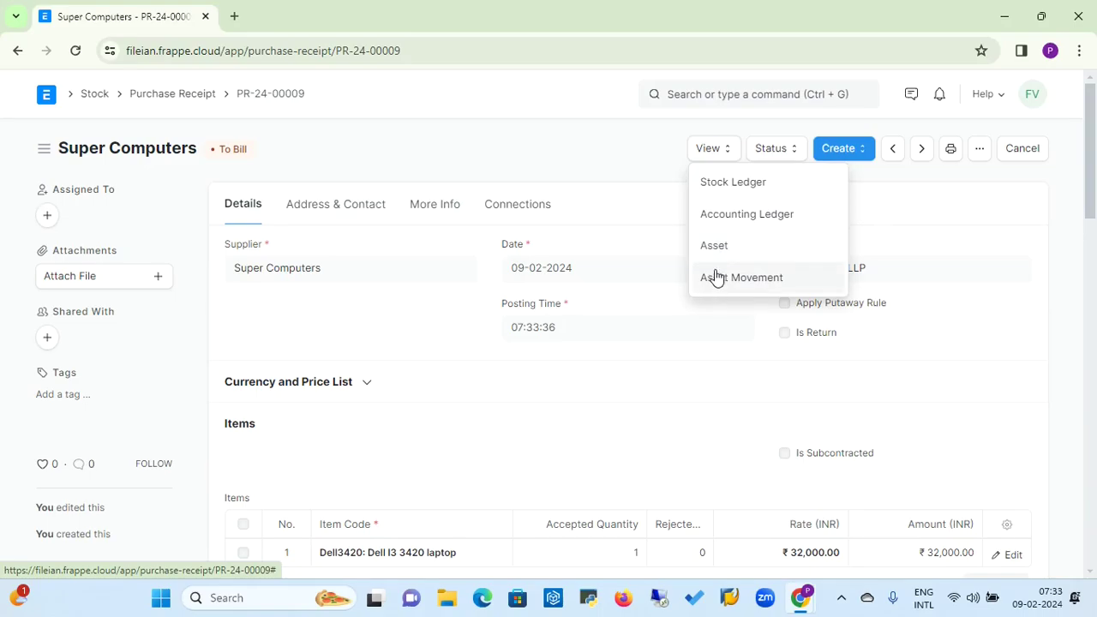
pyautogui.click(724, 184)
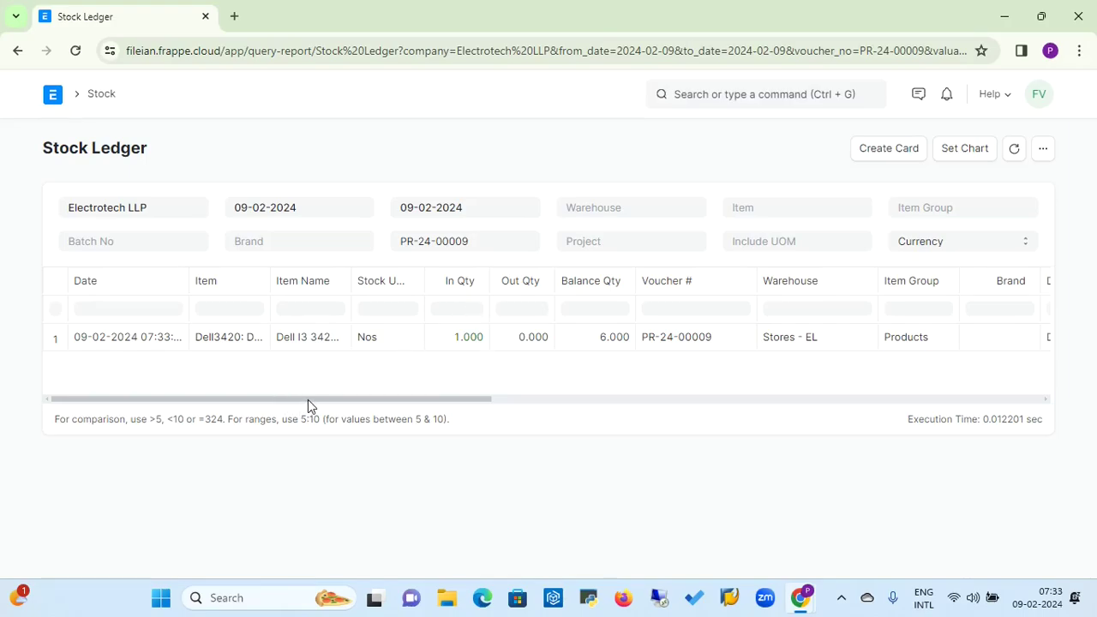
pyautogui.rightClick(362, 391)
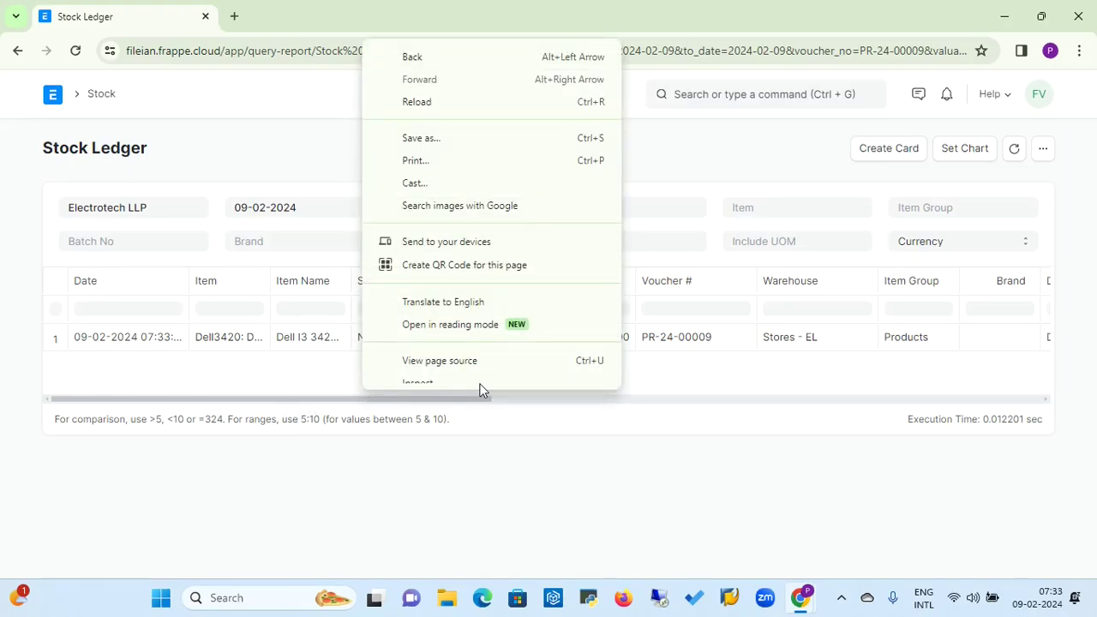
pyautogui.click(653, 208)
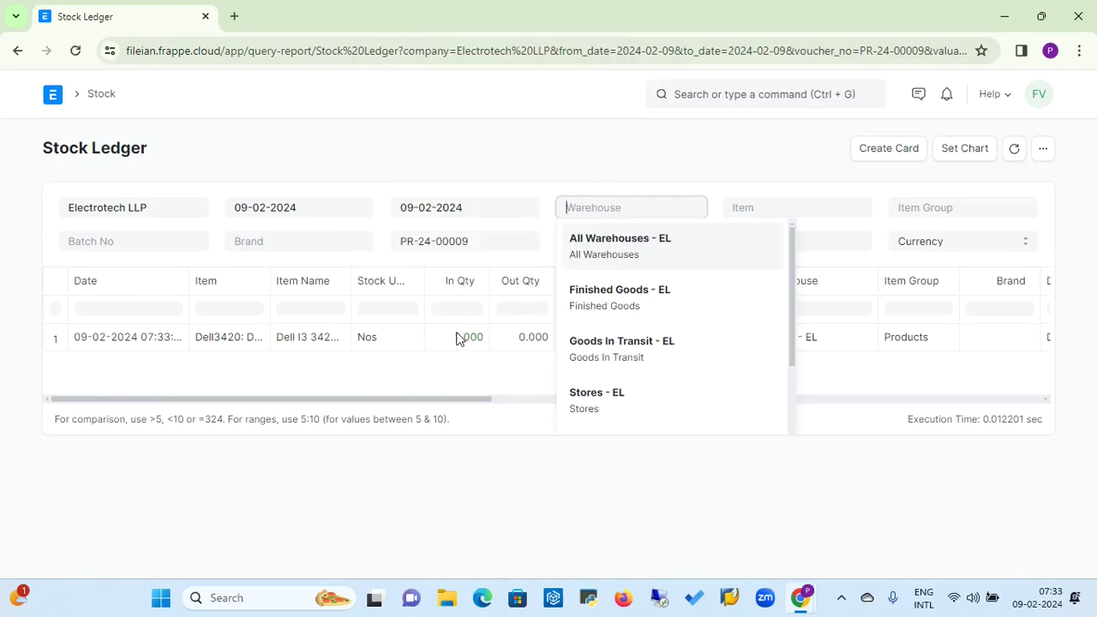
pyautogui.click(540, 144)
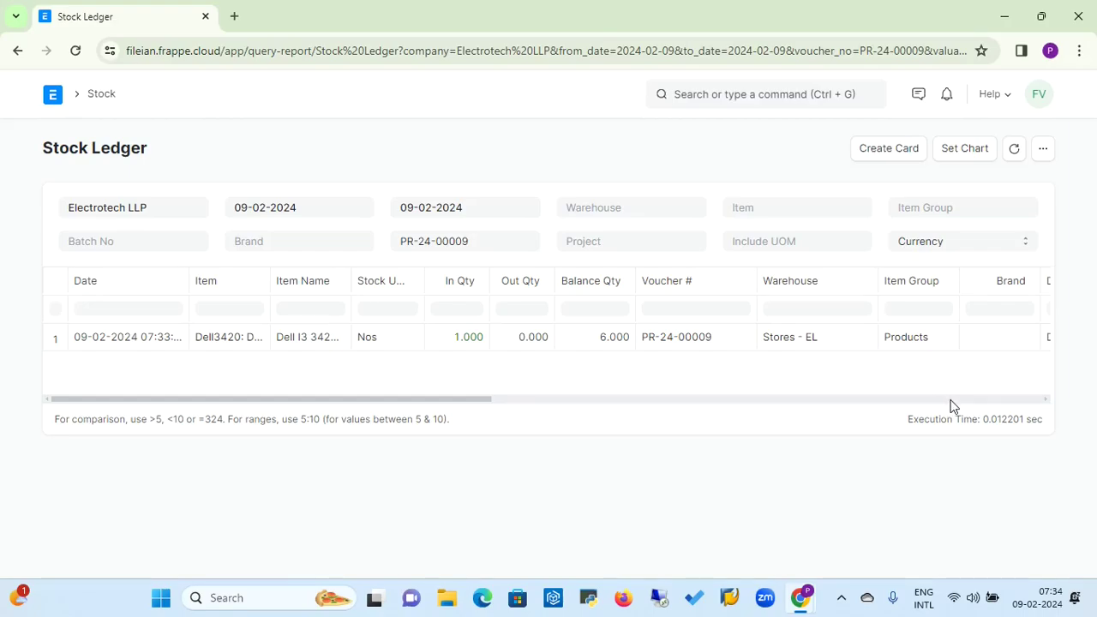
pyautogui.hscroll(10, 951, 405)
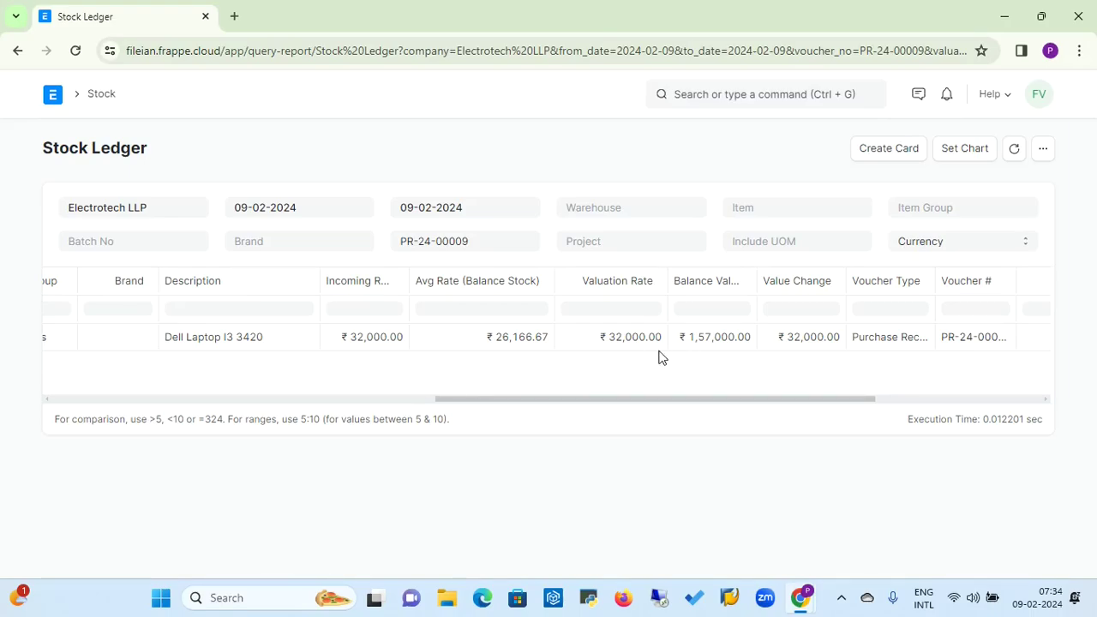
pyautogui.click(943, 400)
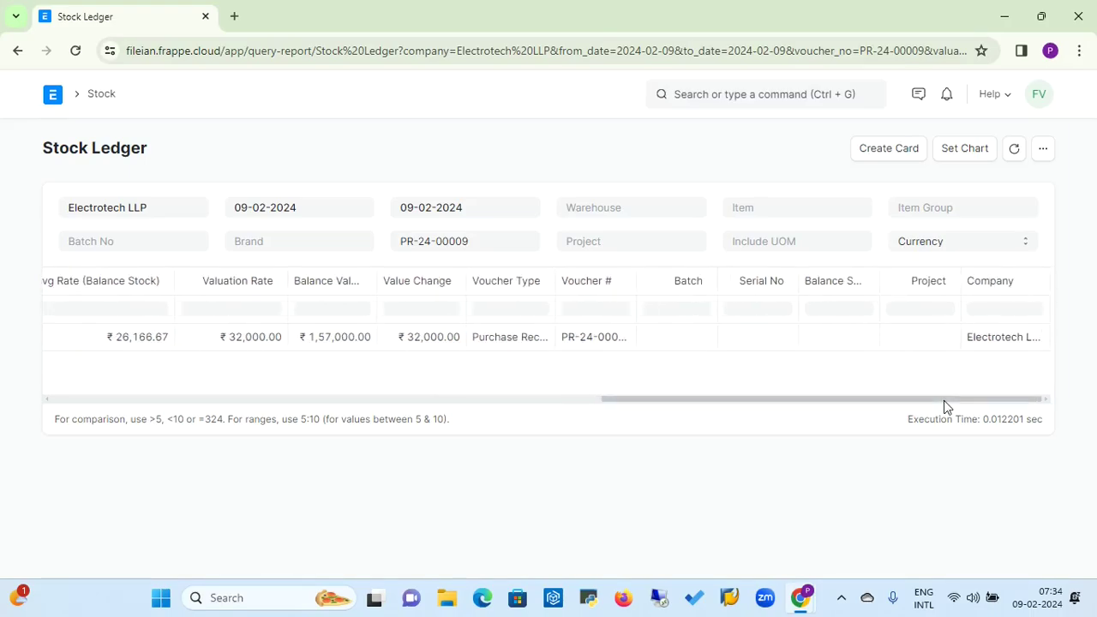
pyautogui.click(568, 400)
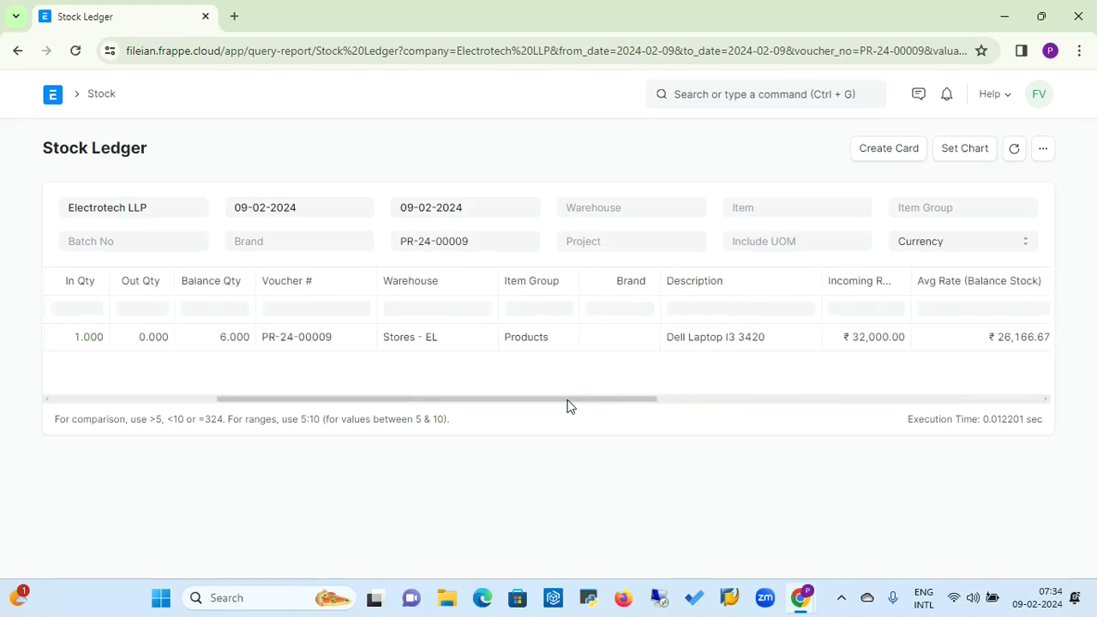
pyautogui.click(146, 400)
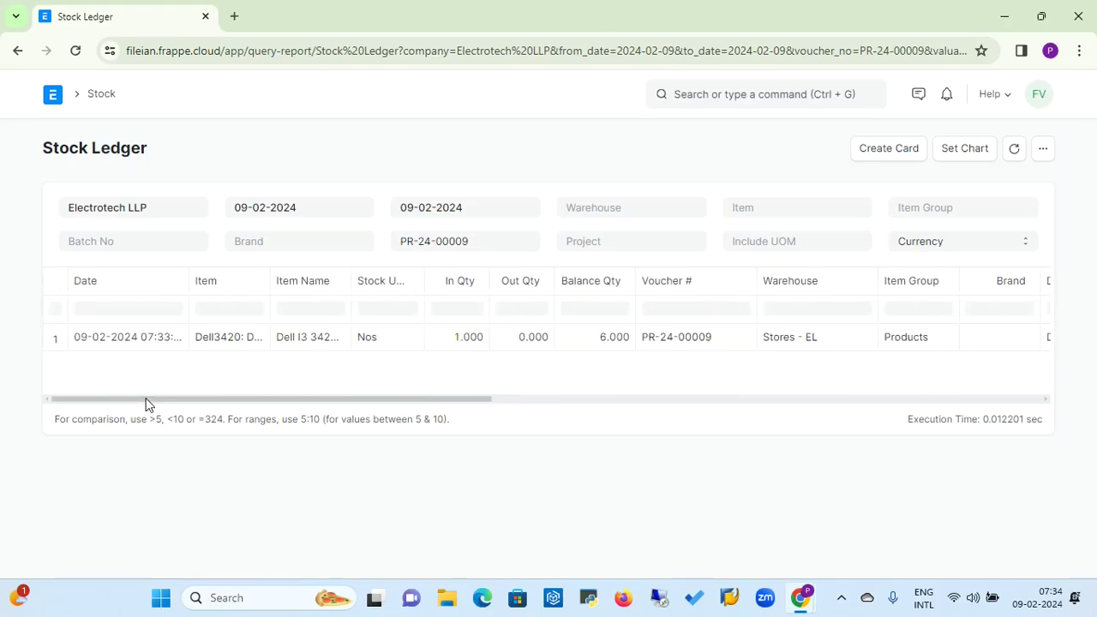